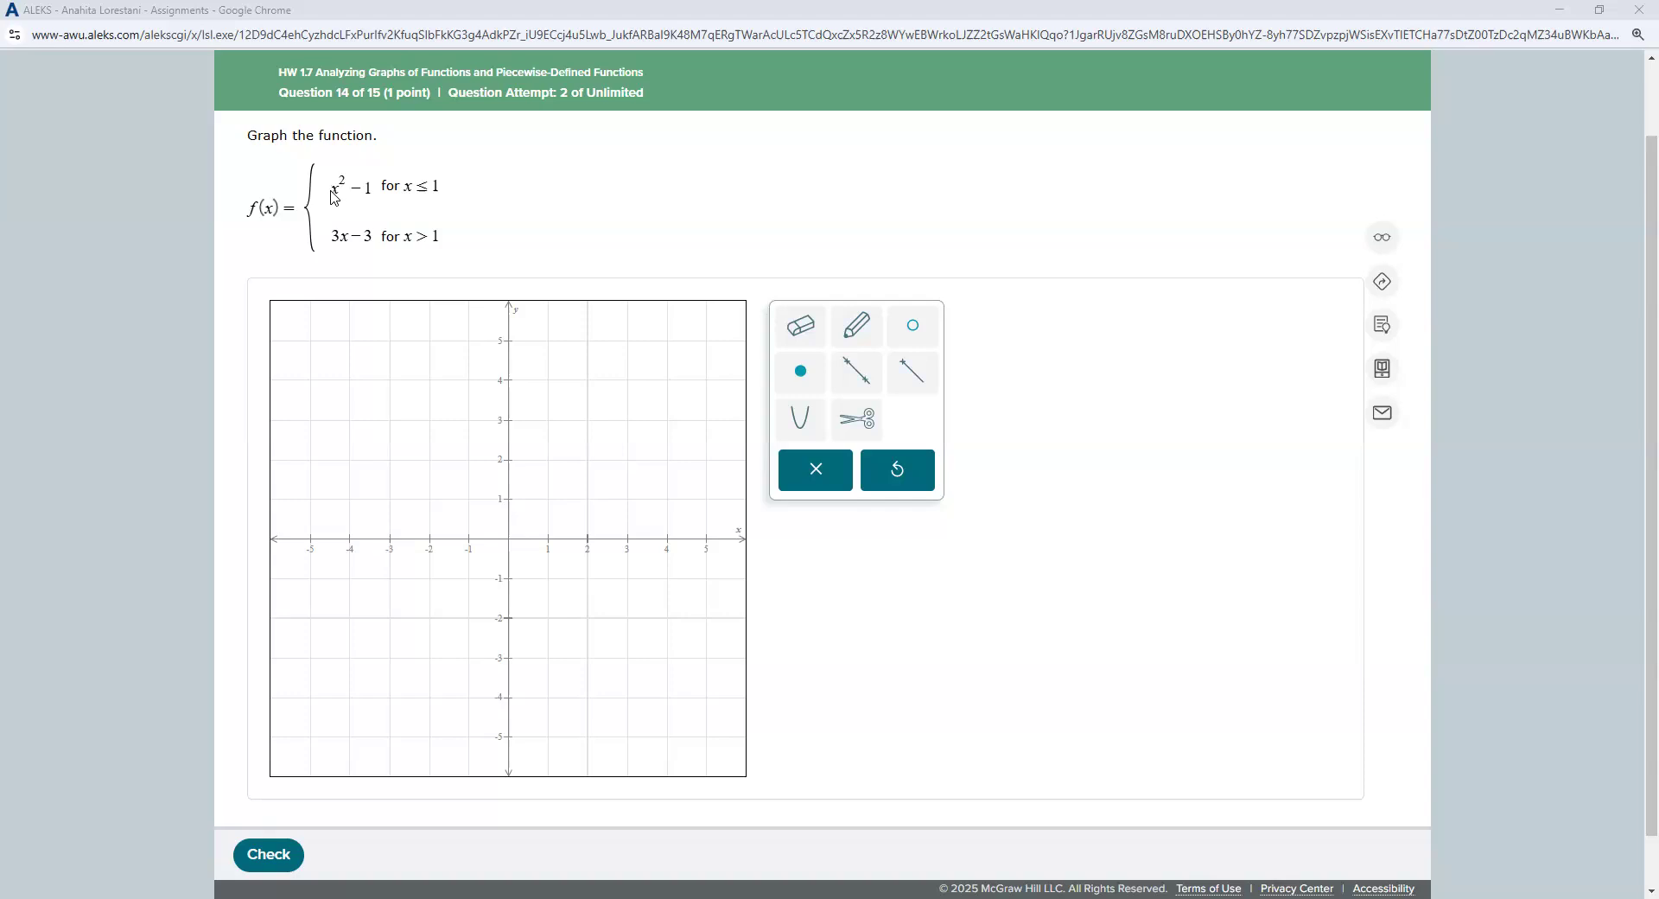
Step: Draw an upward parabola with vertex (0, −1) passing through (1, 0), giving y = x²−1
left_click(801, 423)
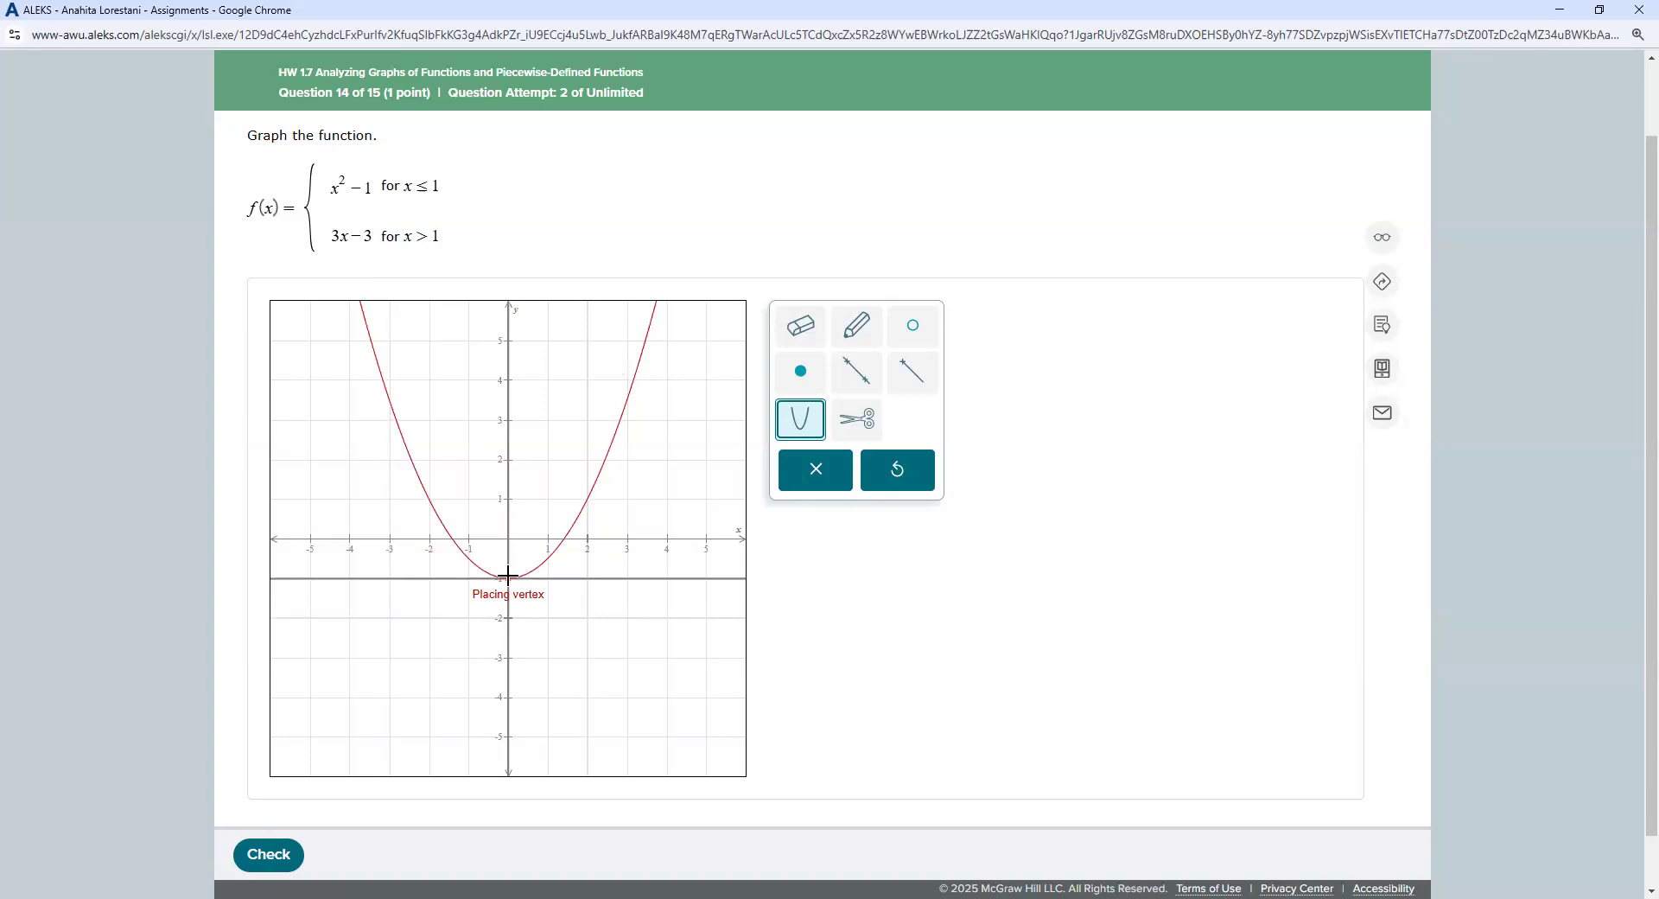
left_click(508, 577)
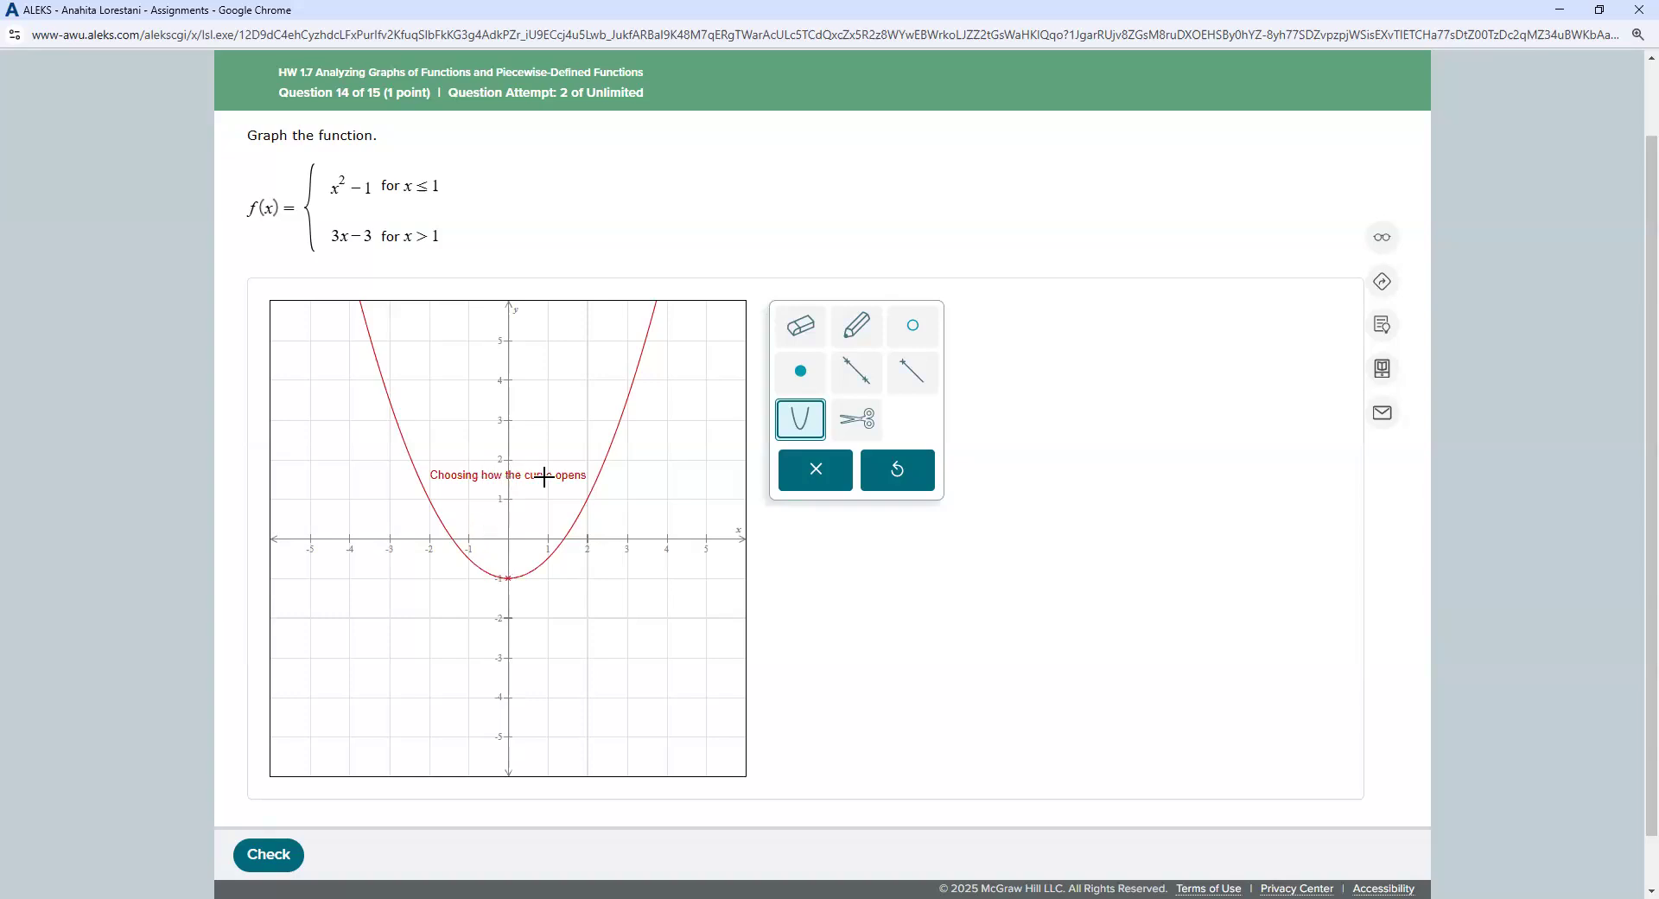
left_click(516, 534)
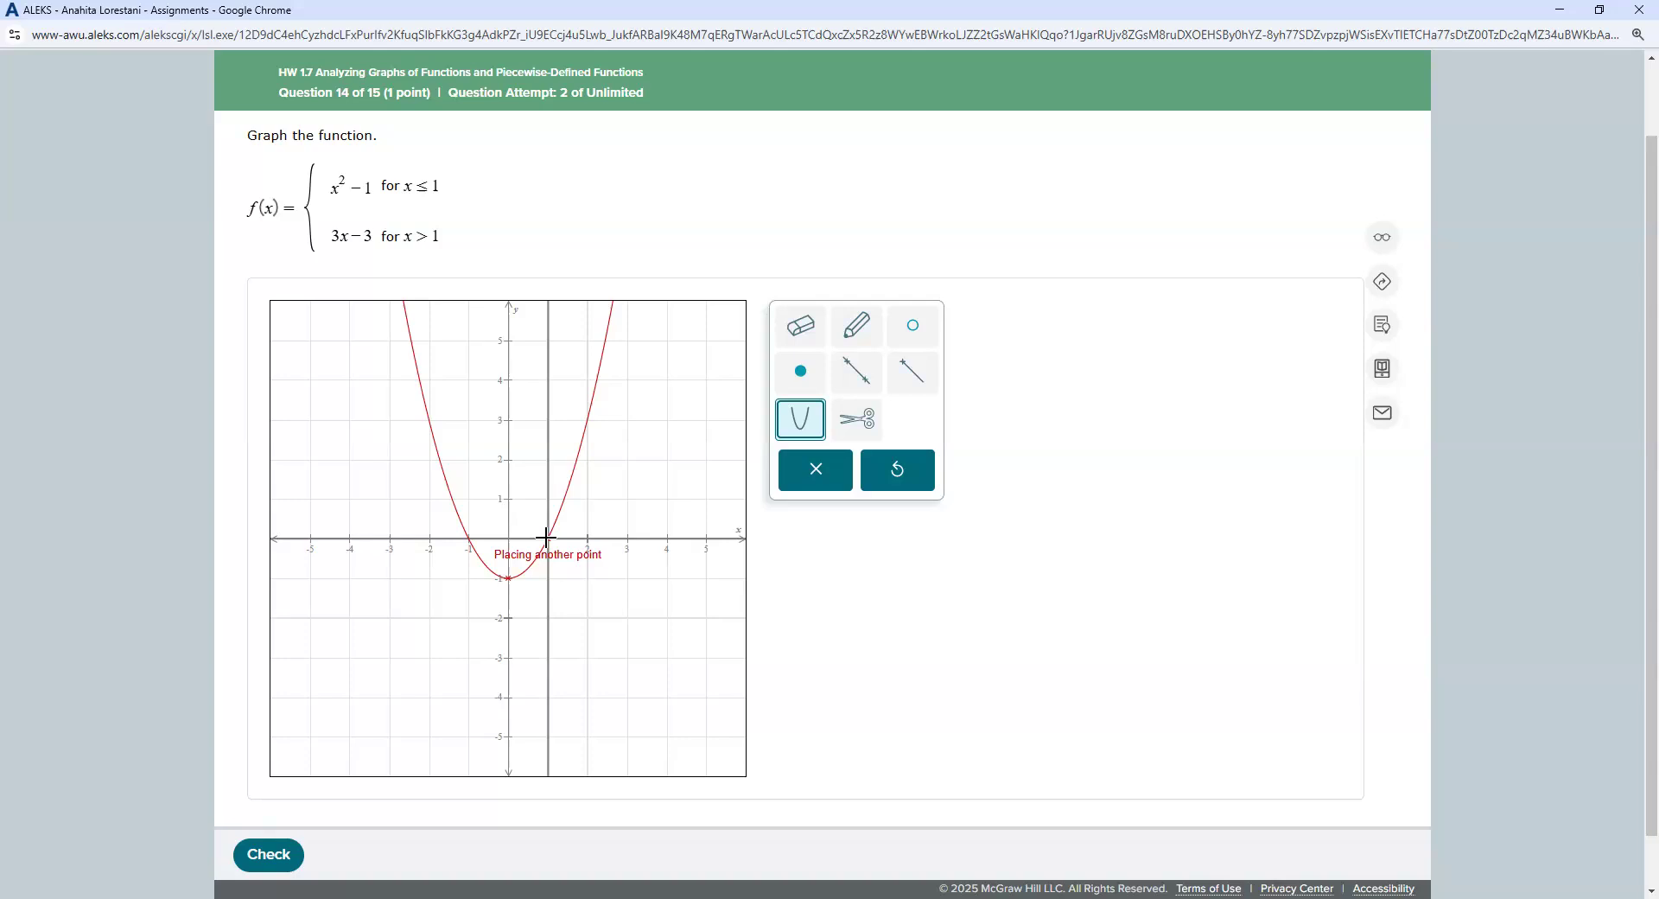
left_click(546, 537)
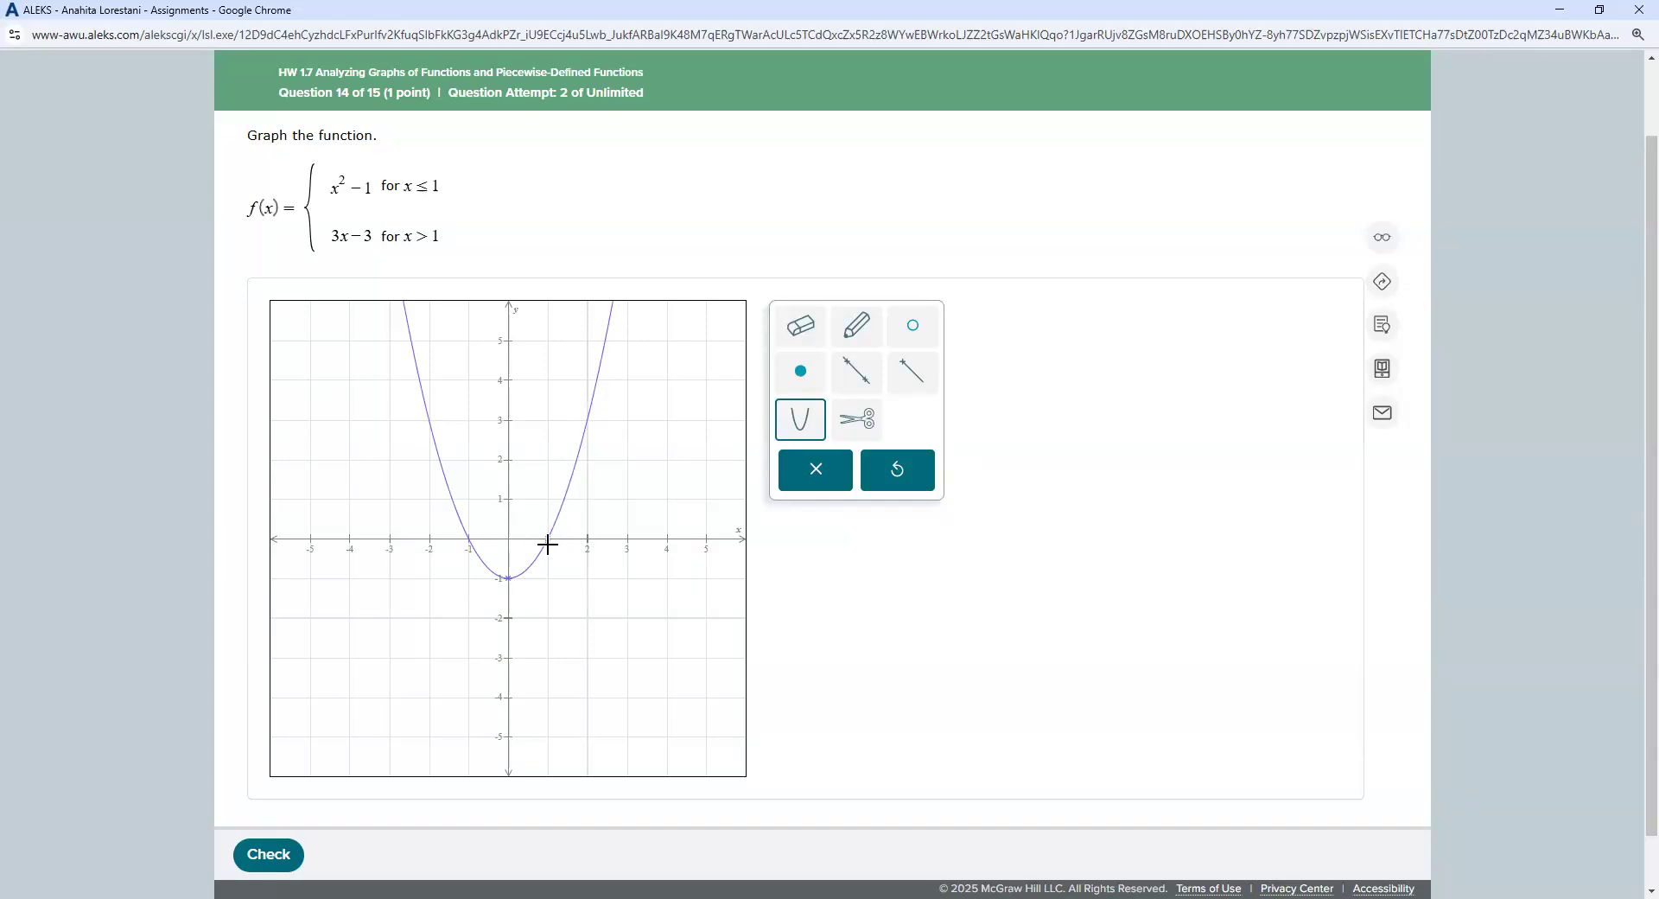
Step: Plot a cut point at (1, 0) on the parabola
left_click(839, 427)
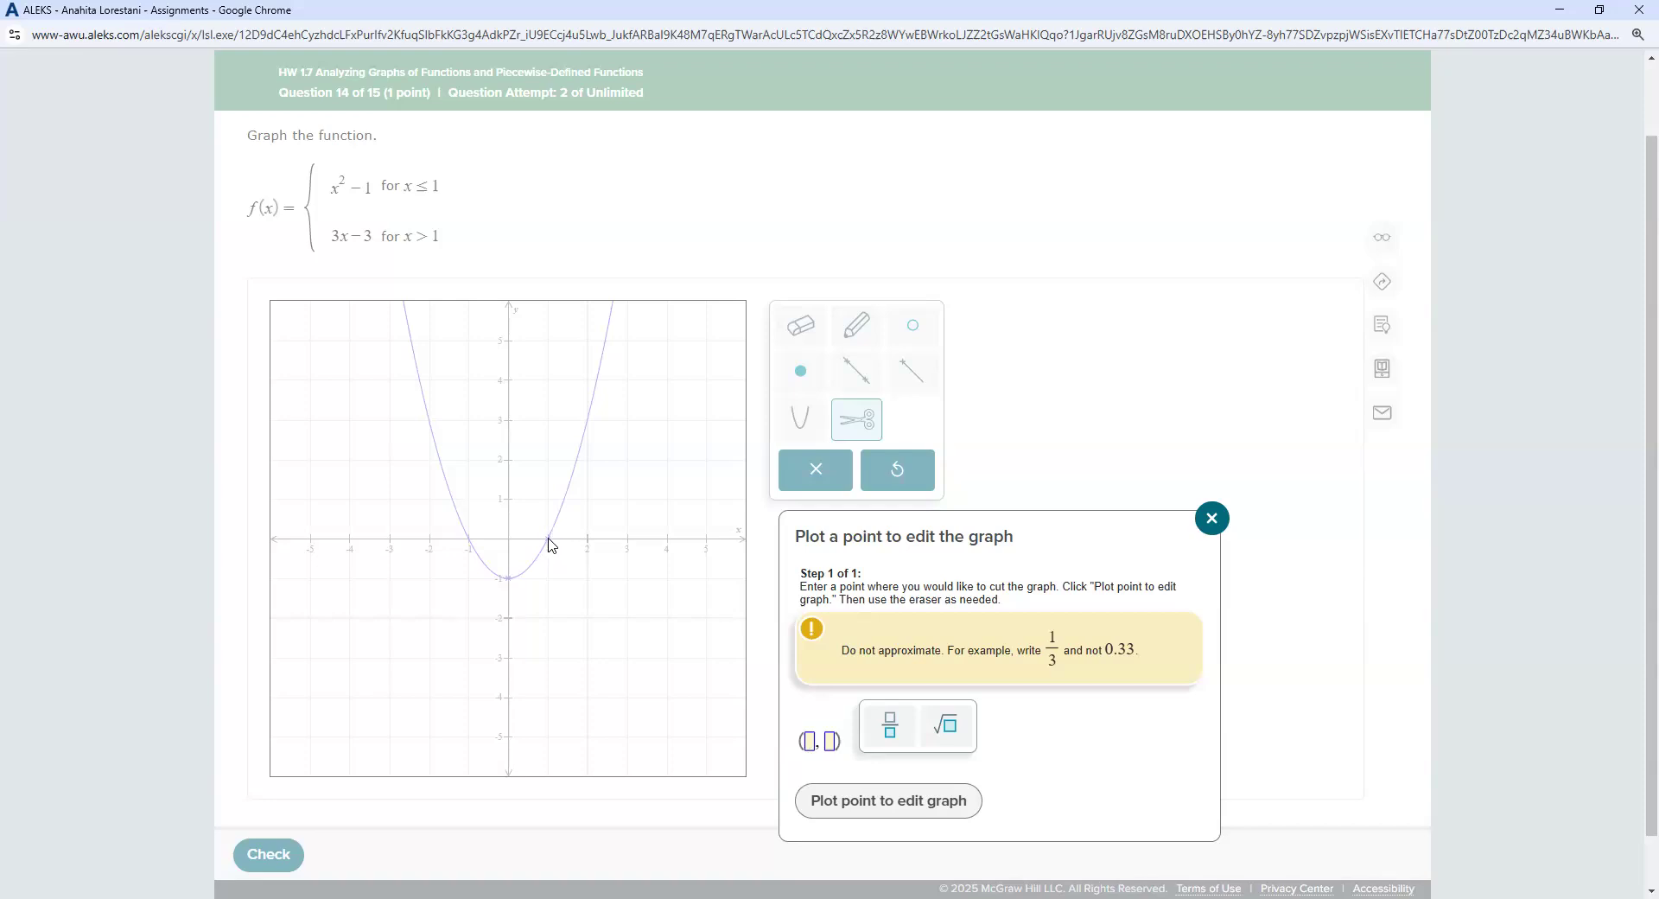
type("1, 0)")
left_click(832, 743)
type("0")
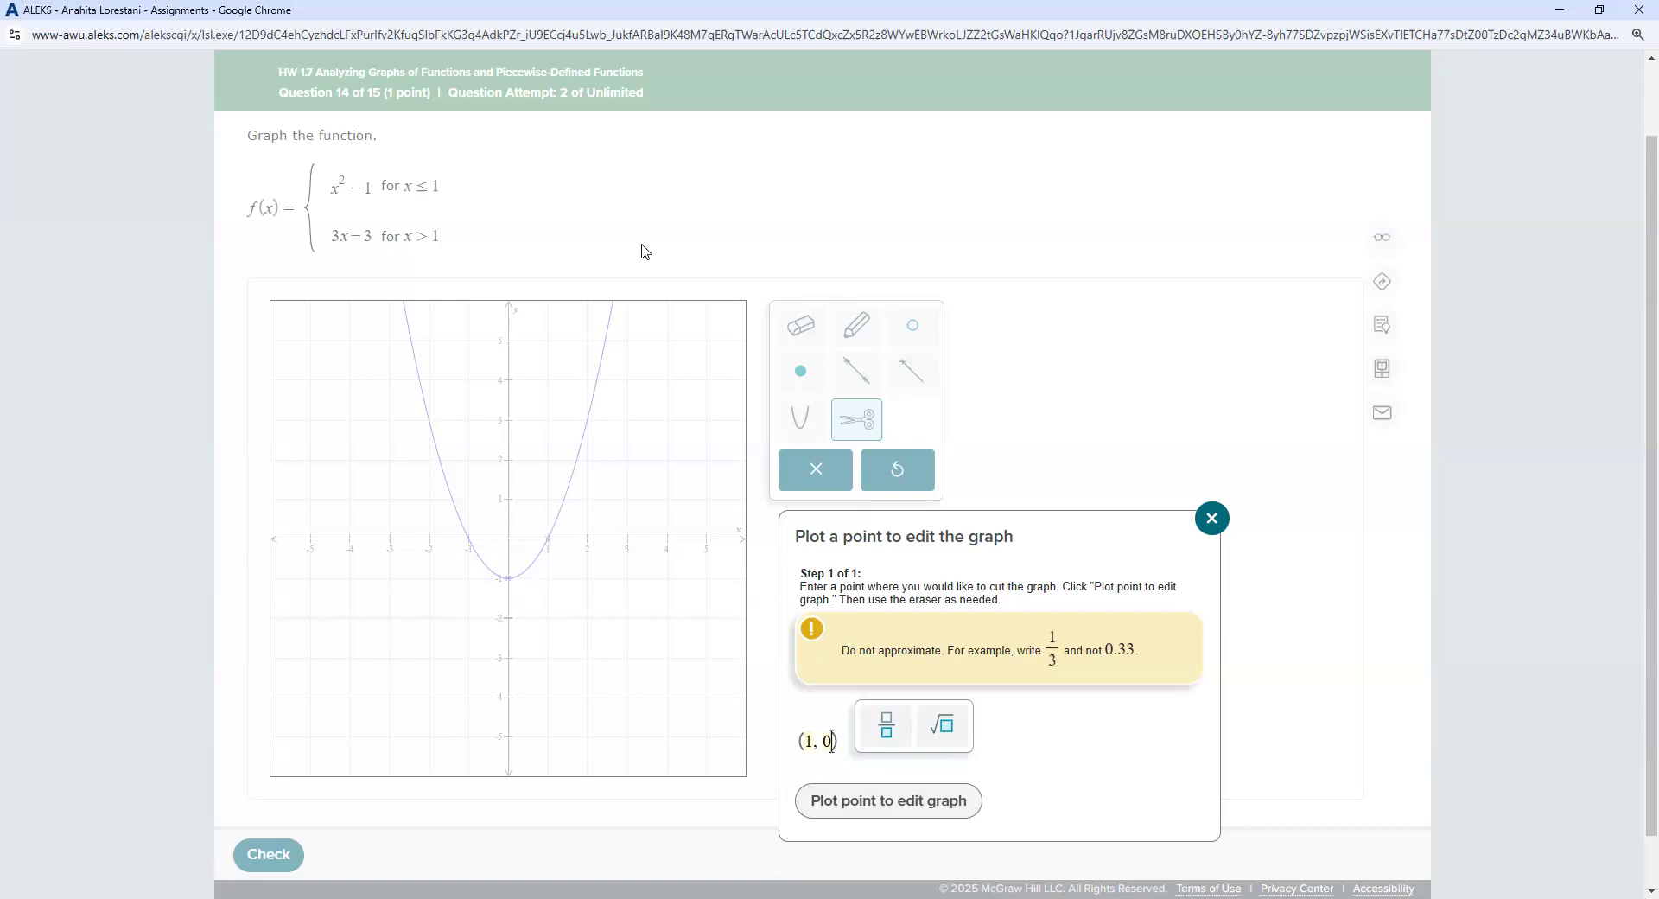
left_click(906, 804)
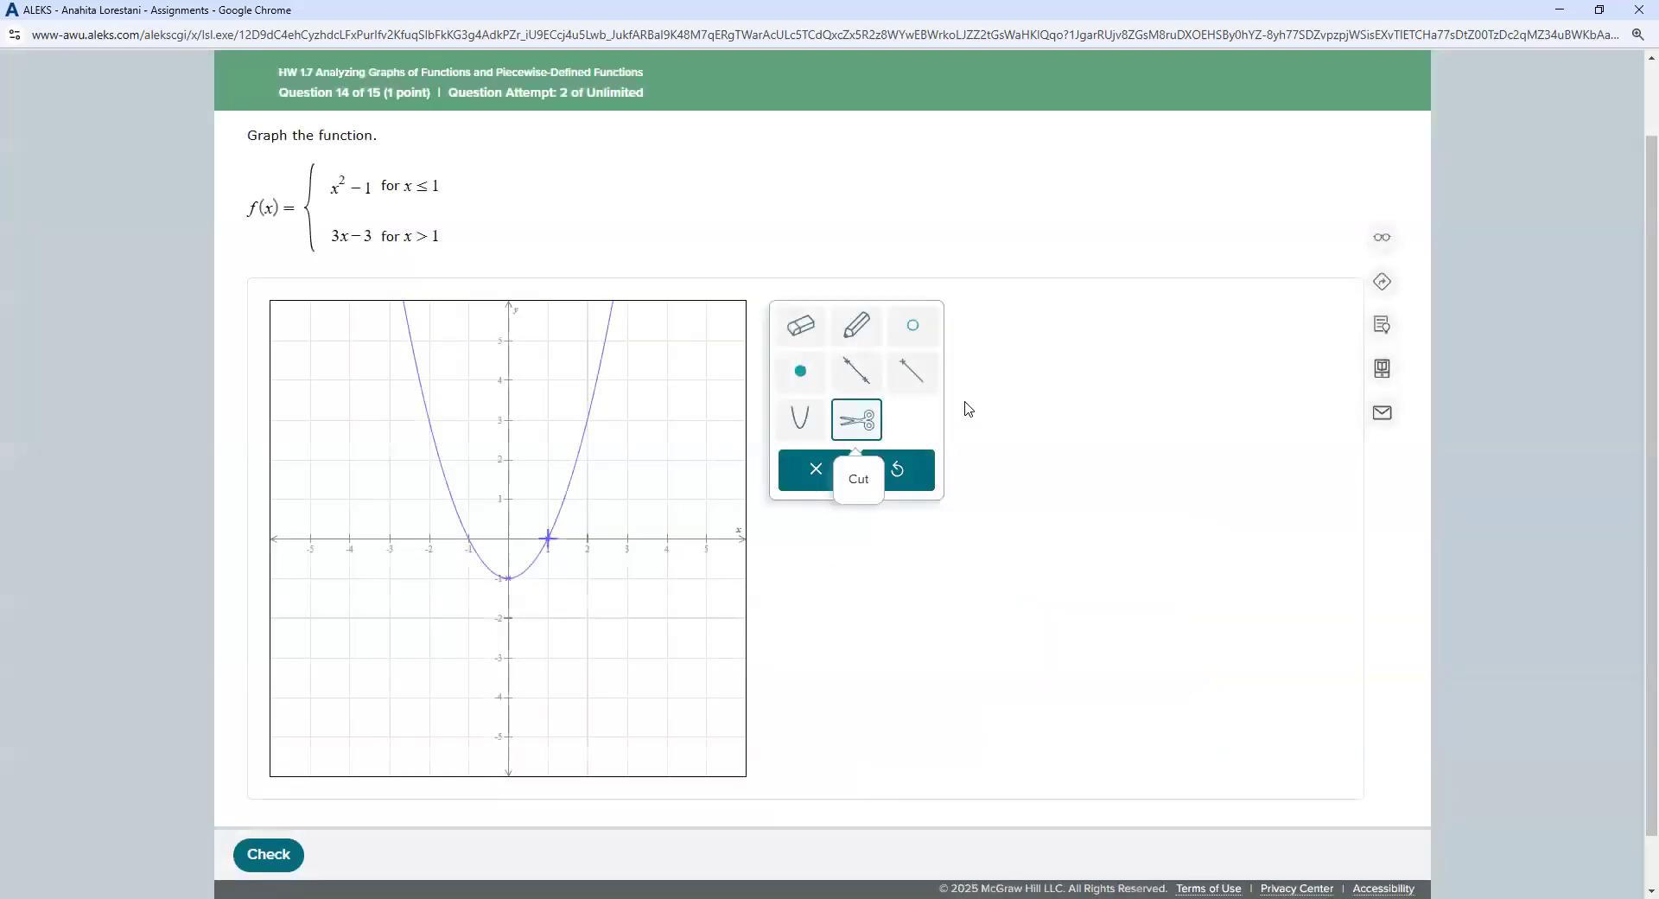
left_click(803, 335)
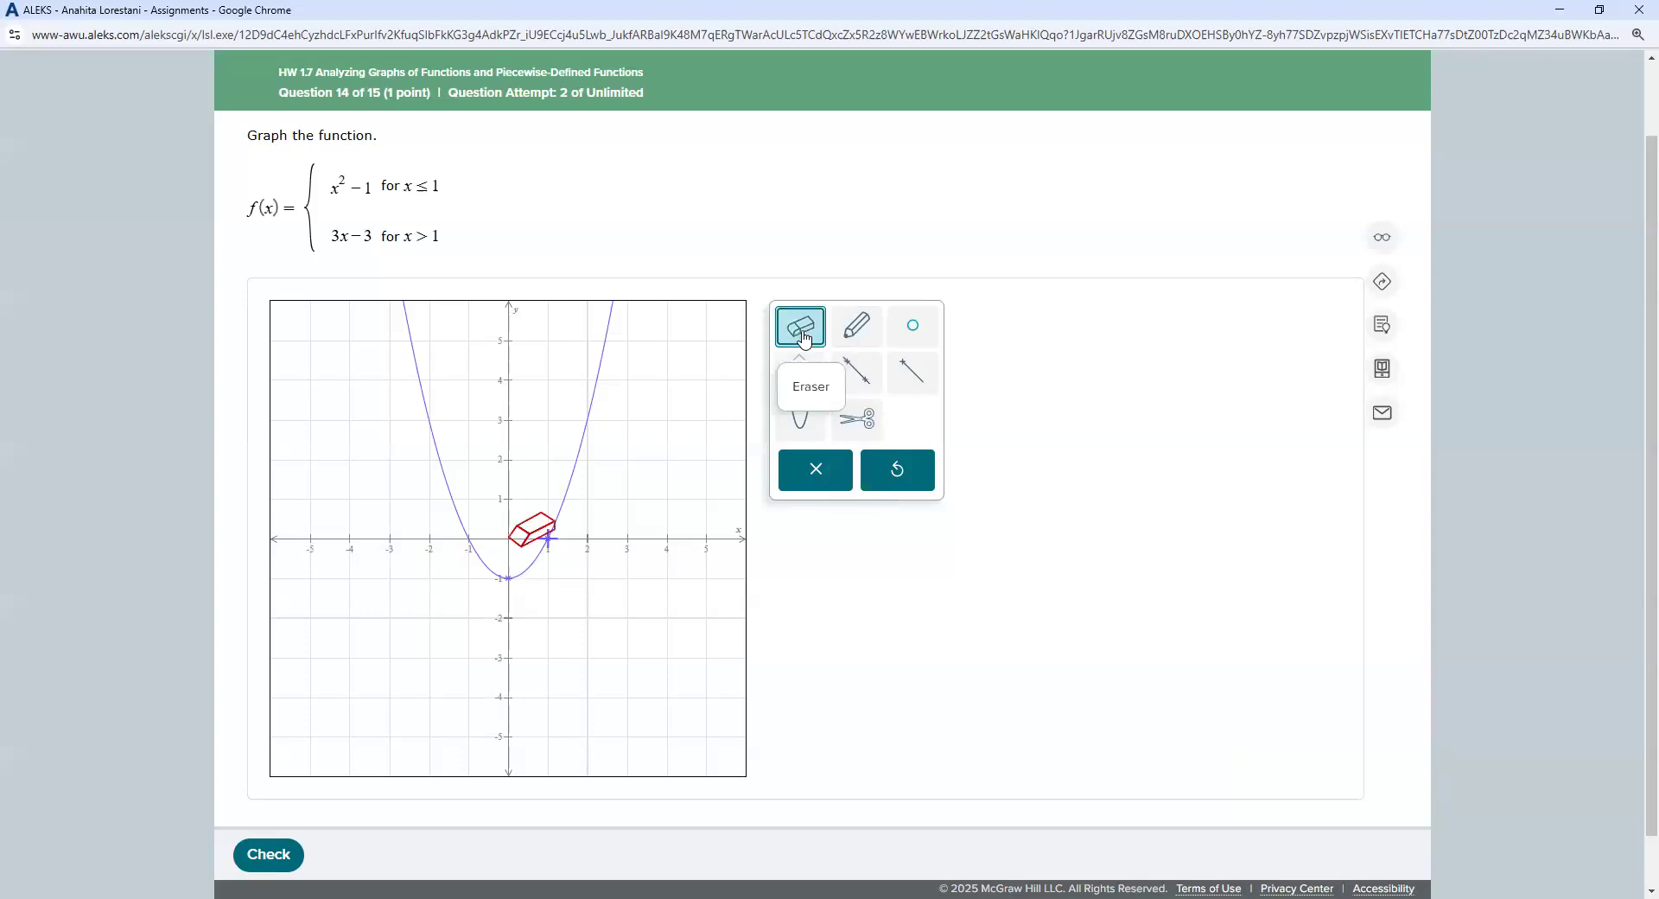
Step: Erase the parabola's branch to the right of x = 1
left_click(589, 423)
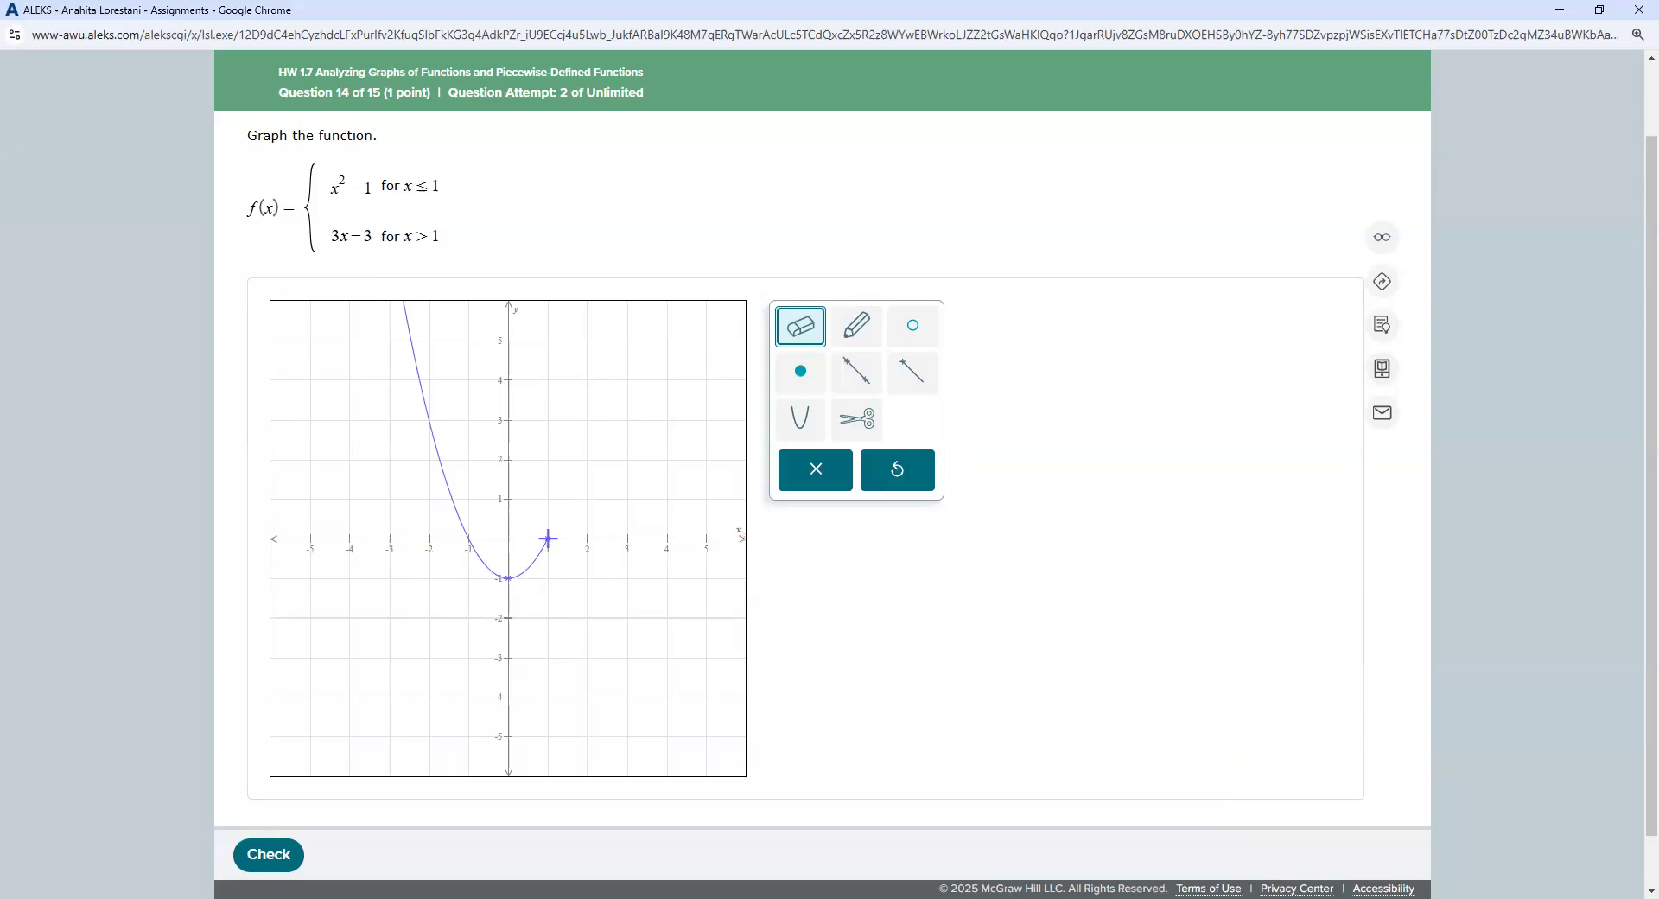
left_click(874, 382)
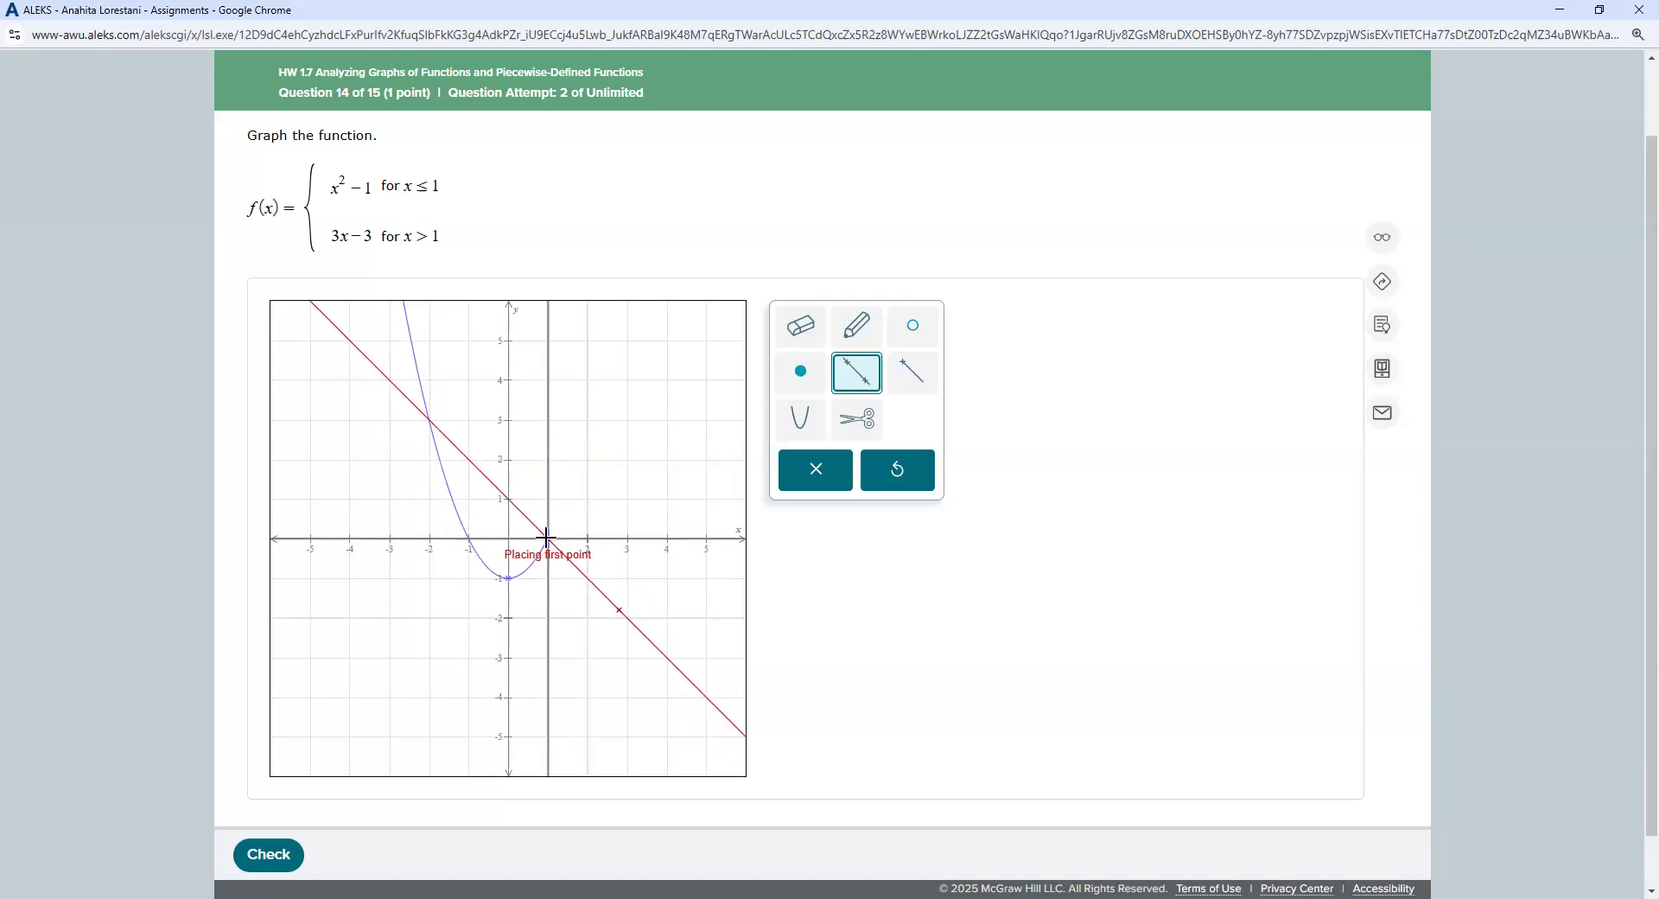
Step: Draw the line y = 3x−3 through (1, 0) and (2, 3)
left_click(628, 498)
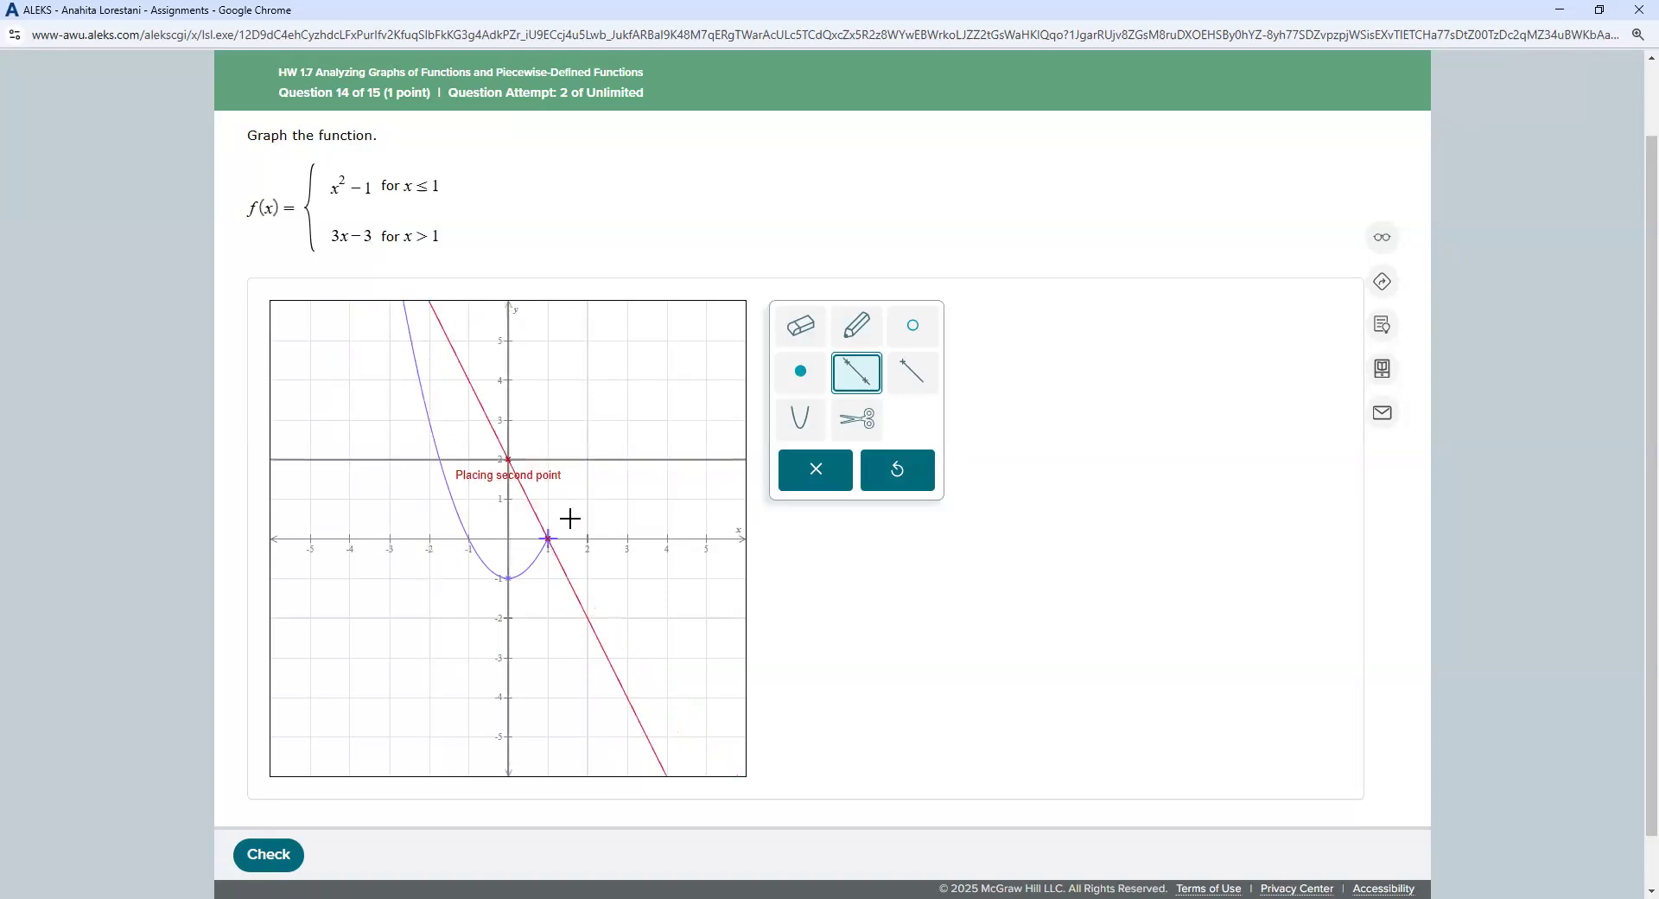
left_click(585, 417)
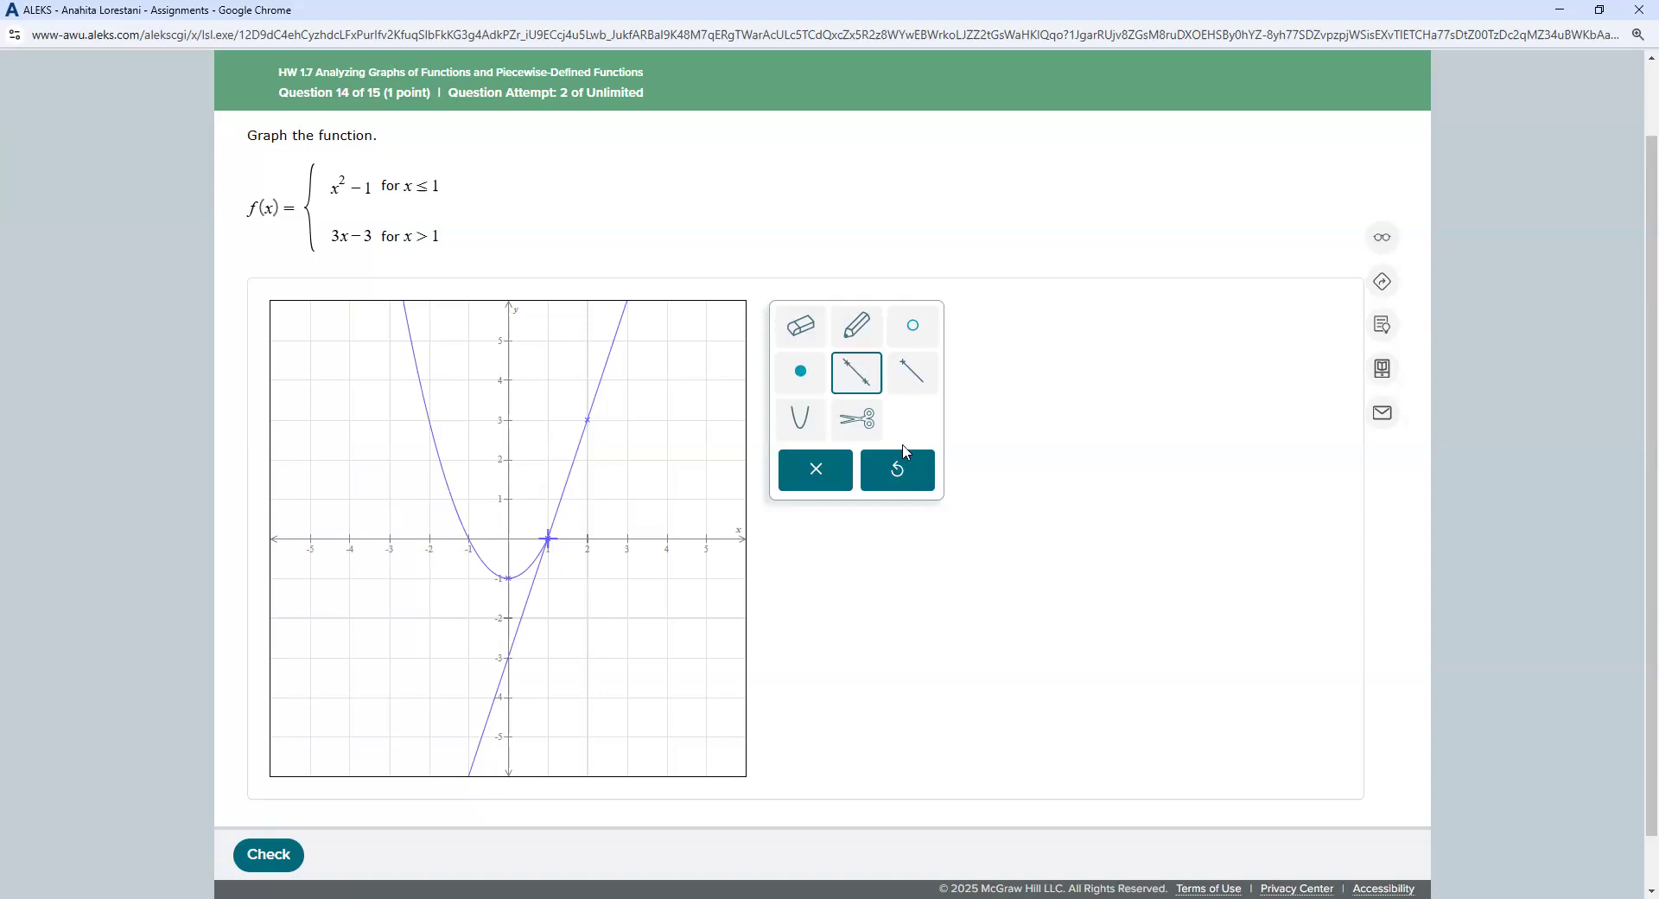
left_click(862, 422)
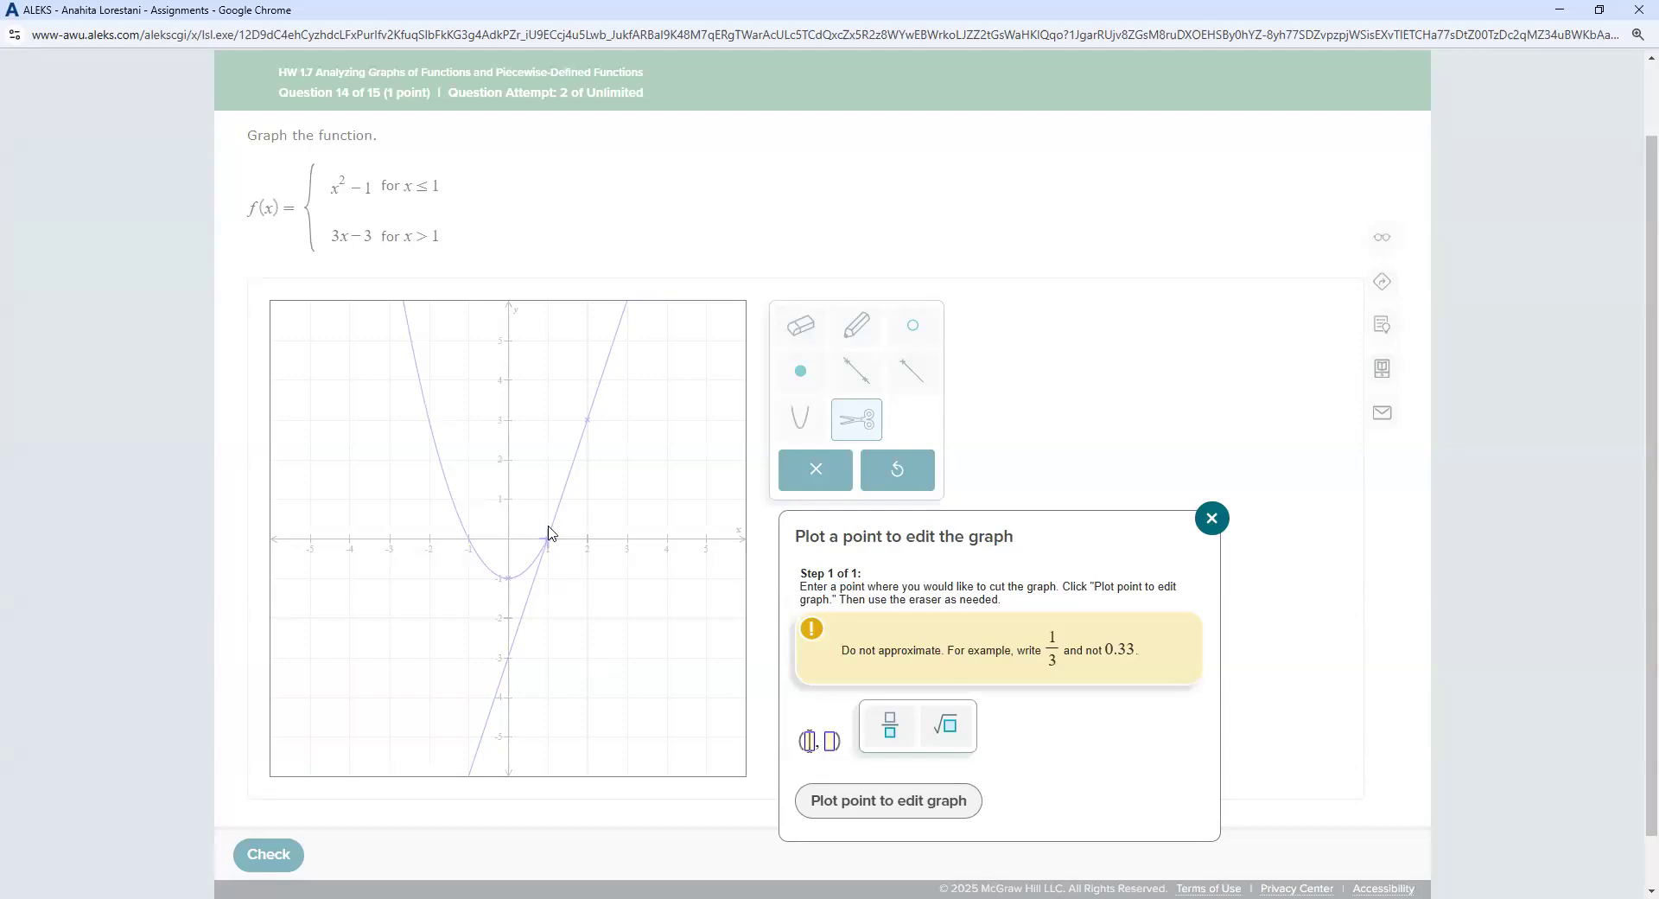
Step: Cut the line at (1, 0), erase its piece left of x = 1, and check the graph
type("1, 0")
left_click(845, 817)
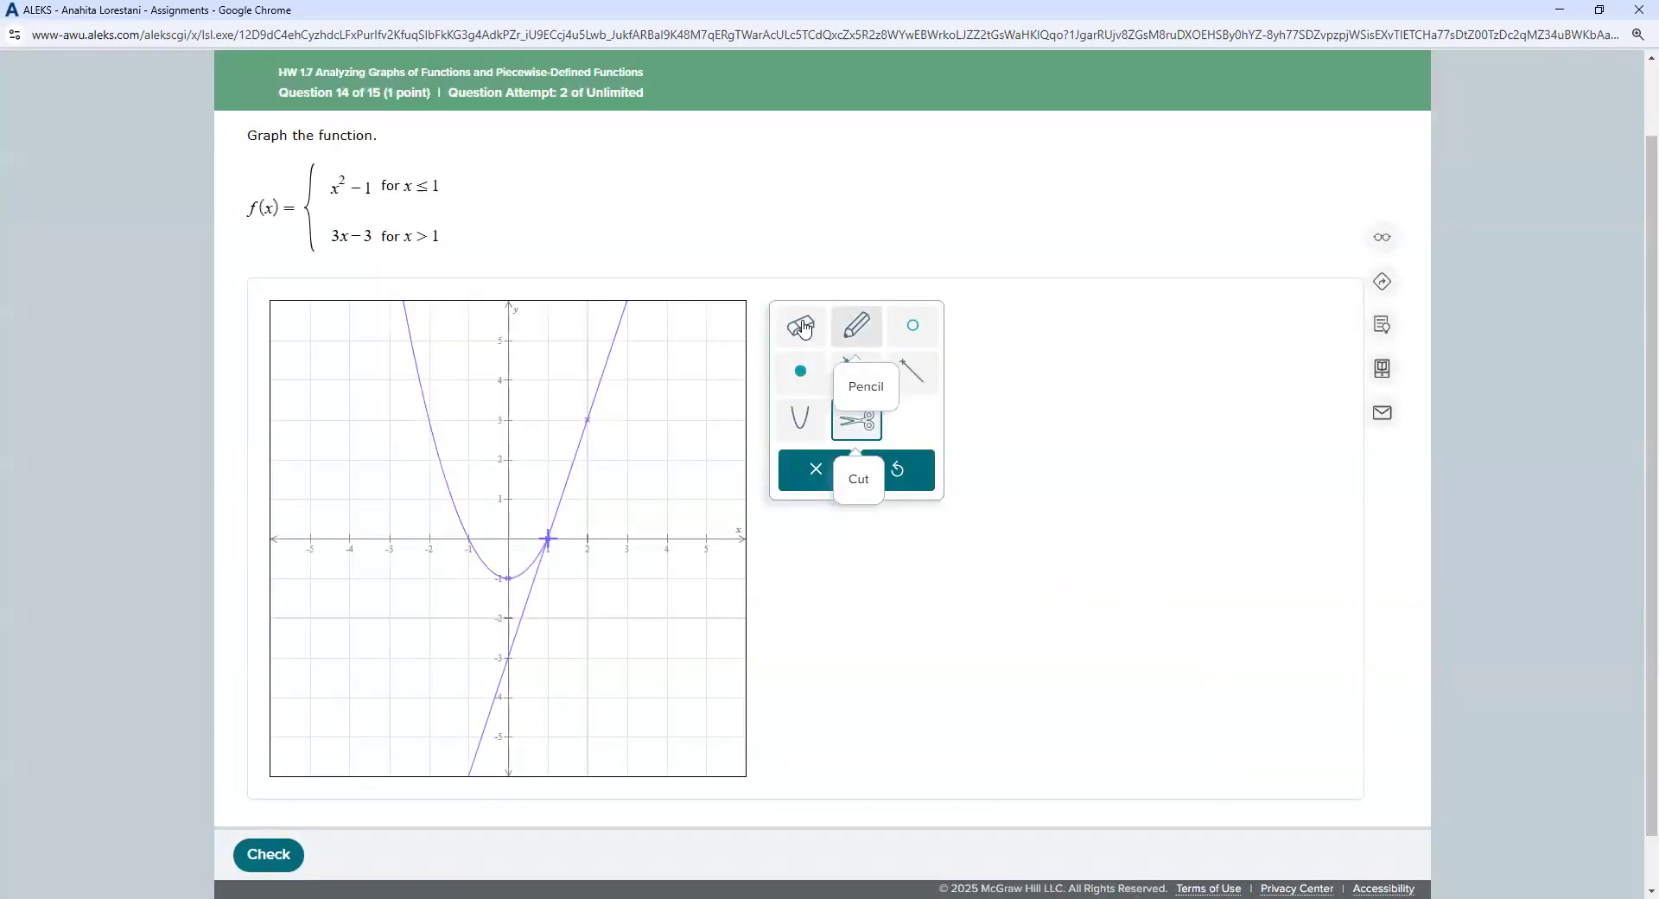
left_click(802, 326)
left_click(519, 634)
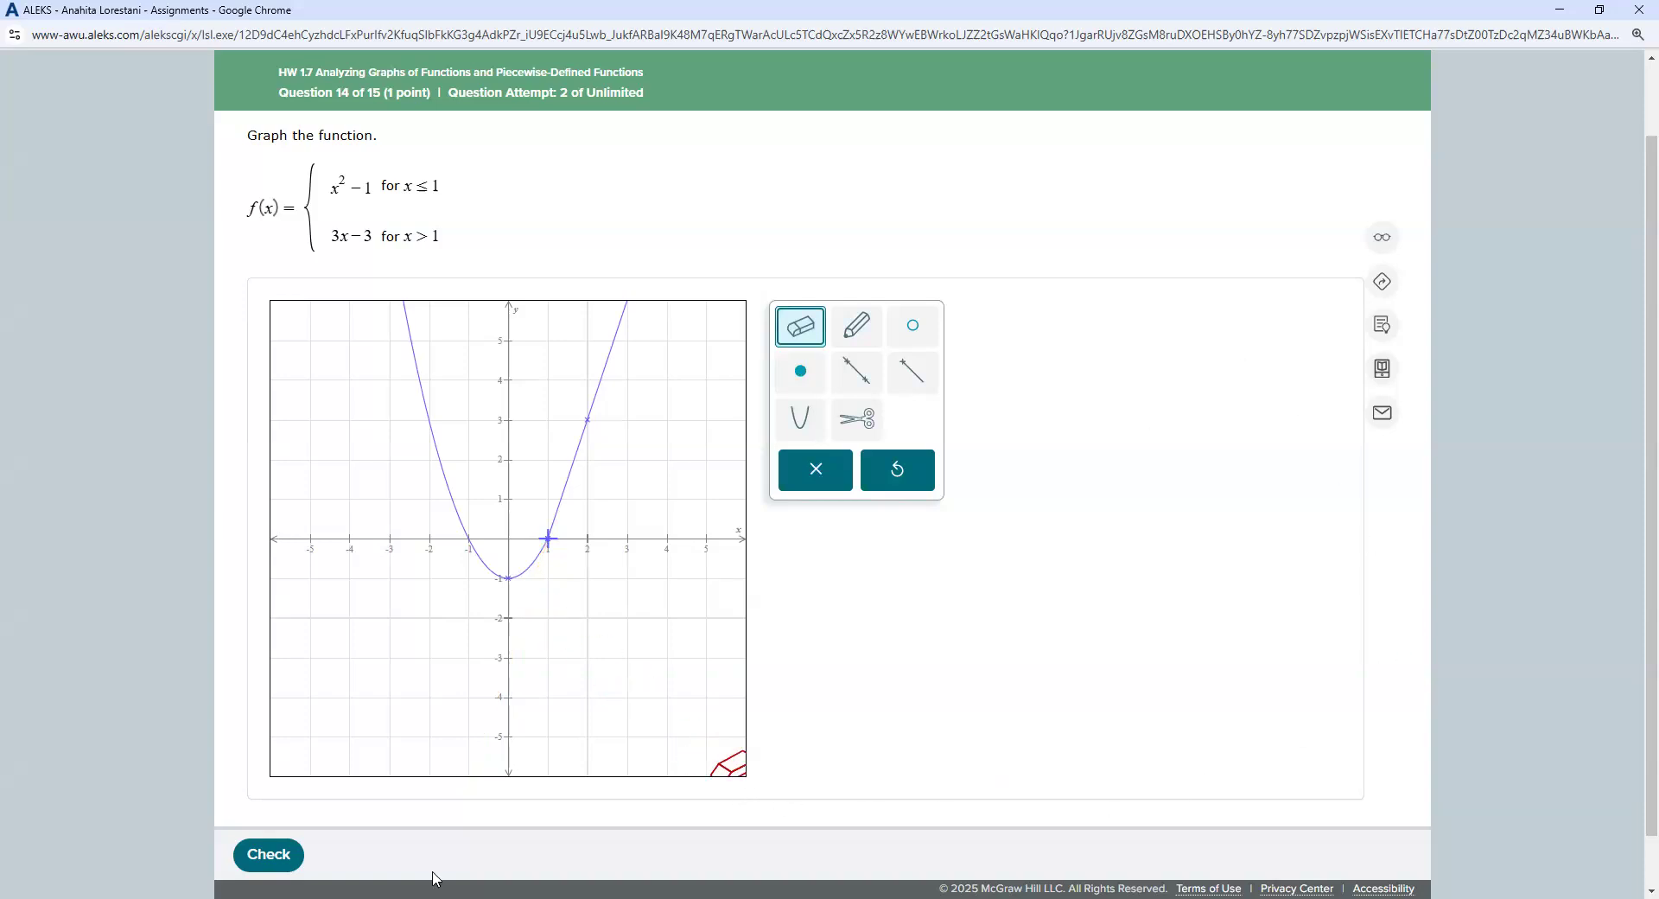
left_click(269, 854)
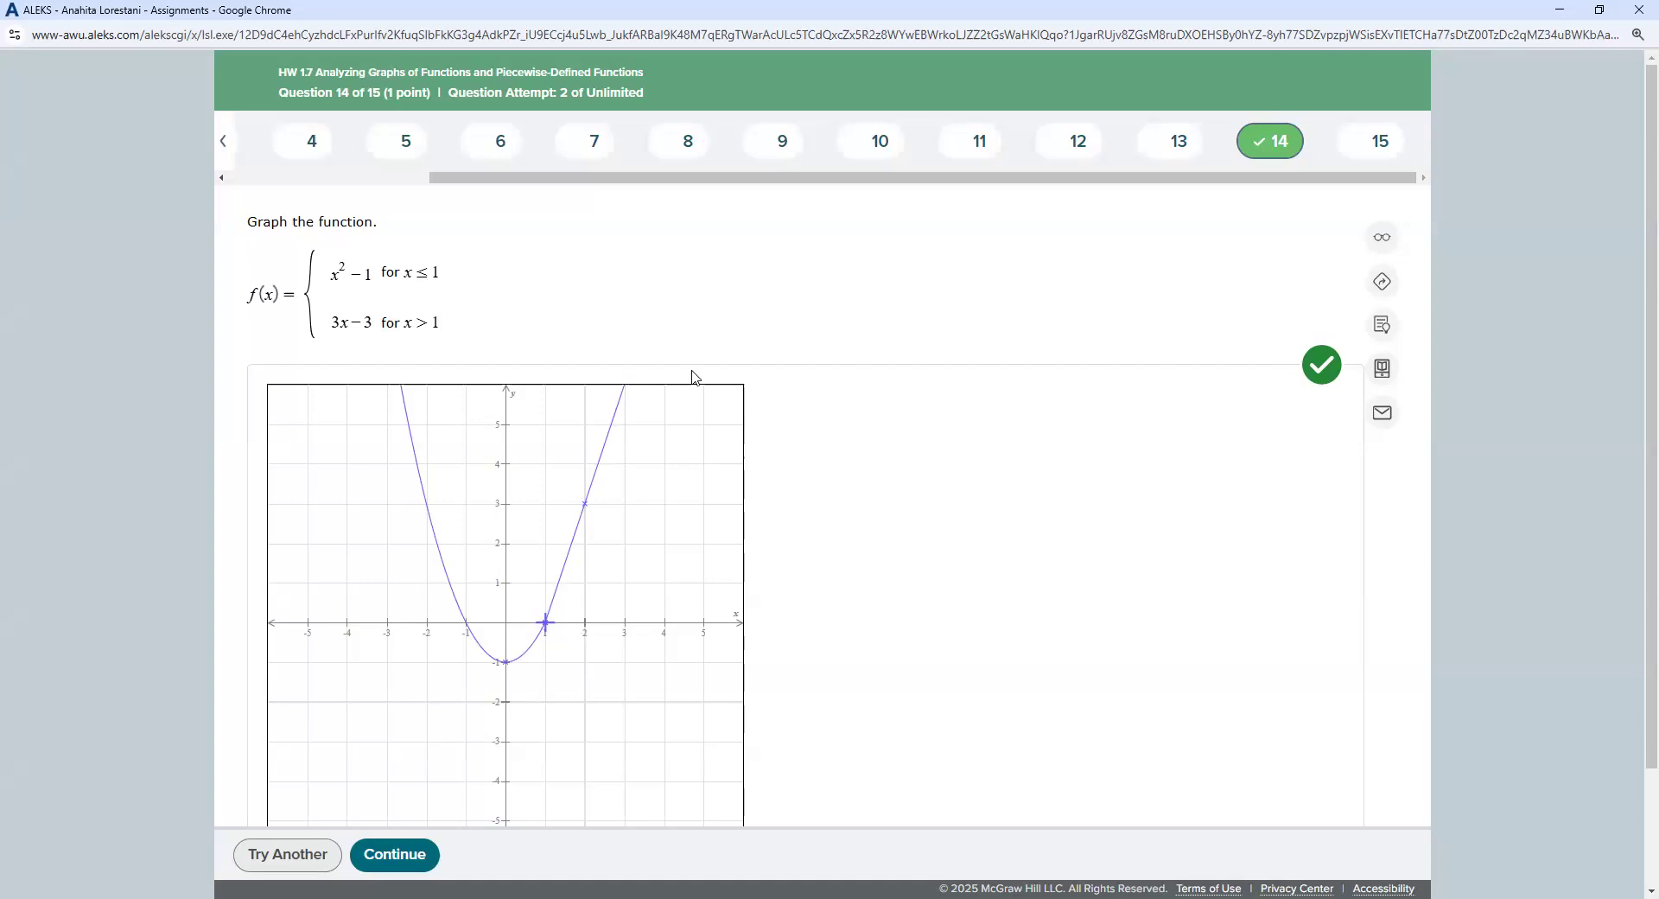
Step: Request a new version of the question with Try Another
left_click(268, 857)
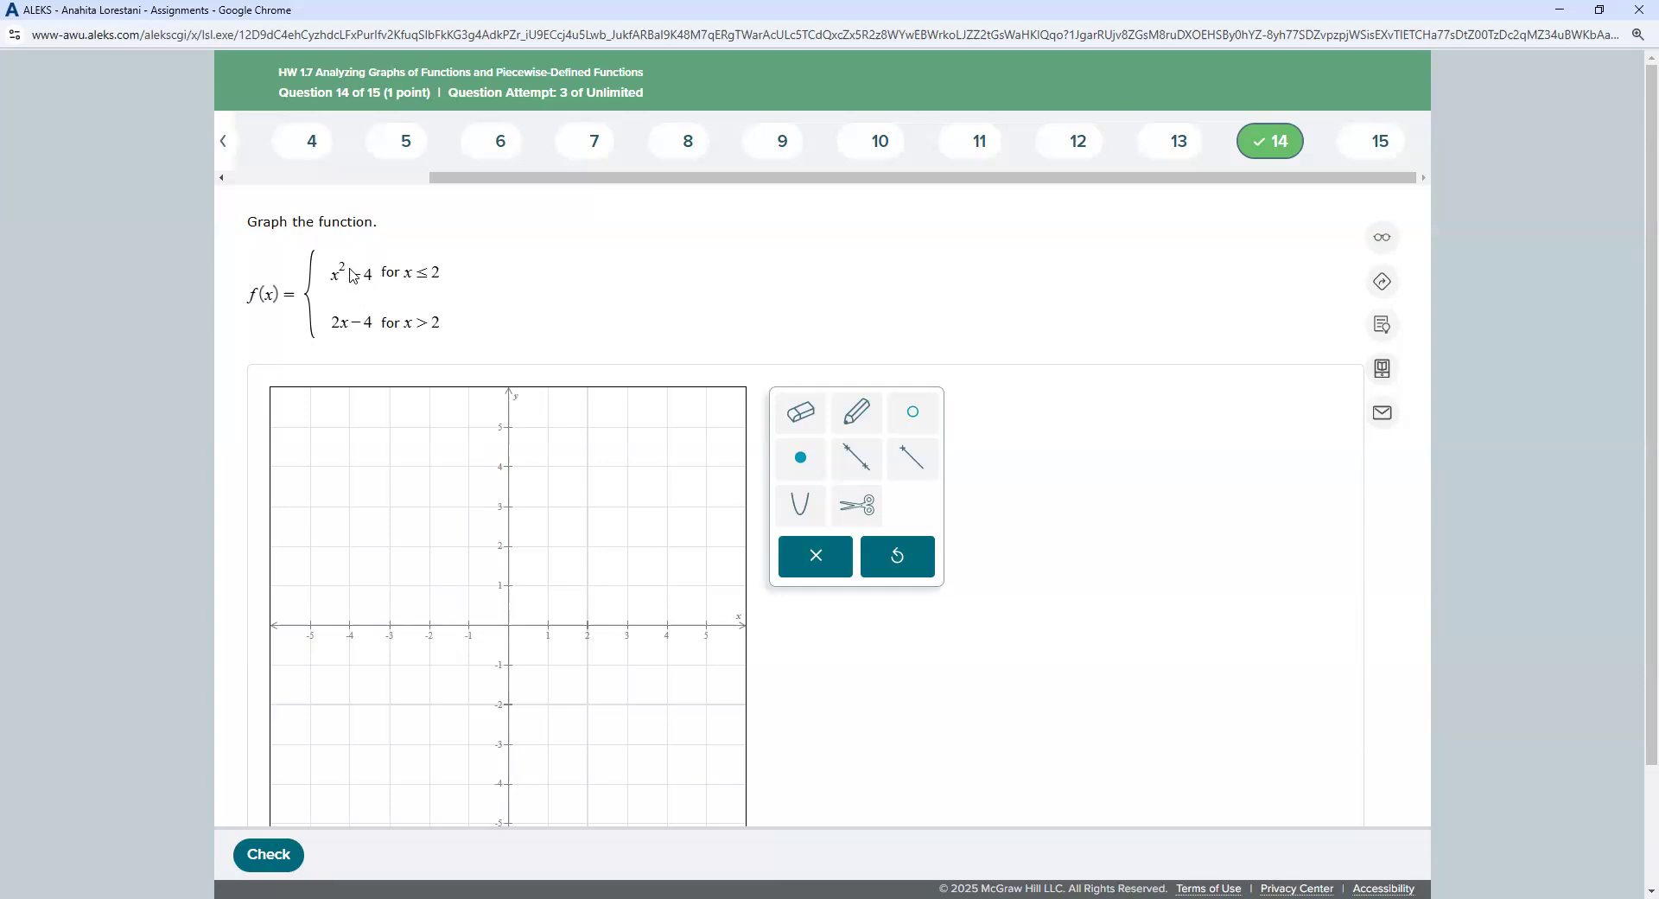
Step: Draw an upward parabola with vertex (0, −4) passing through (2, 0), giving y = x²−4
left_click(788, 508)
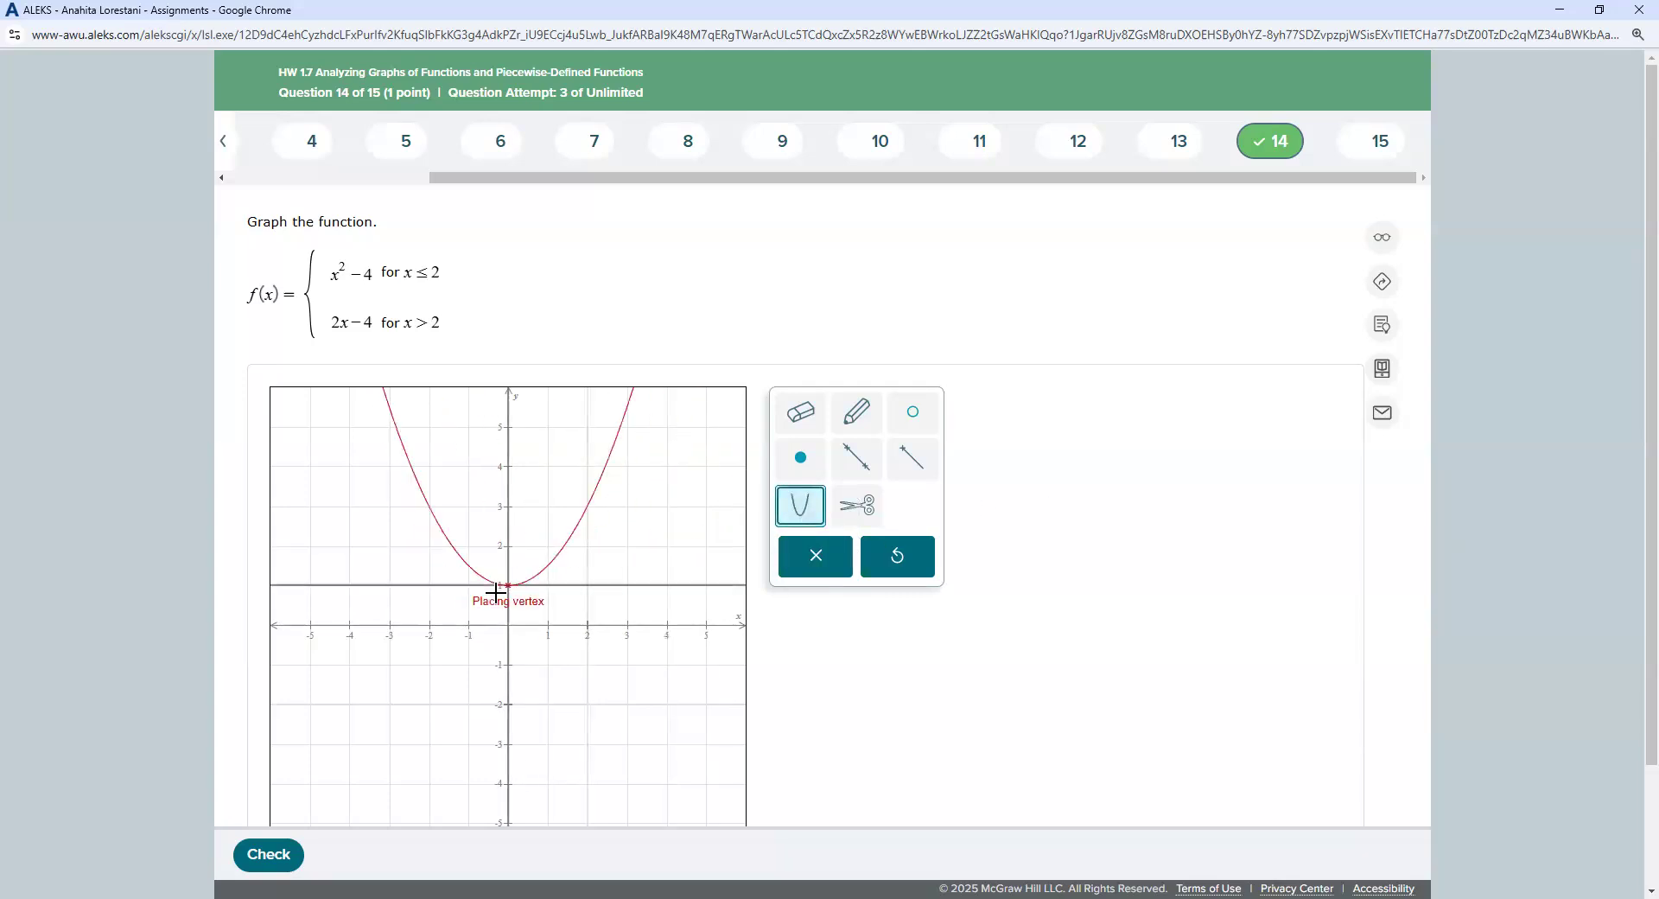
left_click(509, 782)
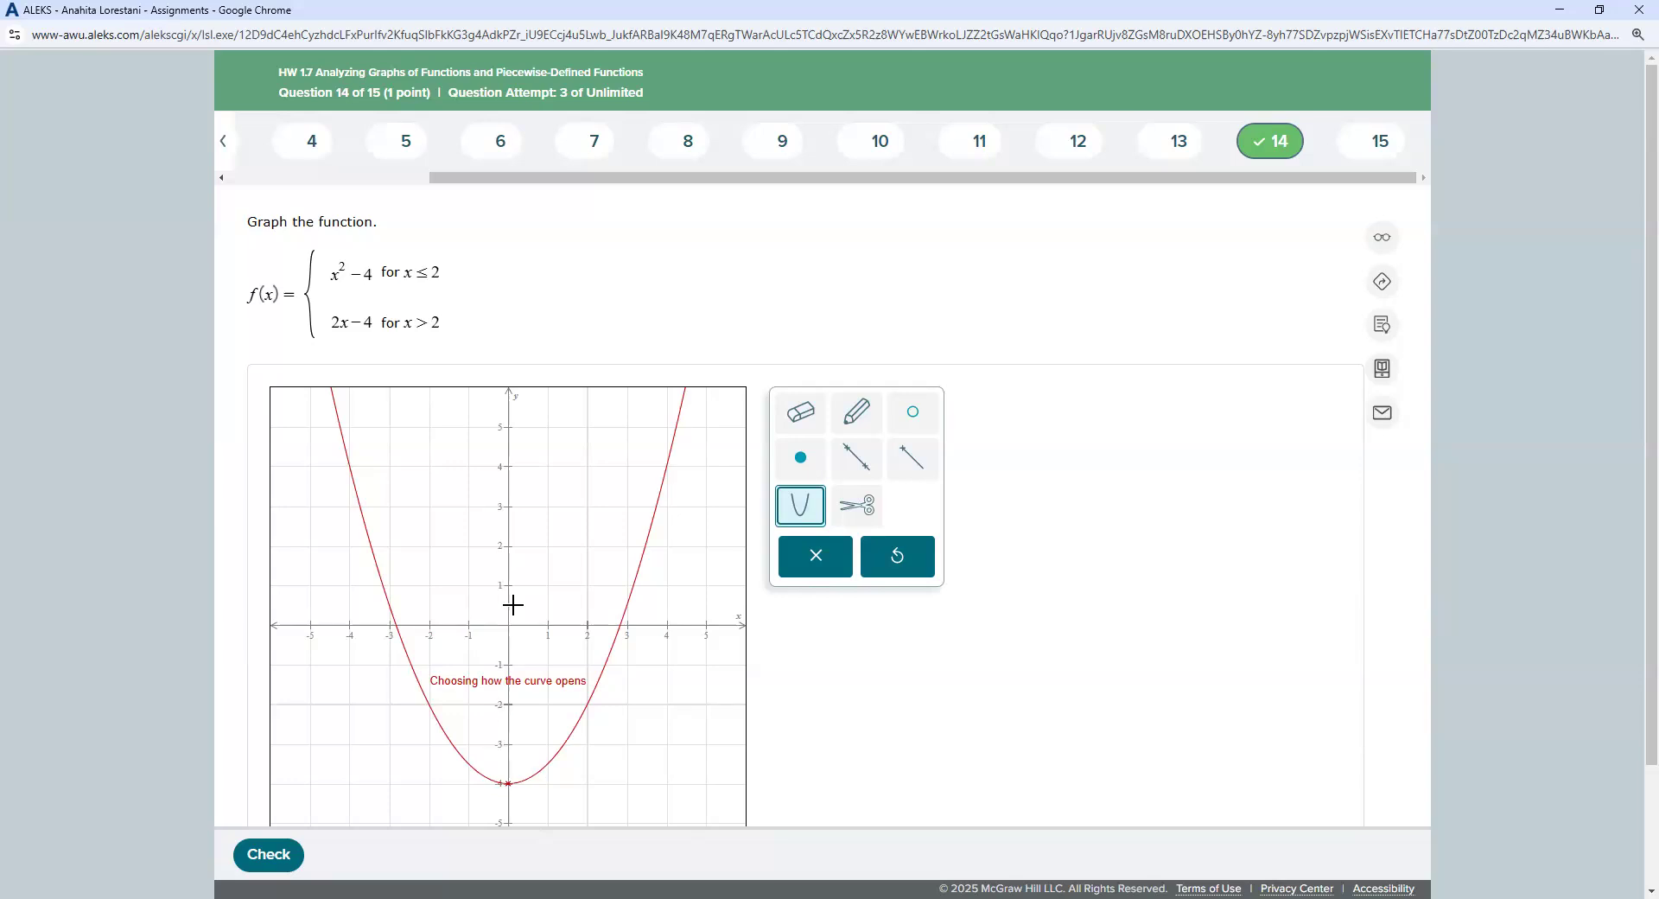
left_click(513, 560)
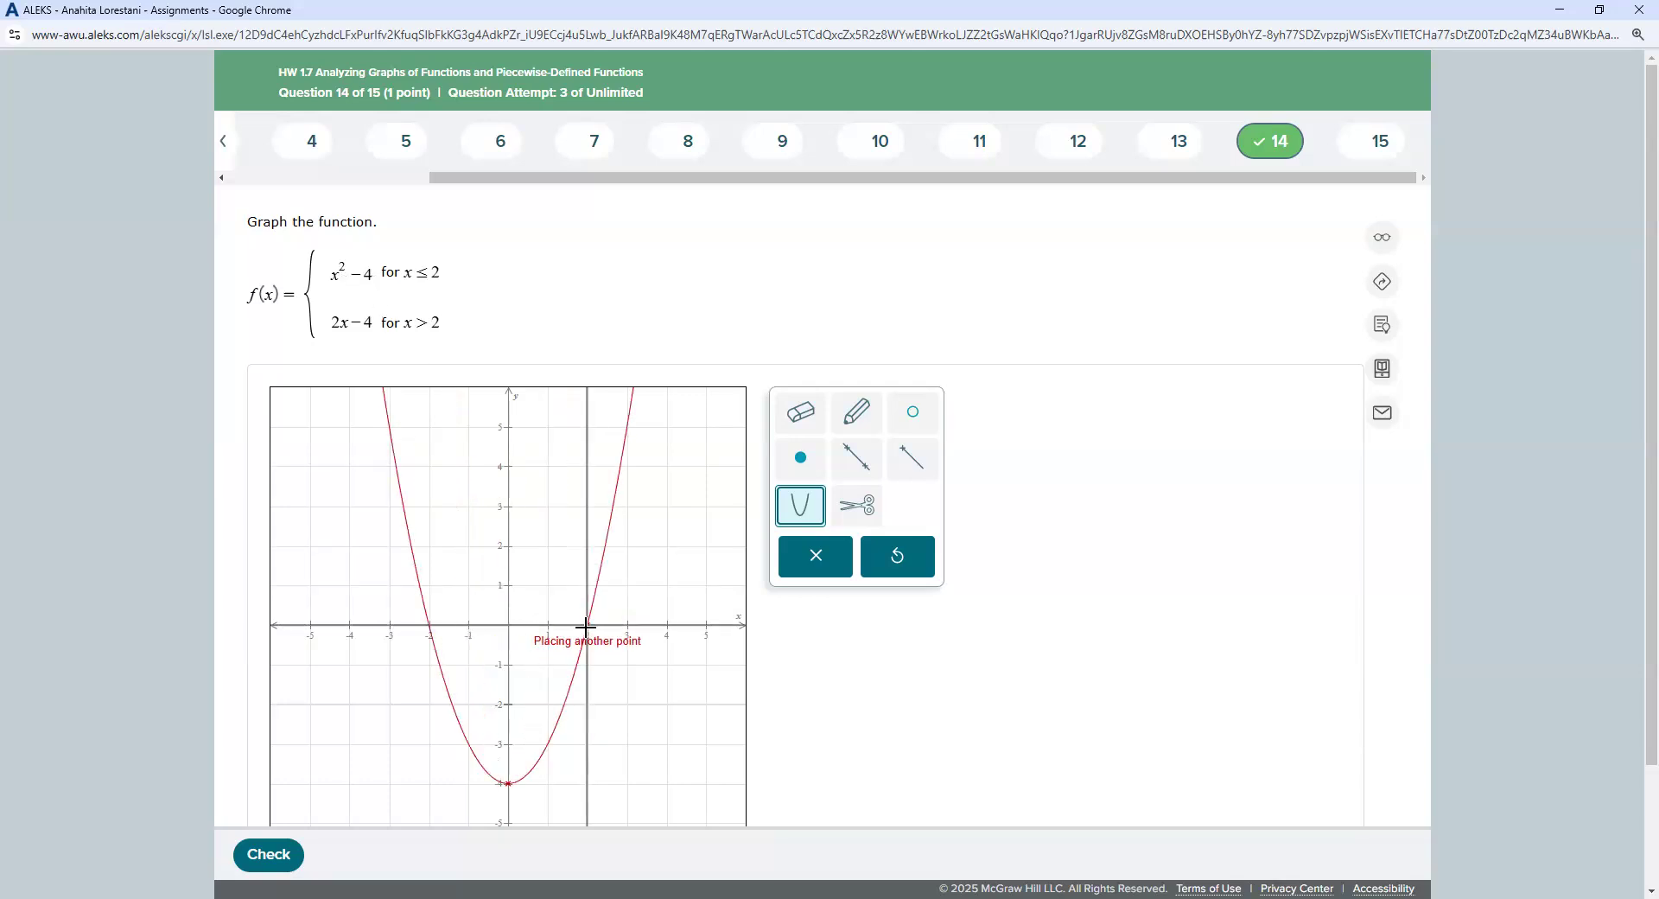
left_click(587, 623)
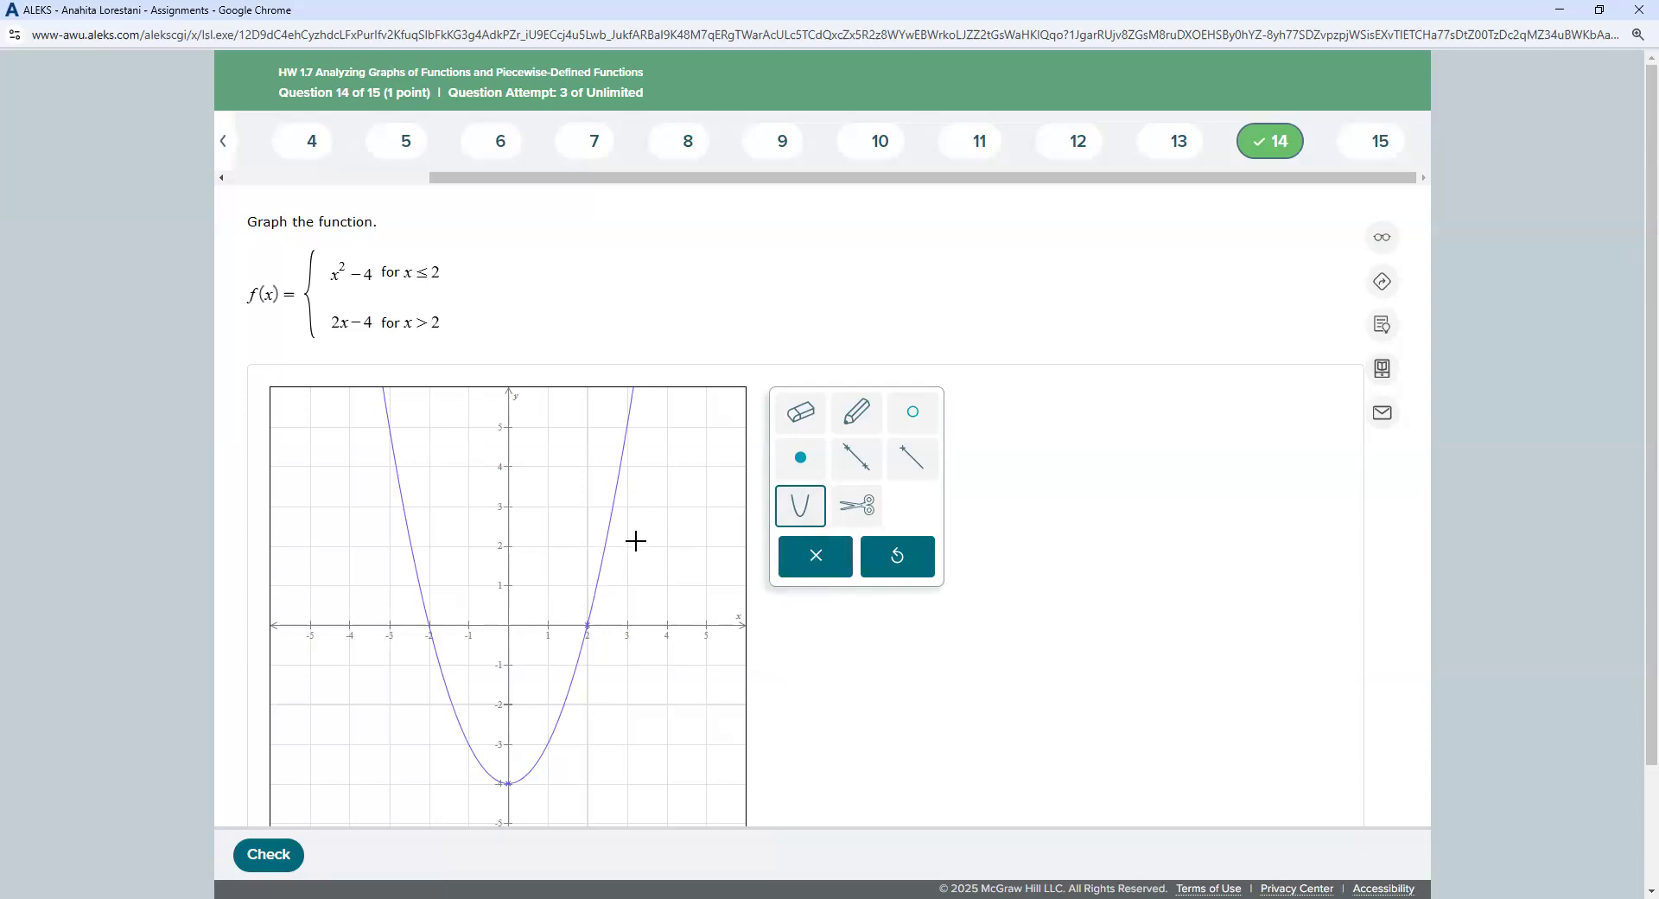
left_click(857, 505)
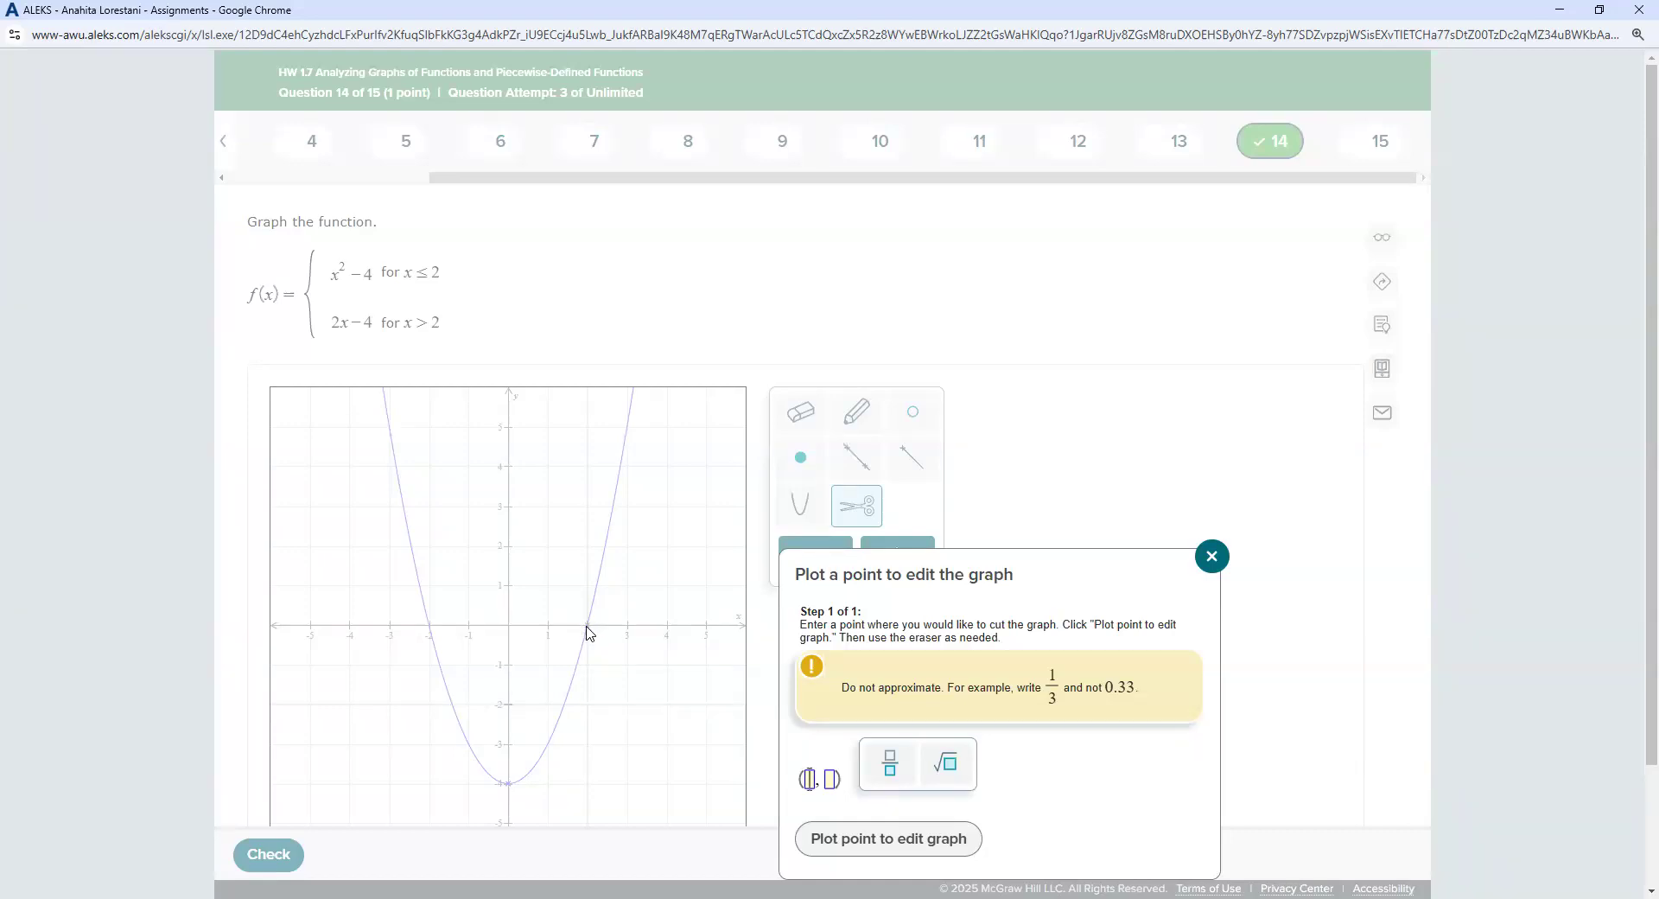
Step: Plot a cut point at (2, 0) on the parabola
type("2, 0)")
left_click(828, 782)
type("0")
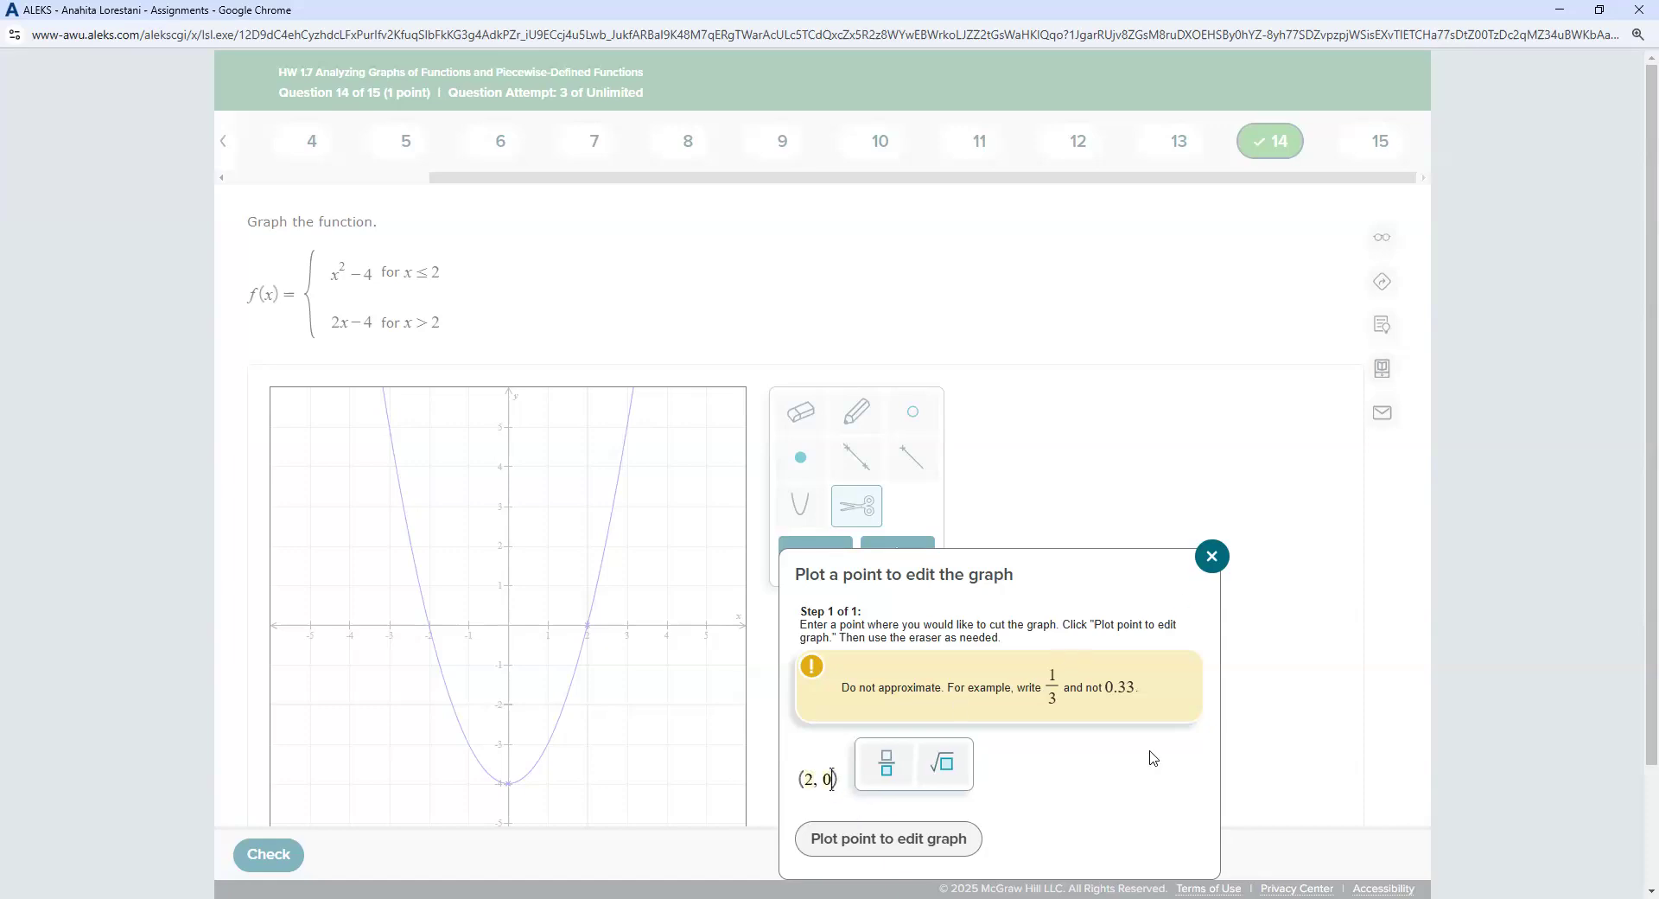
key("Tab")
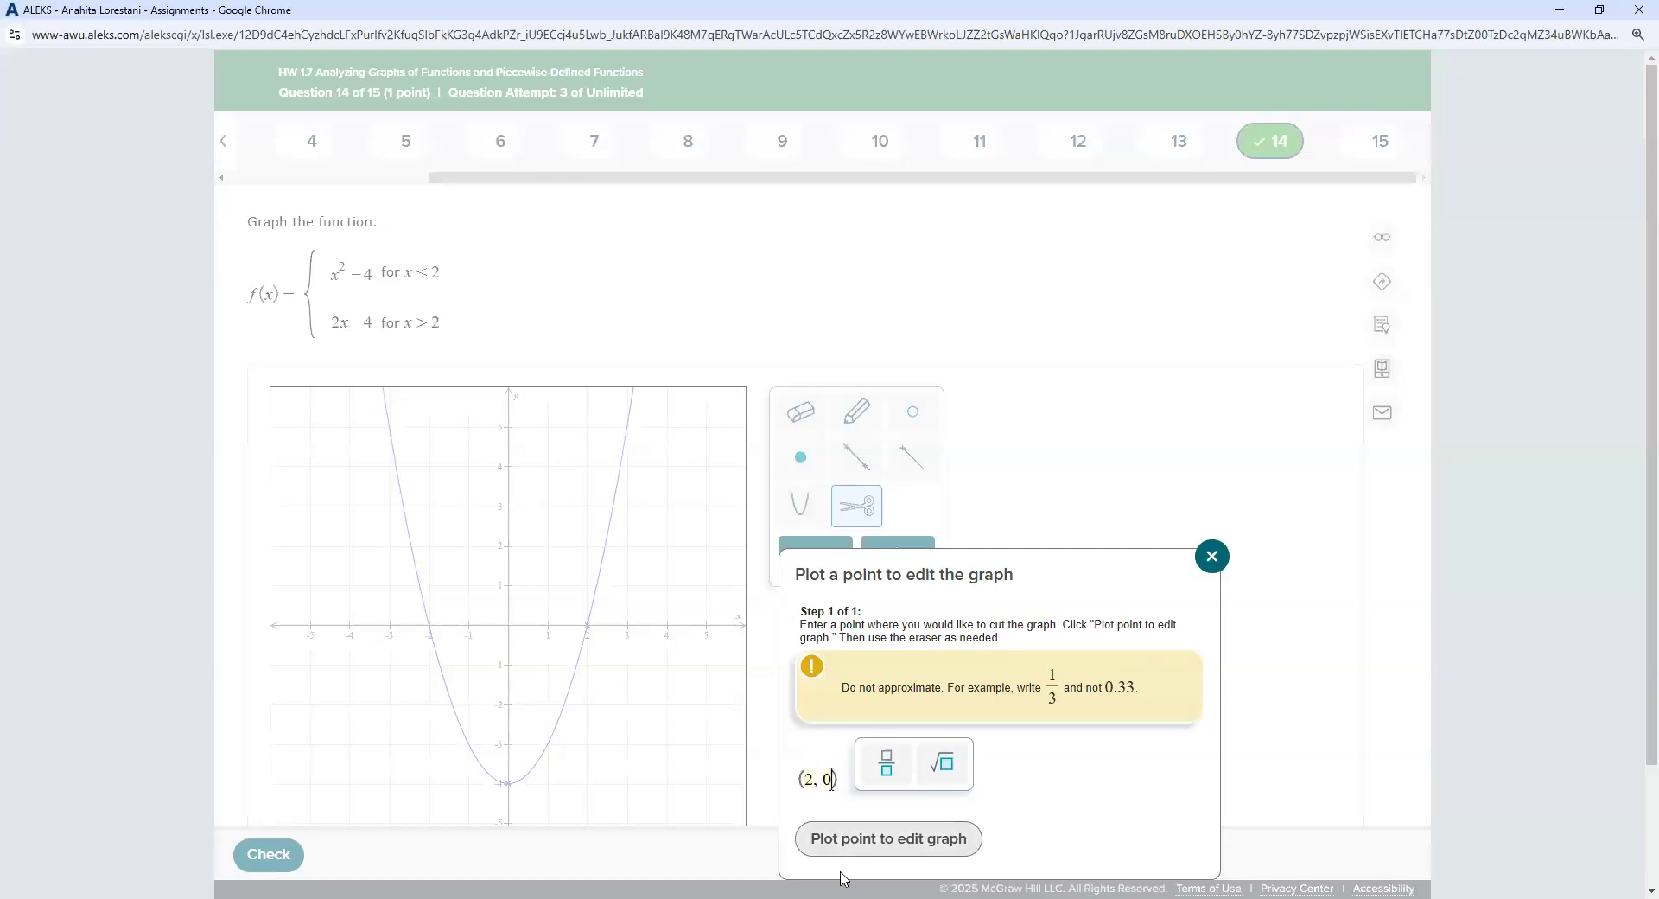
key("Return")
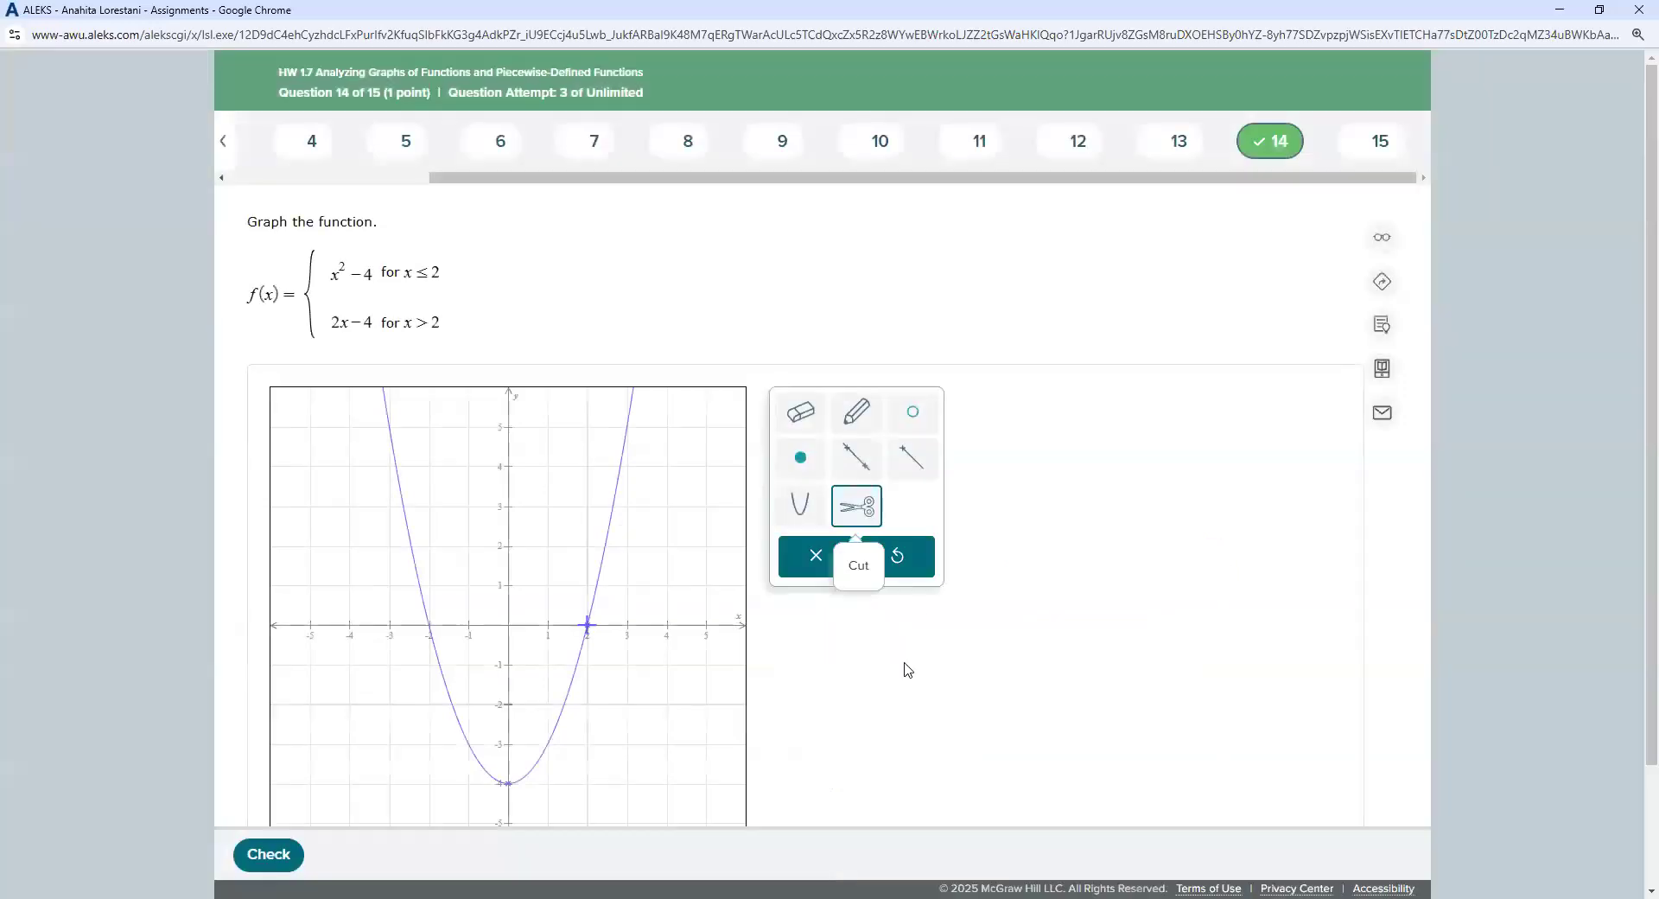
Step: Erase the parabola's branch to the right of x = 2
left_click(800, 412)
left_click(616, 488)
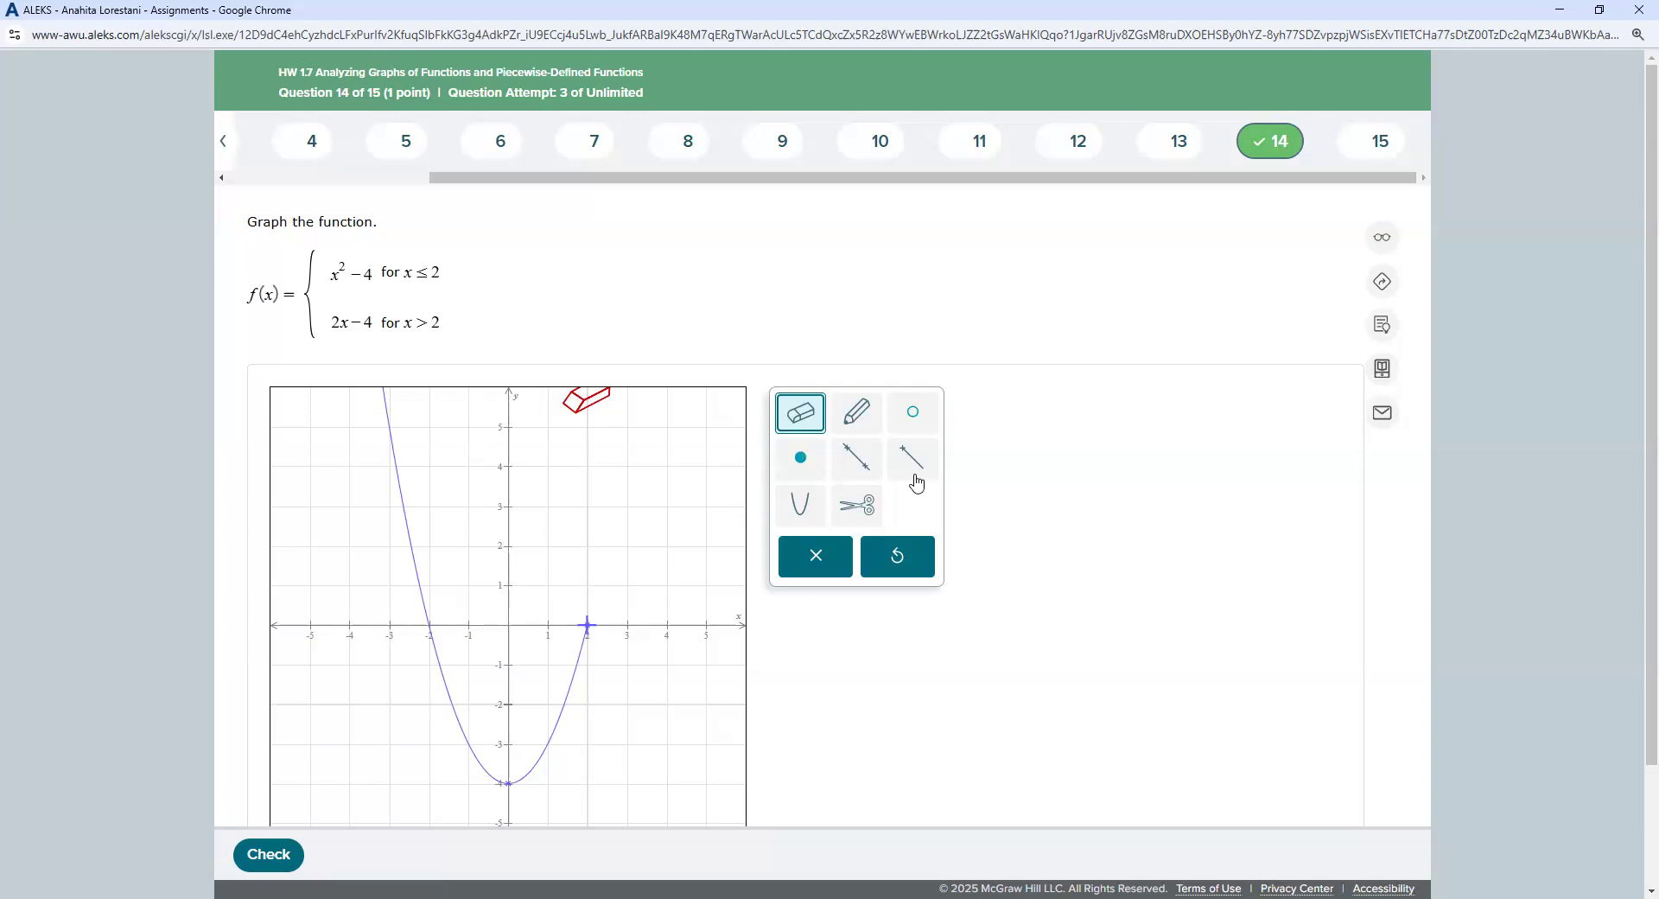
Step: Draw the line y = 2x−4 through (2, 0) and (3, 2)
left_click(855, 466)
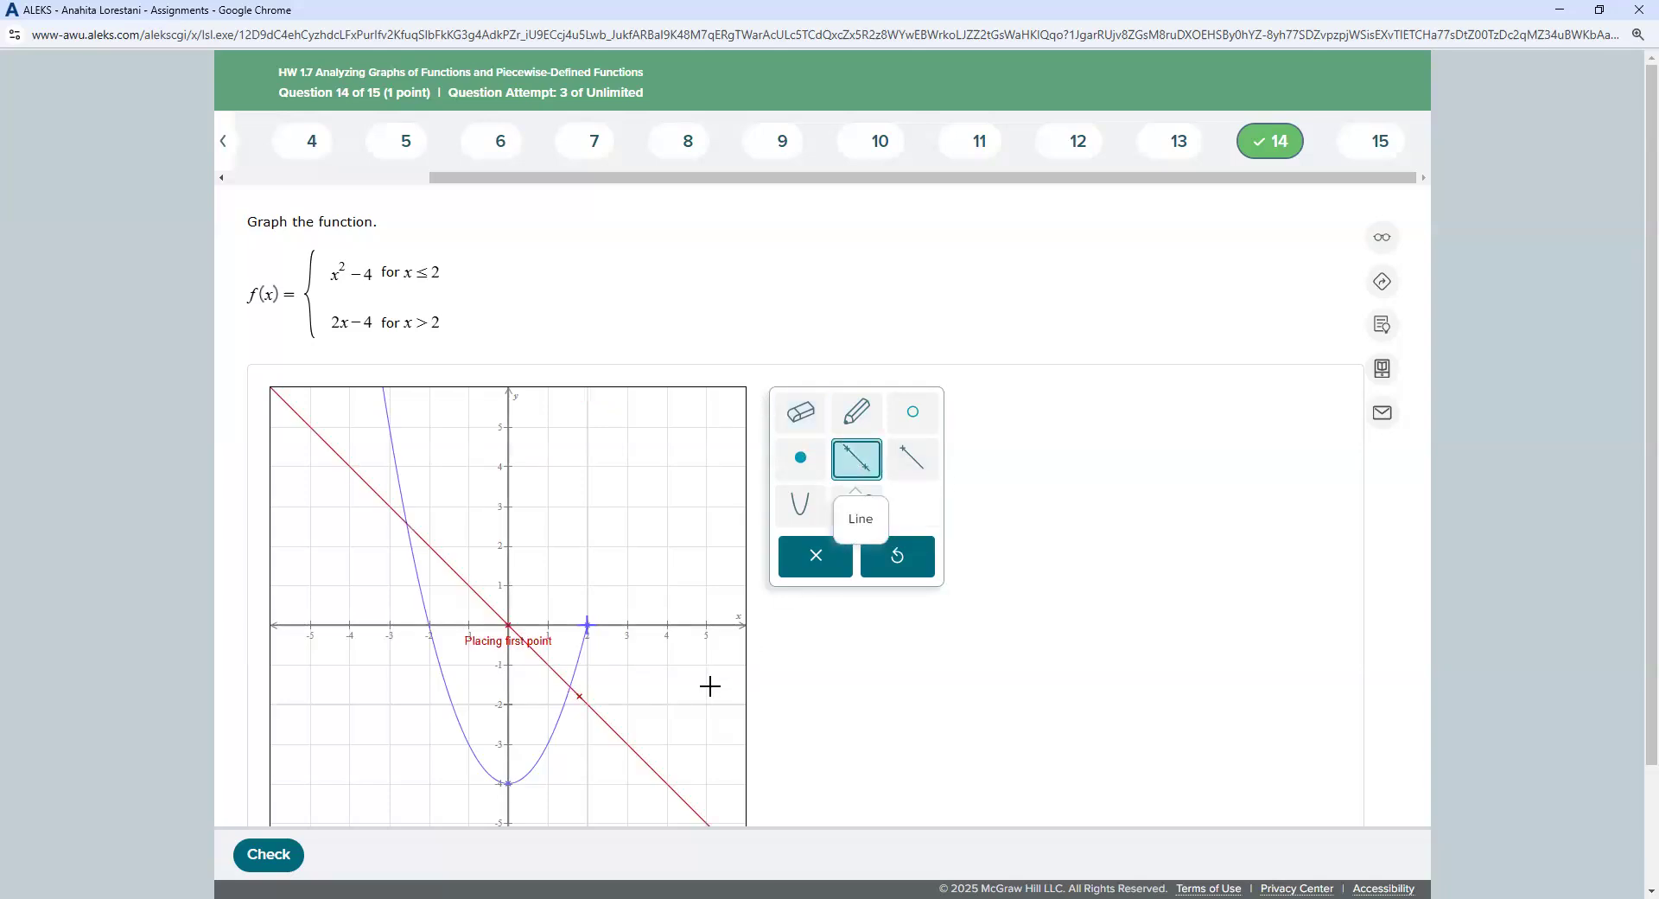
left_click(589, 624)
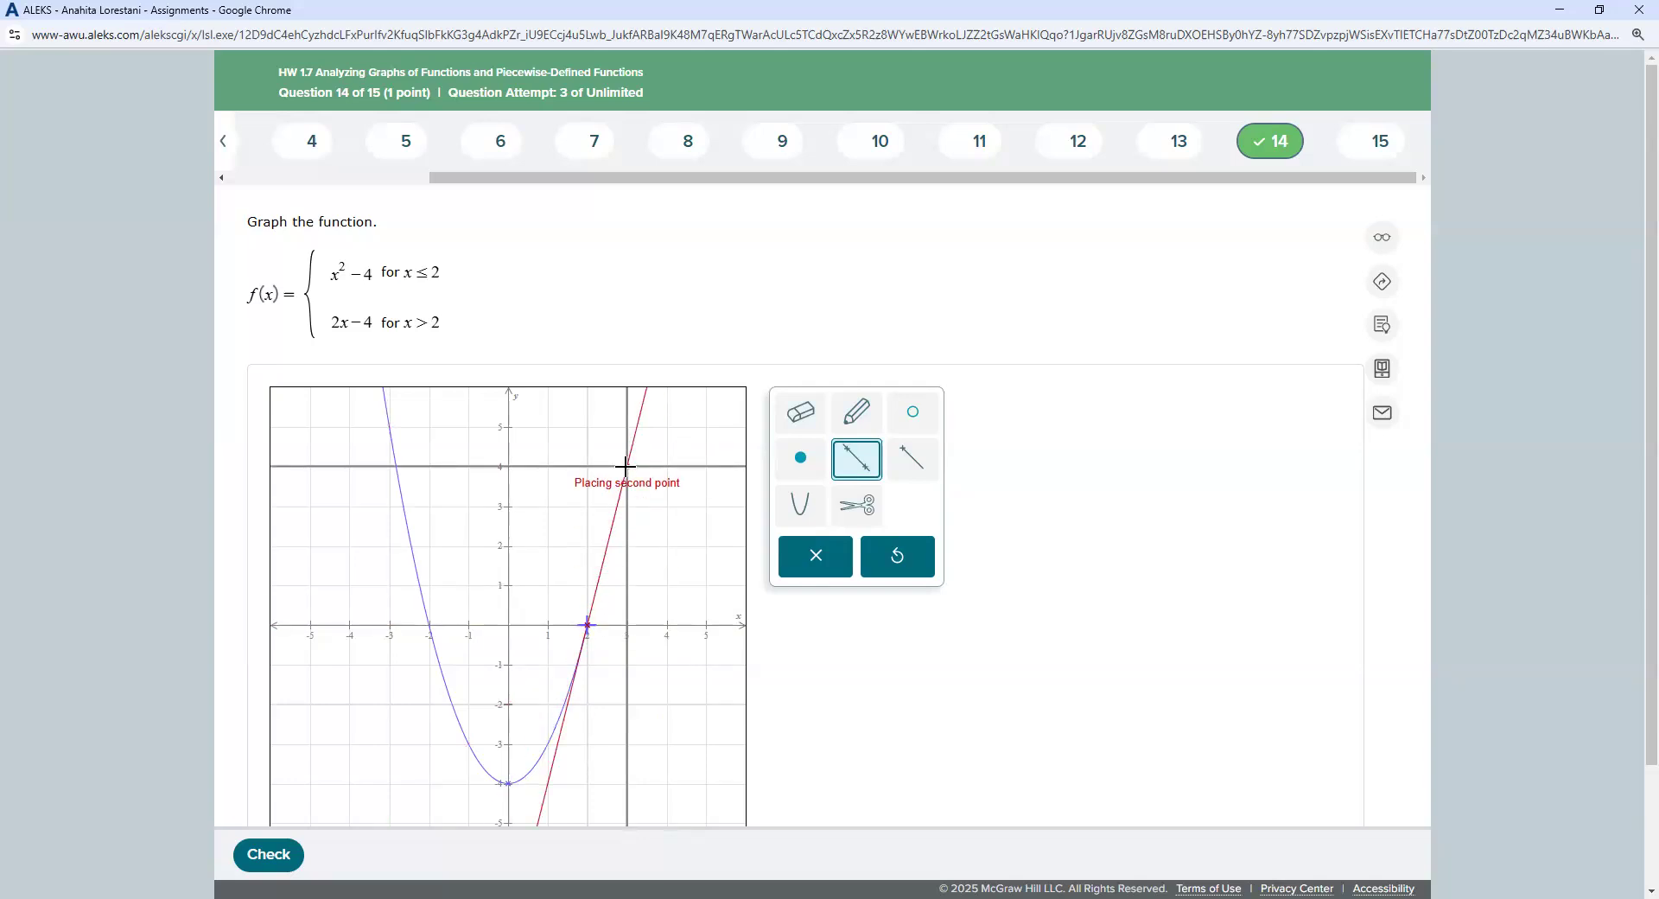
left_click(630, 546)
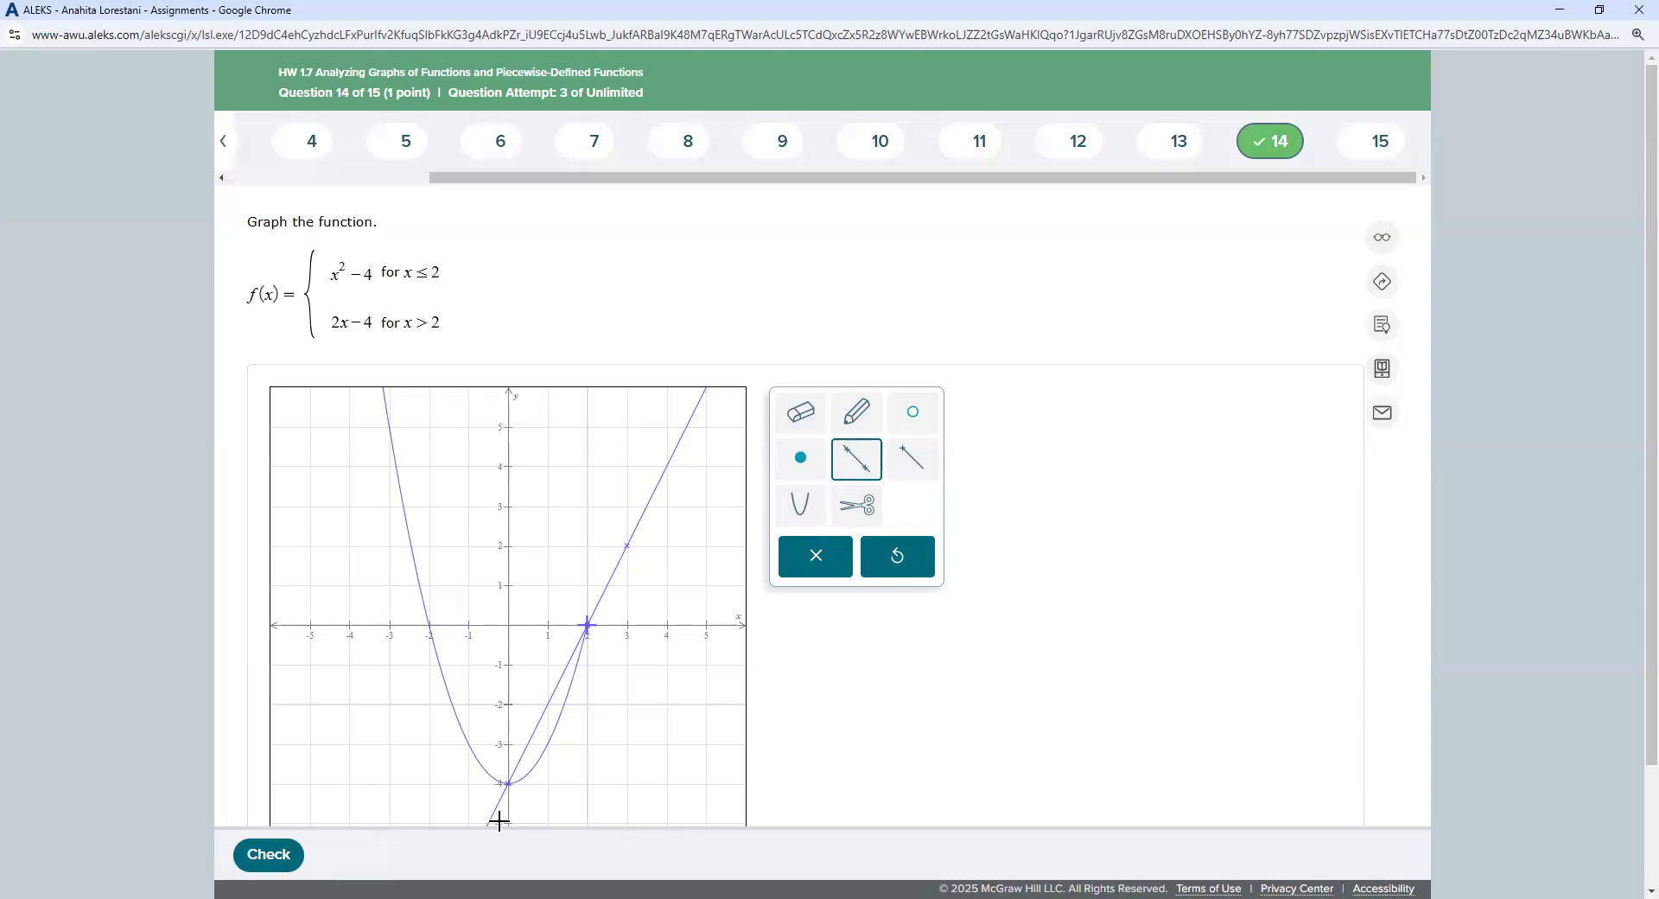
Step: Cut the graph at the point (2, 0)
left_click(879, 507)
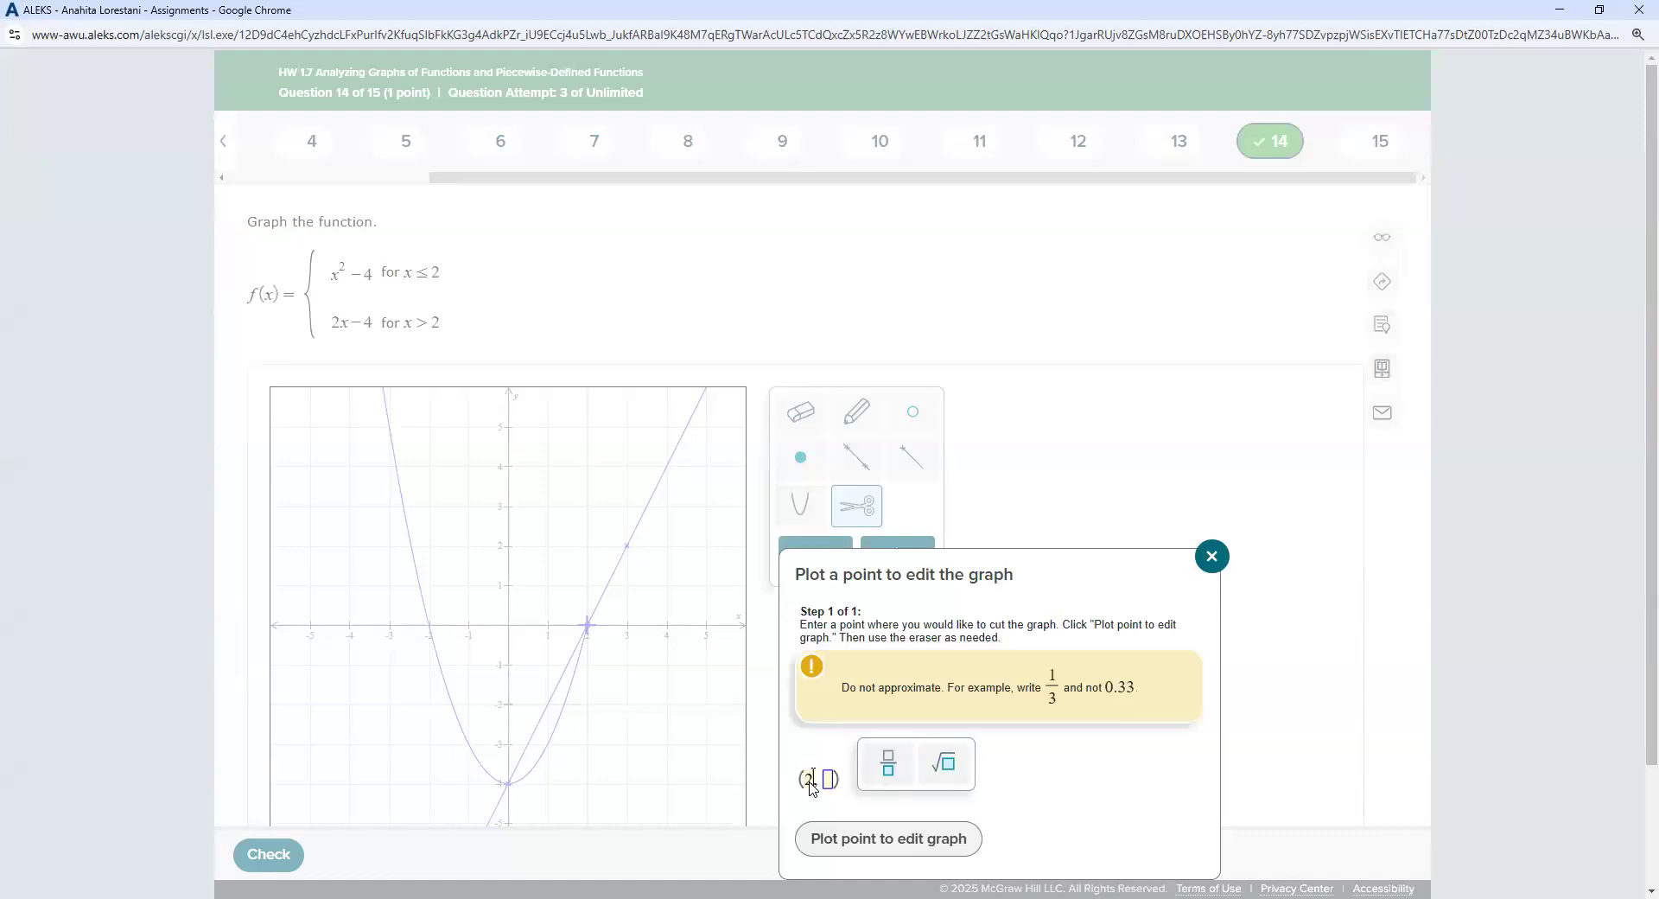
type("2")
left_click(828, 780)
type("0")
left_click(888, 838)
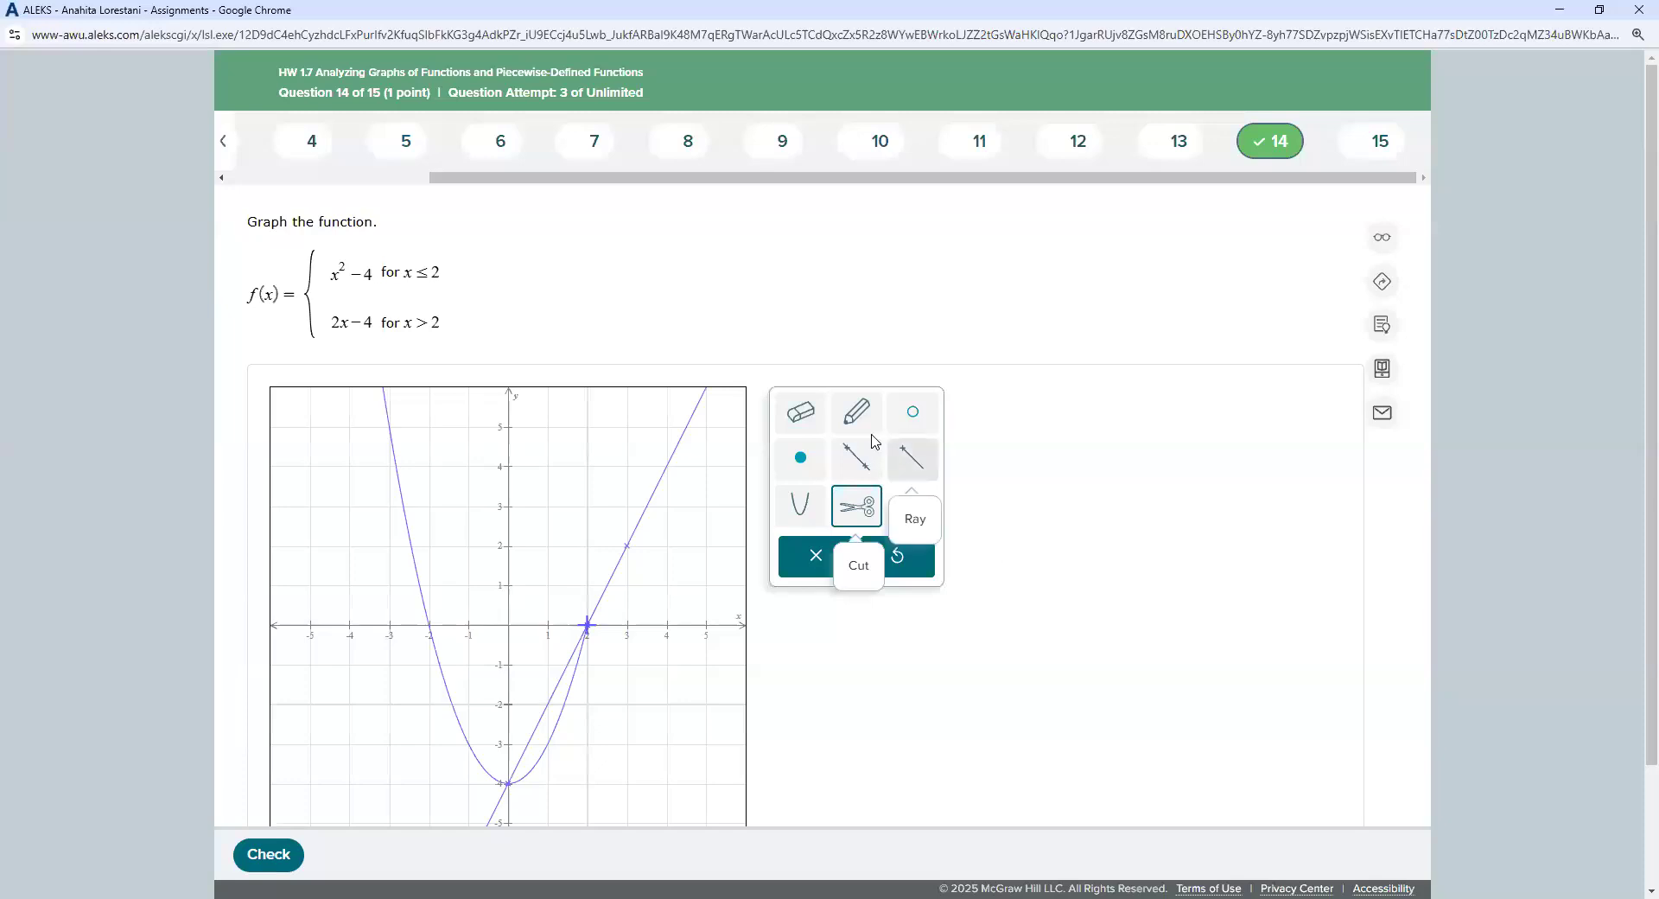
Step: Erase the line's piece left of x = 2 and submit the graph for checking
left_click(800, 412)
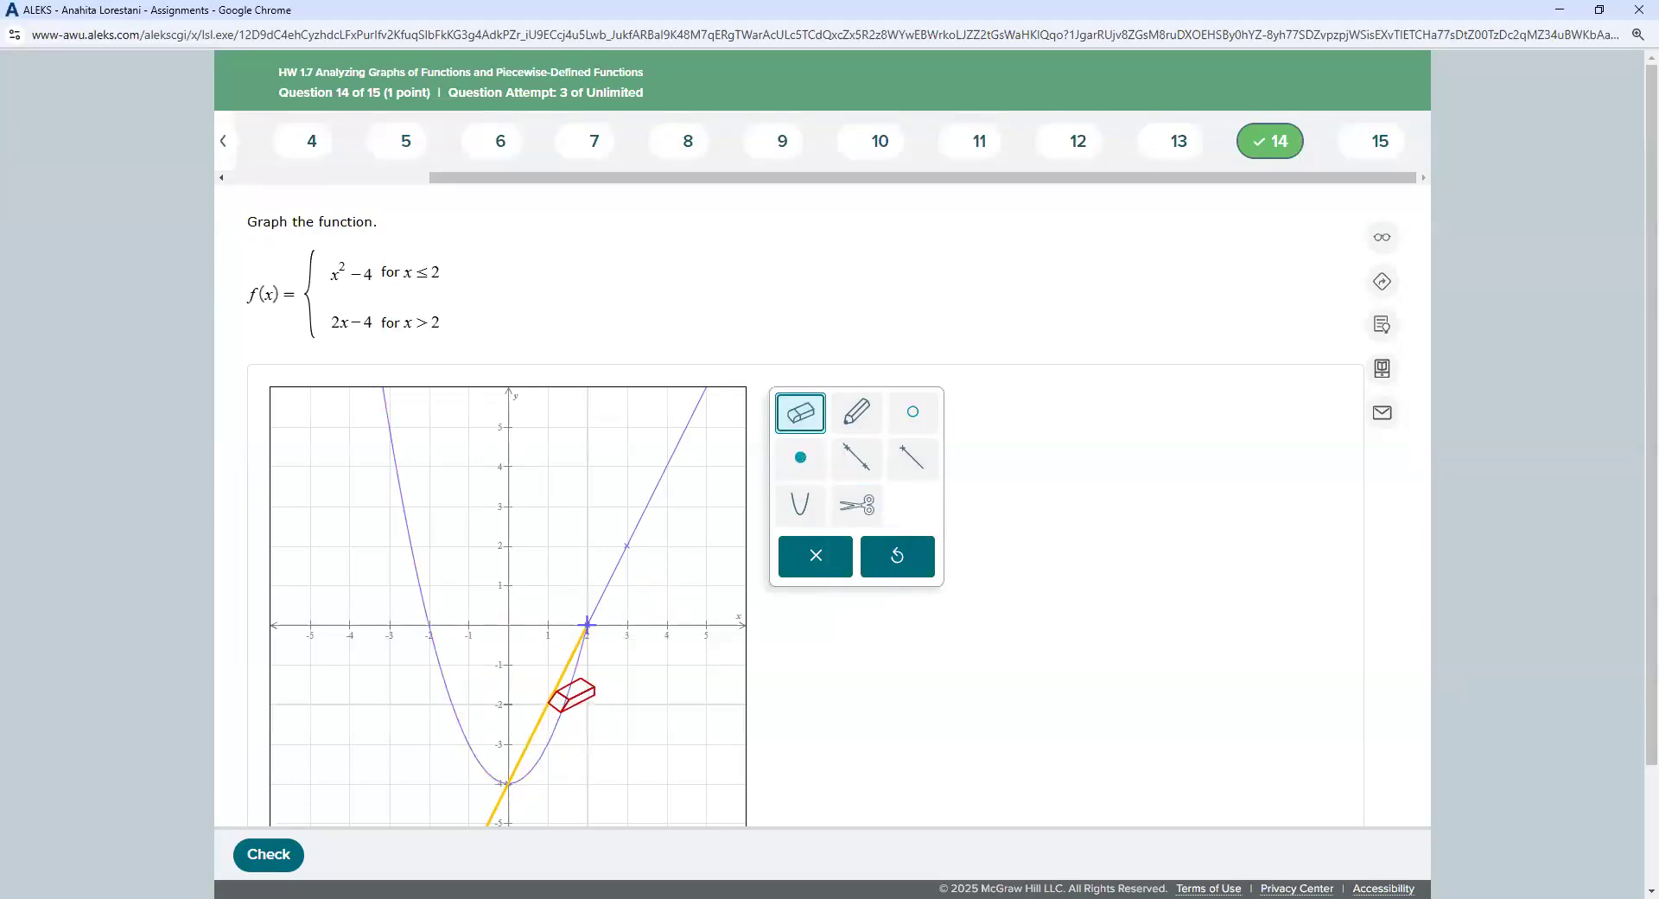
left_click(557, 695)
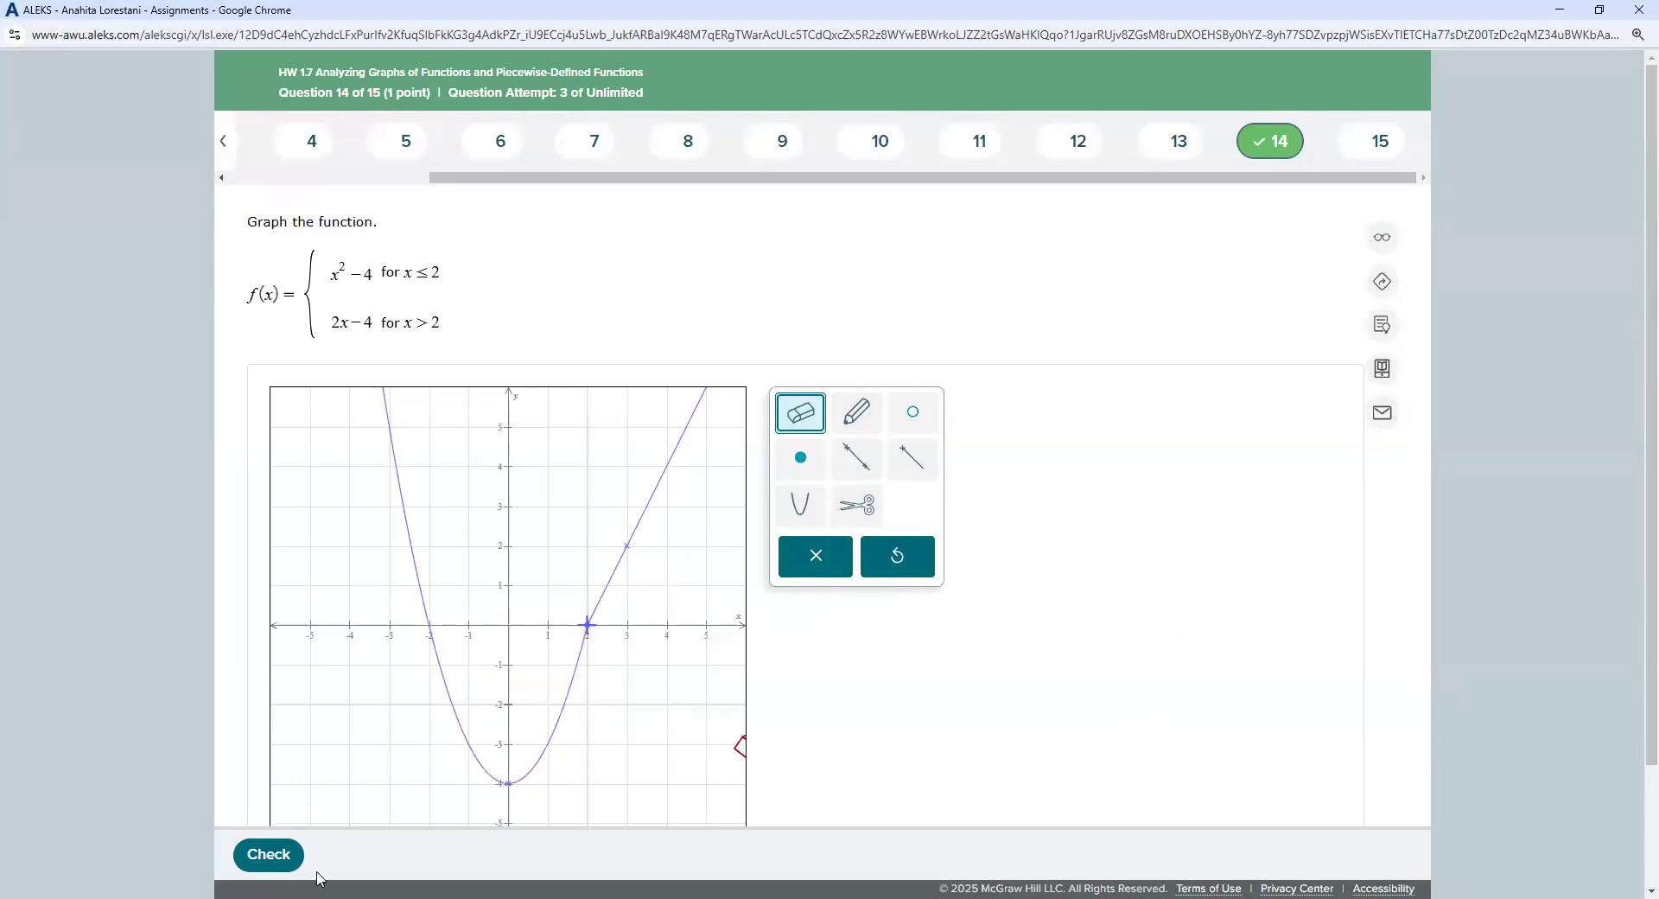
left_click(273, 857)
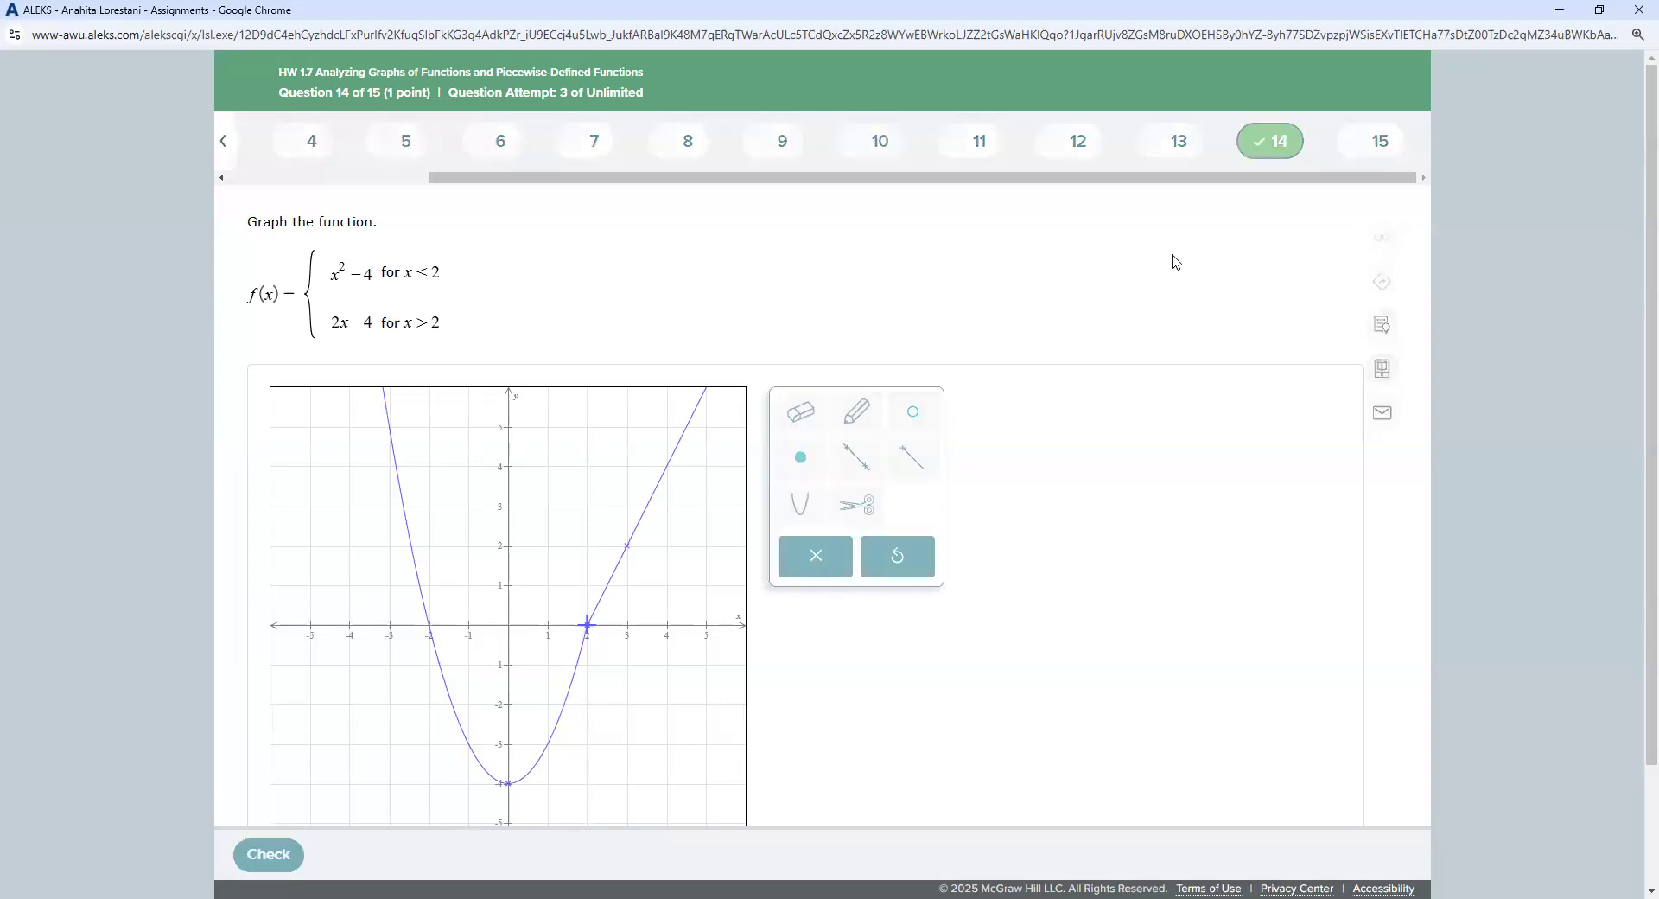
Step: Scroll down and back up to review question 14's correct mark
scroll(950, 235, "down", 2)
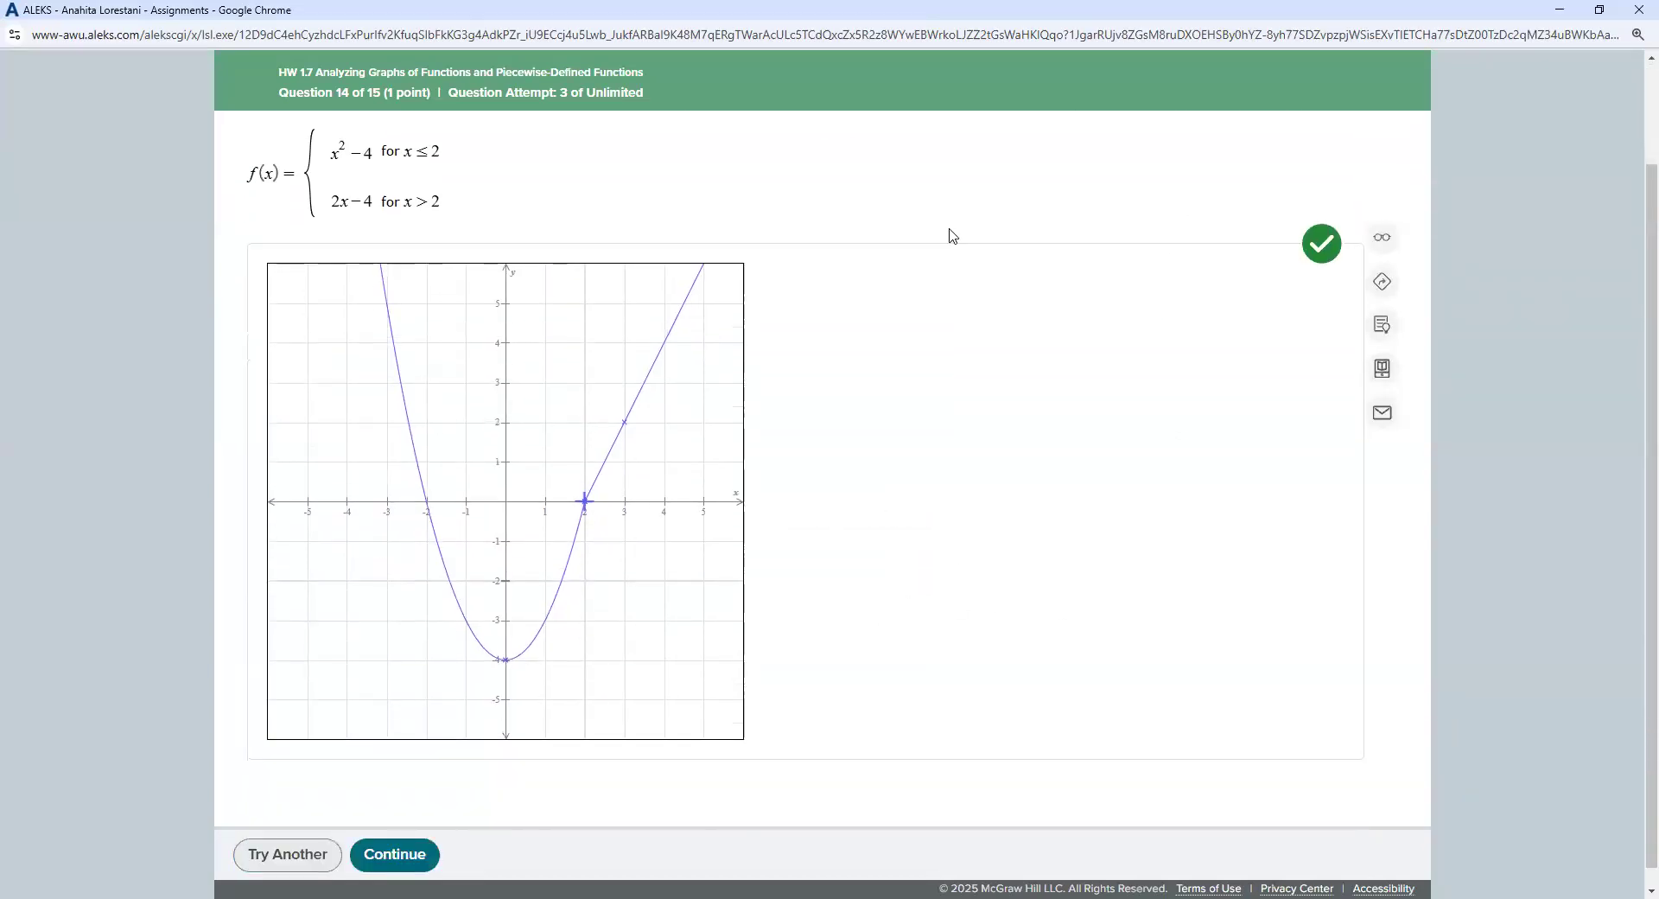
scroll(1062, 389, "up", 2)
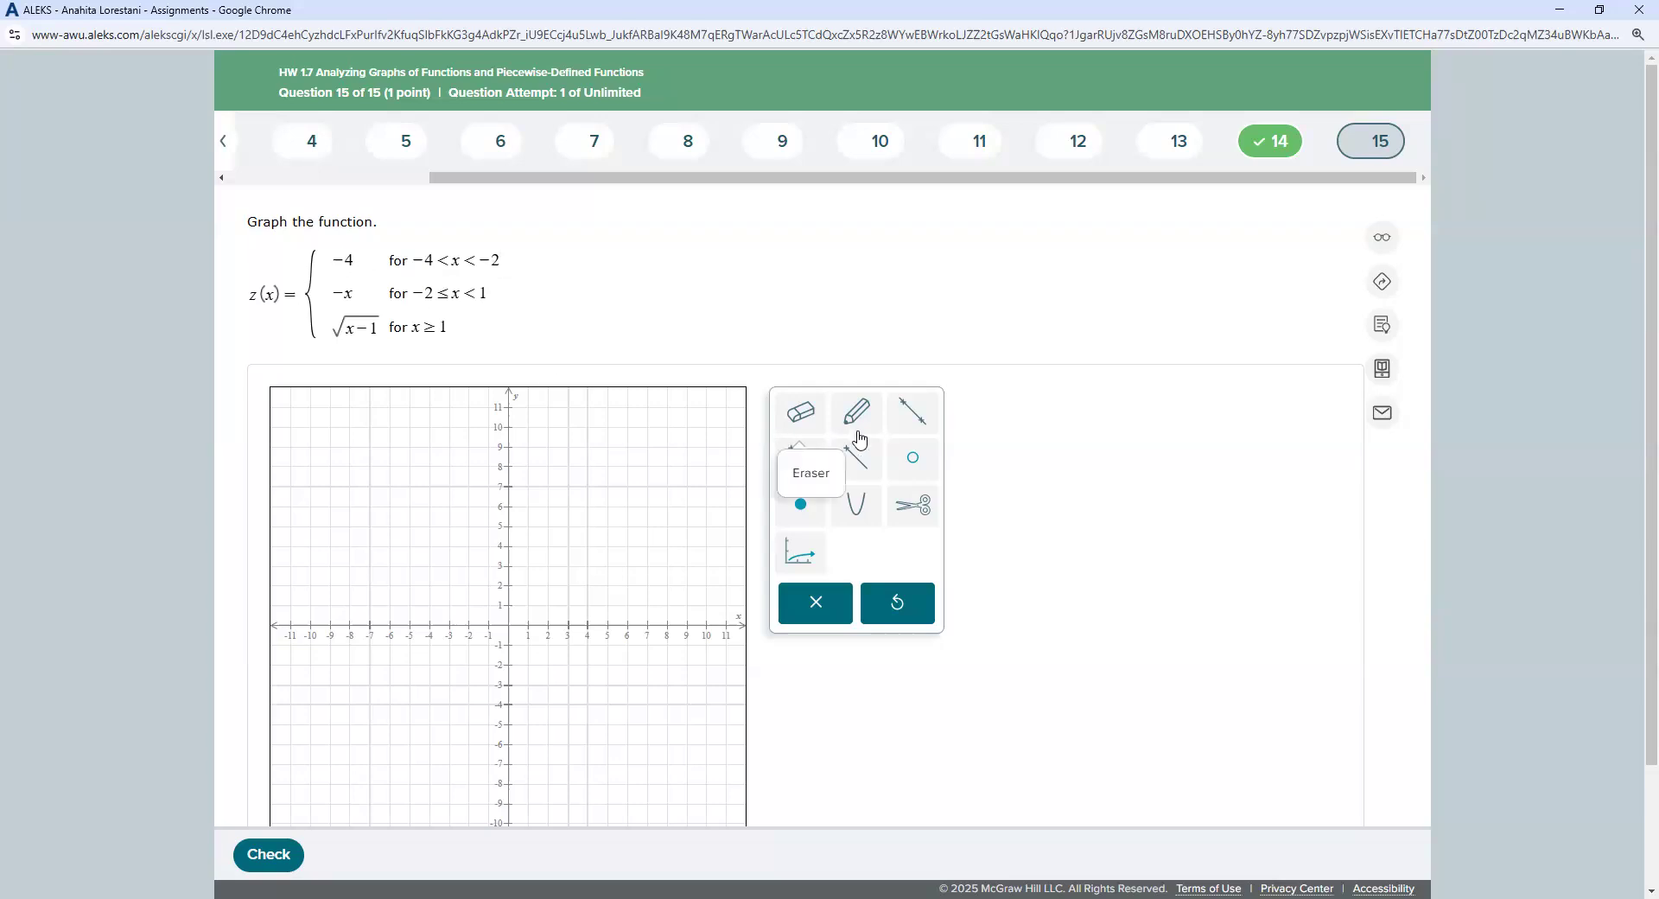
Step: Draw the horizontal line y = −4 through (−4, −4) and (−2, −4)
left_click(911, 413)
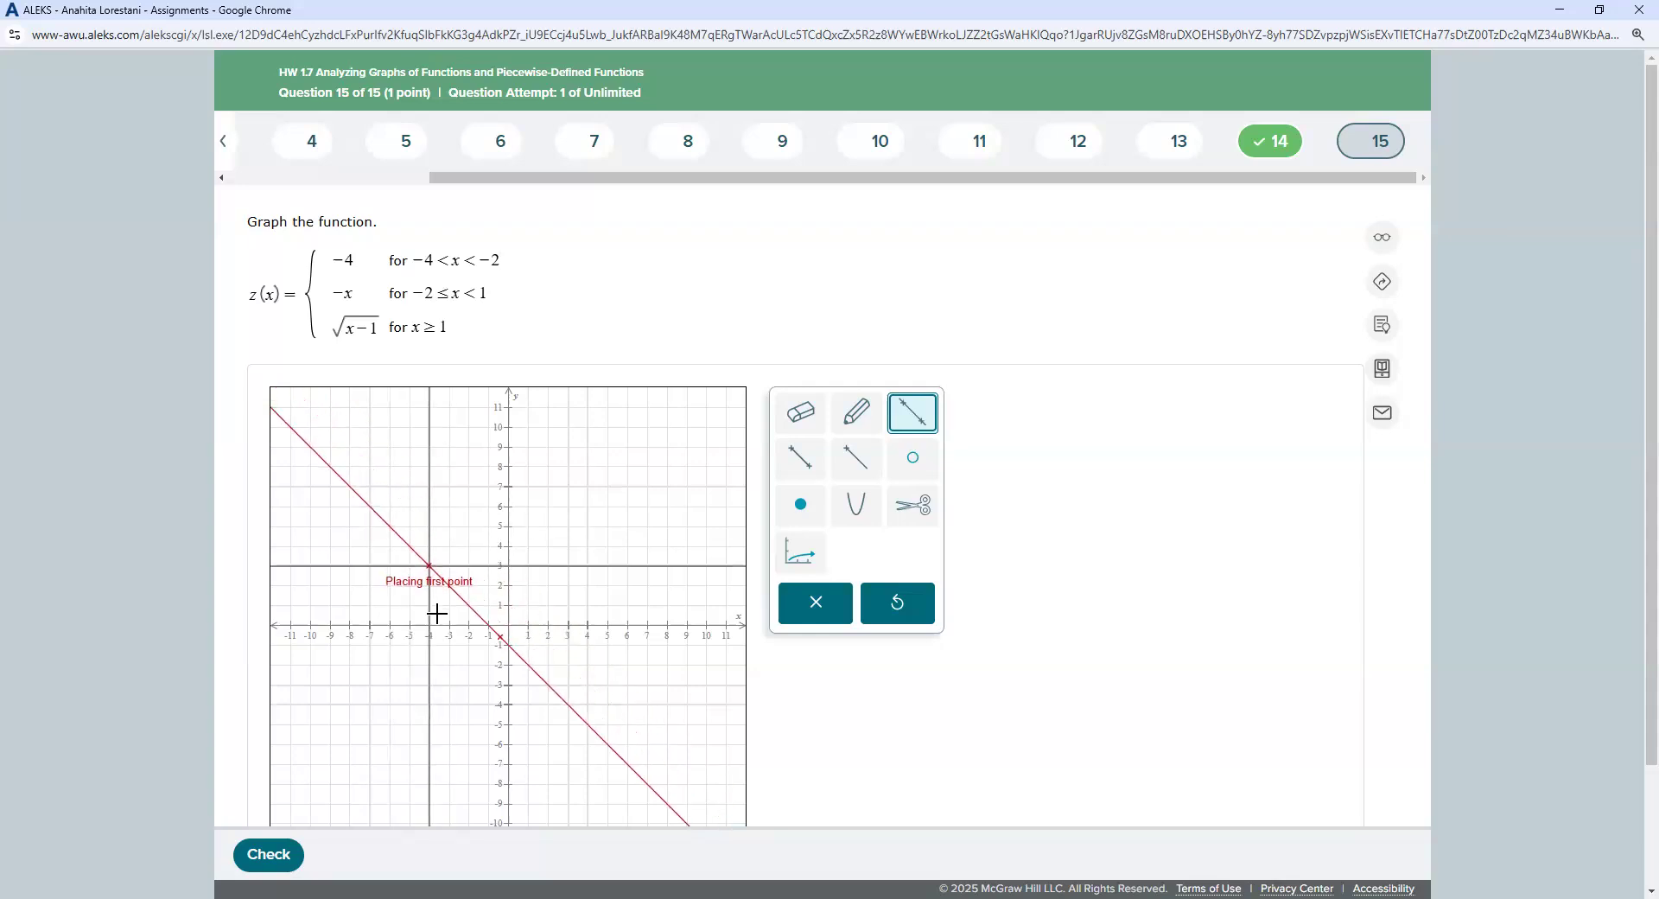
left_click(429, 702)
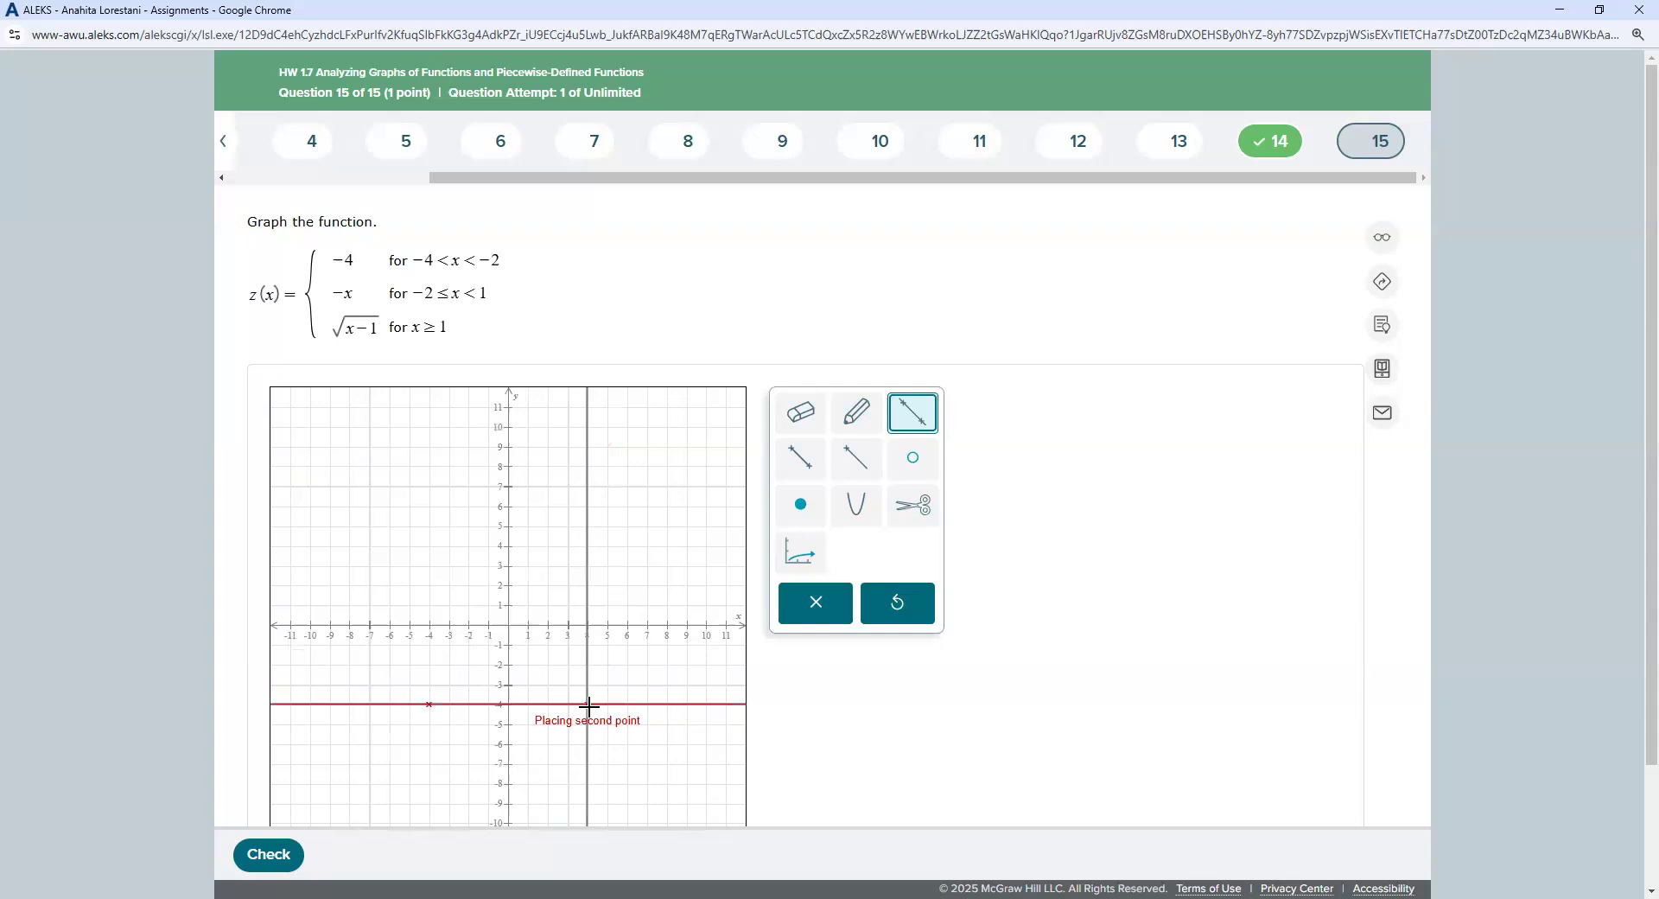
left_click(467, 703)
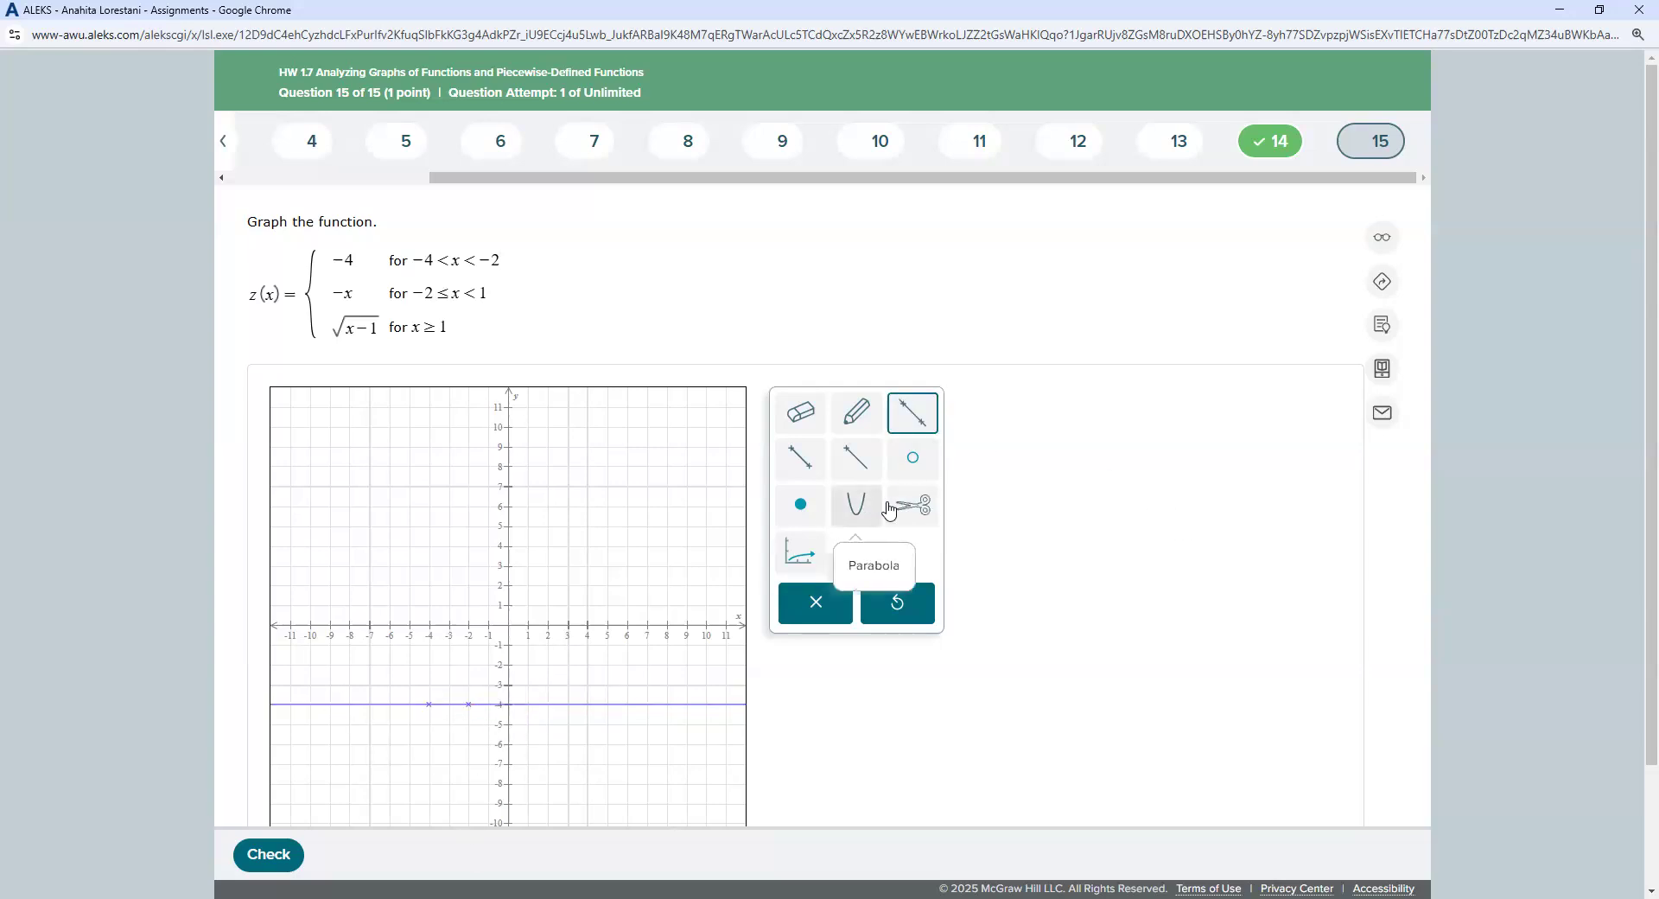
left_click(929, 516)
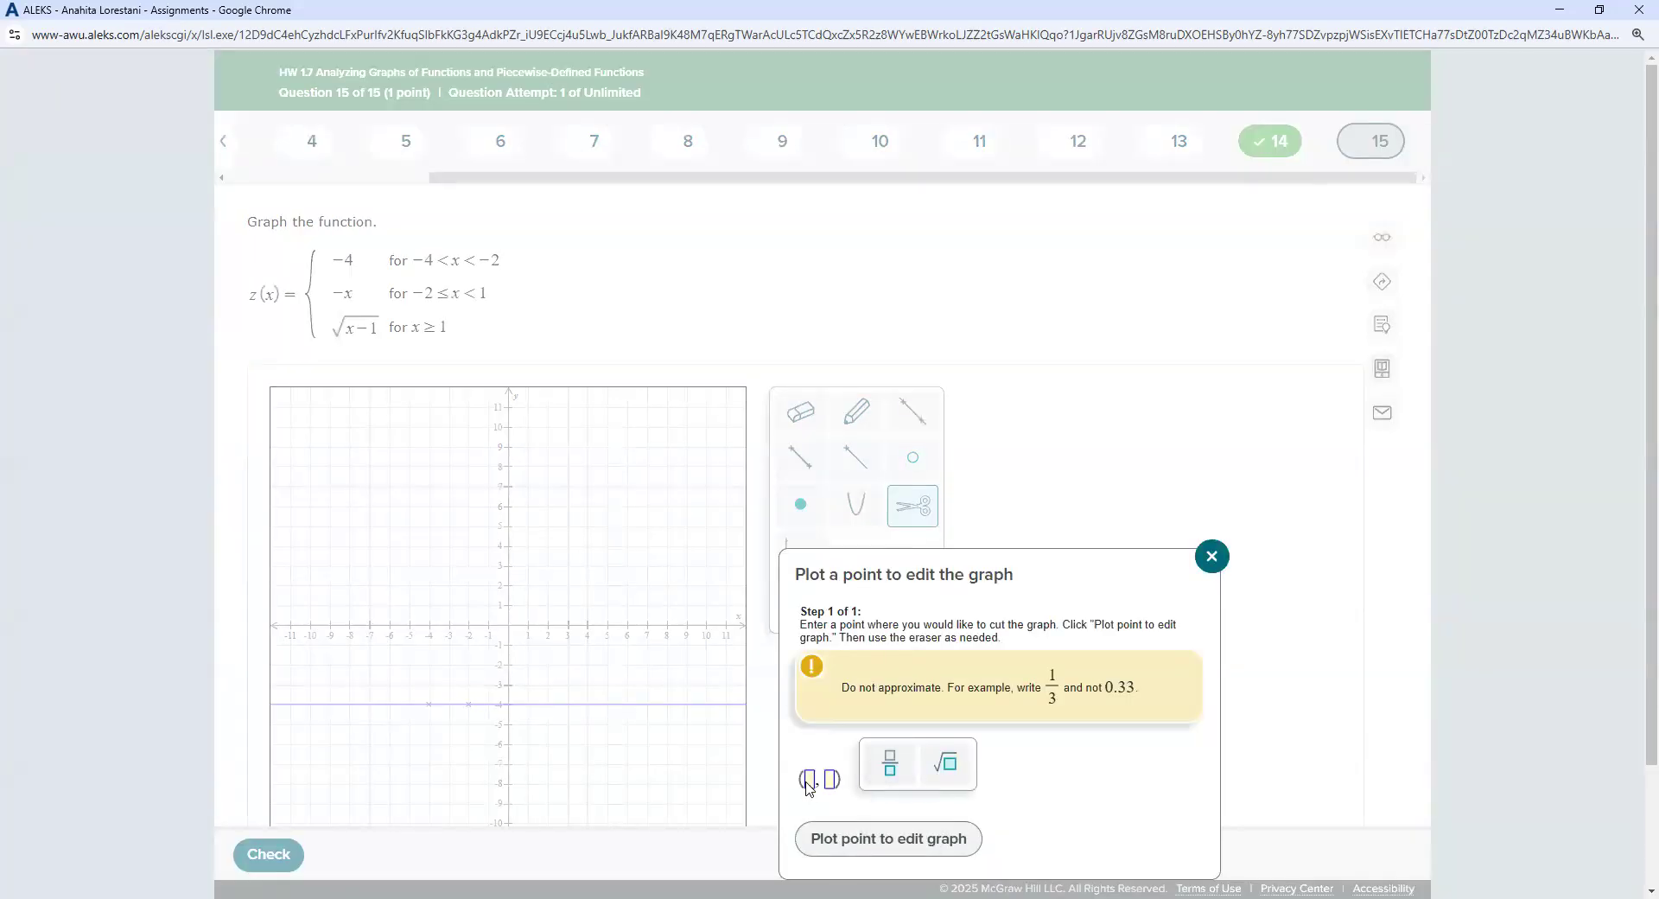
Step: Cut the y = −4 line at (−4, −4) and erase the part left of it
left_click(805, 779)
type("-4")
key("Tab")
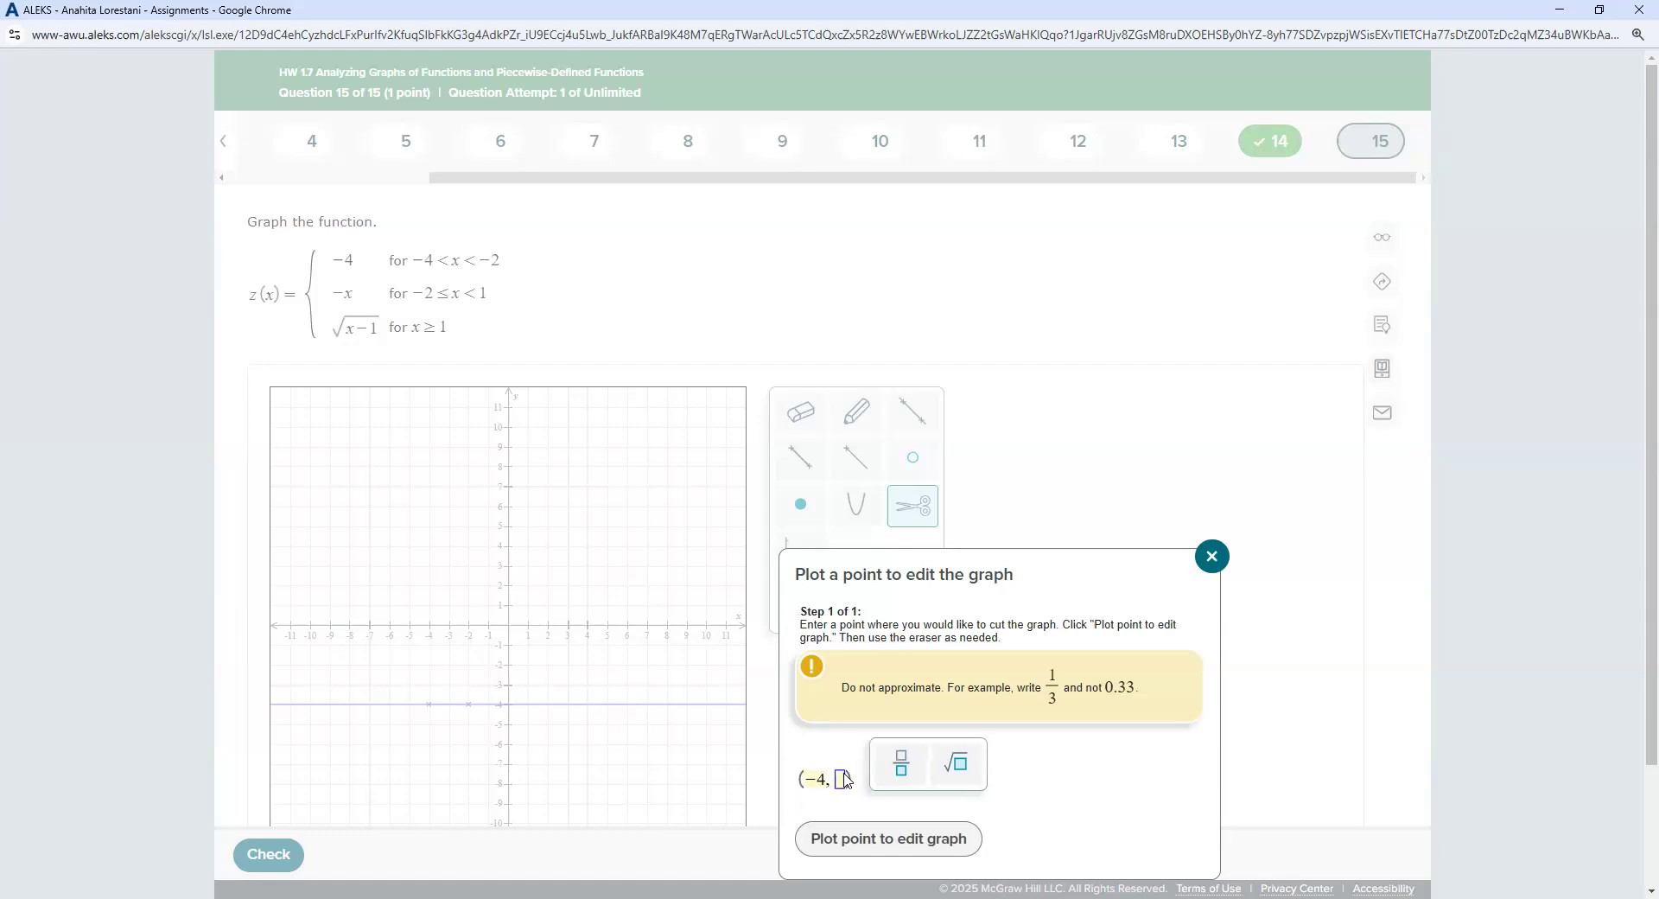
type("-4")
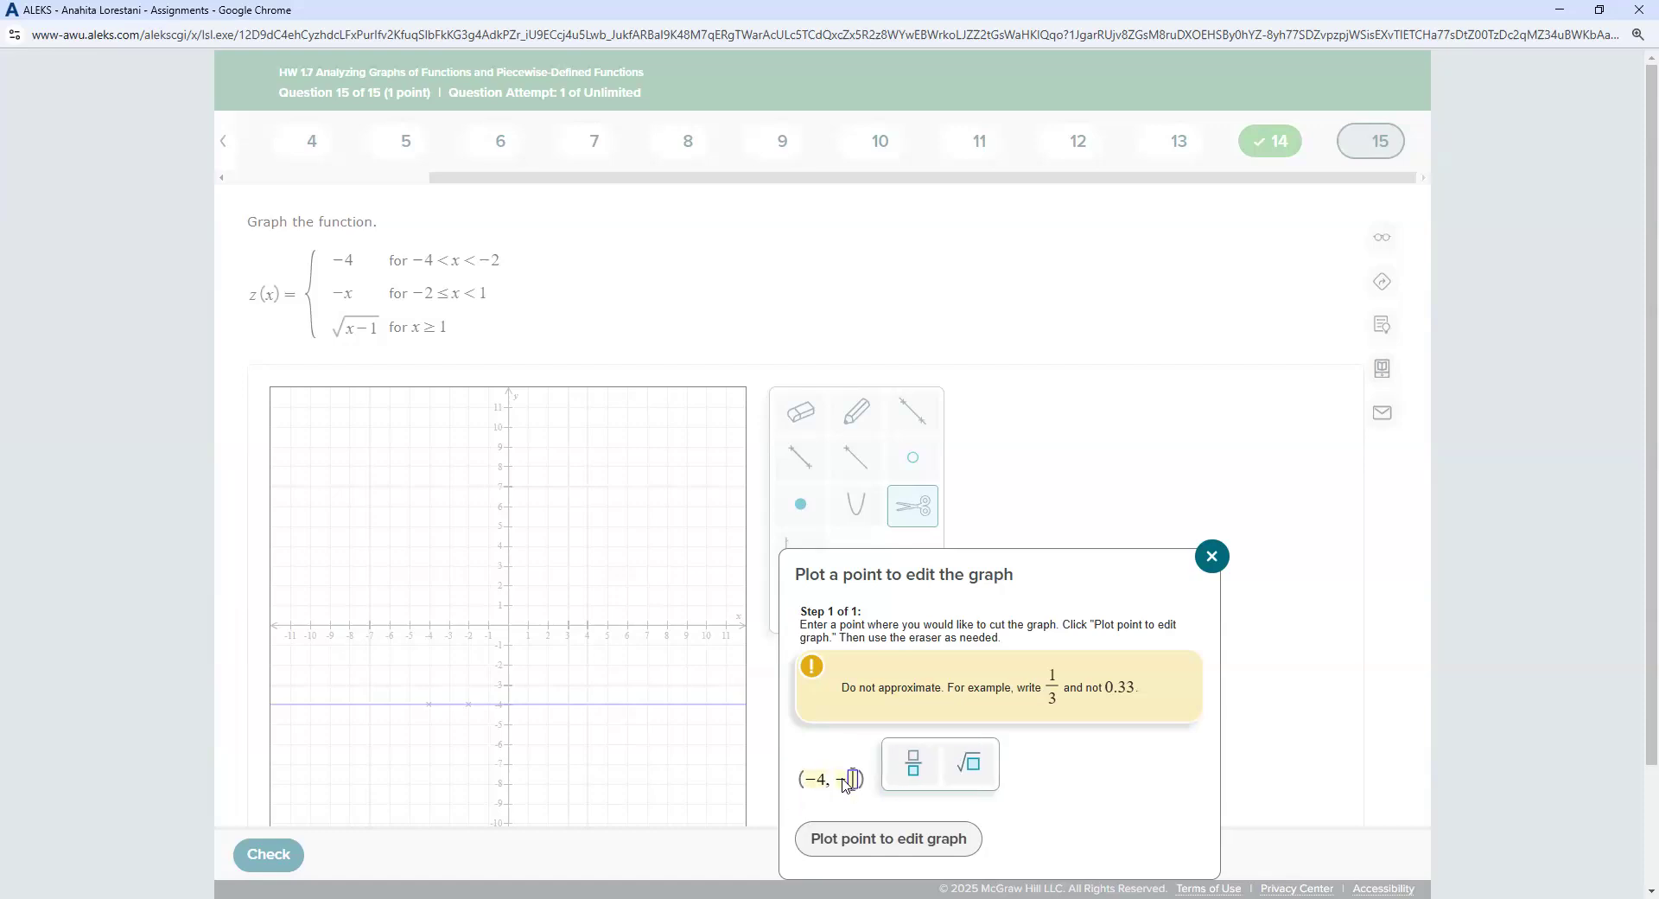
left_click(872, 836)
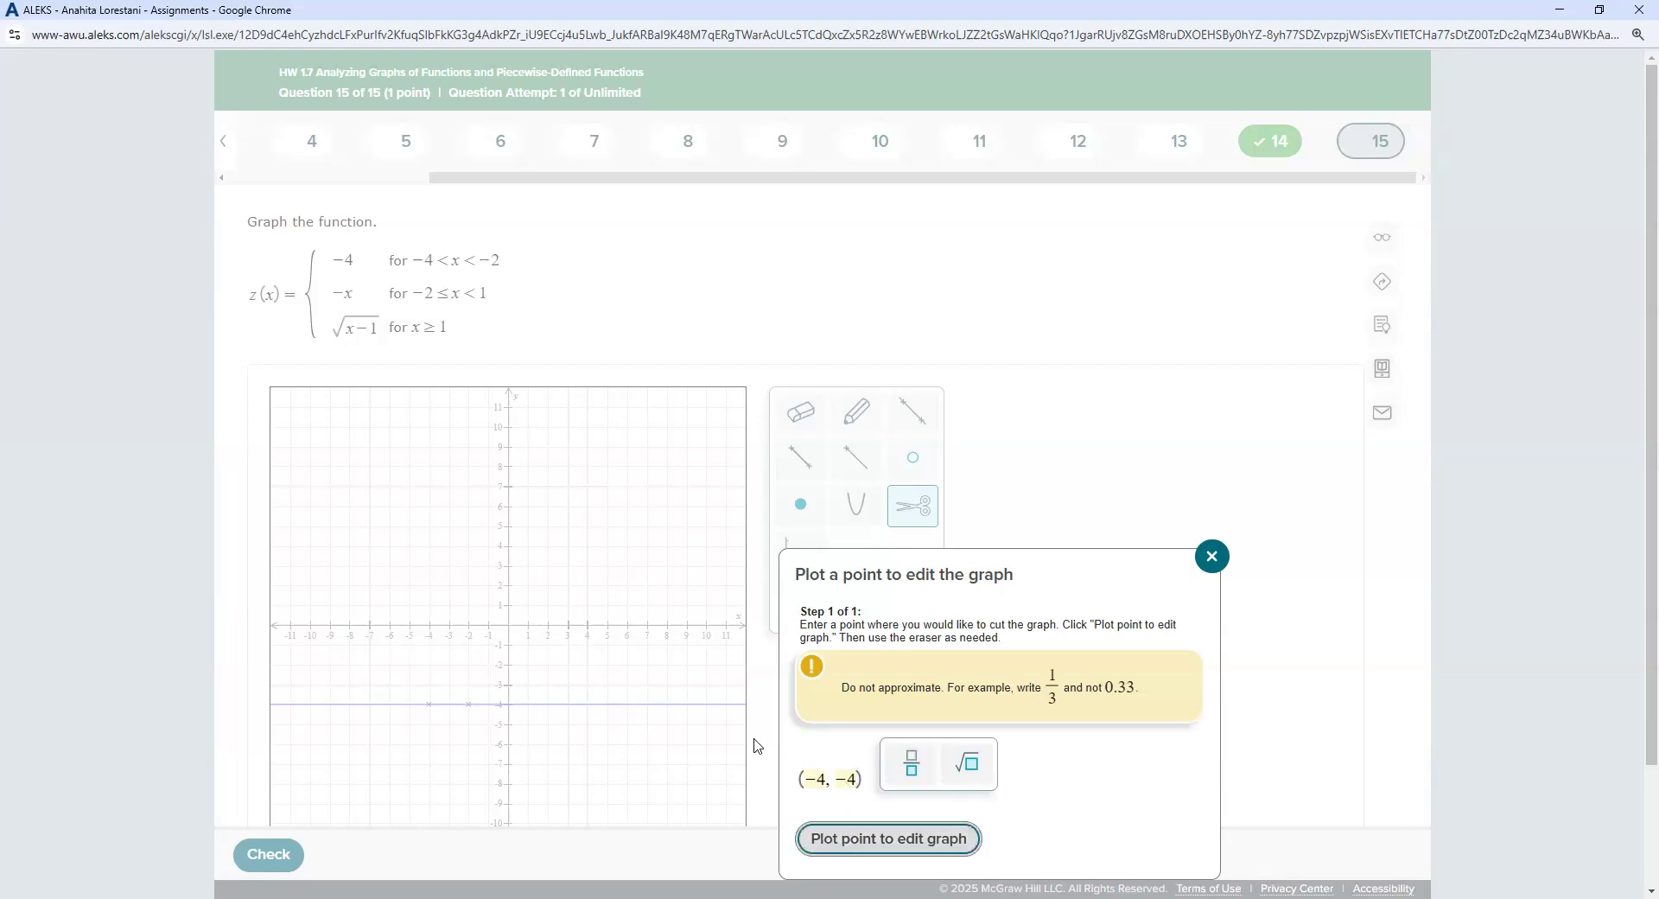
left_click(812, 416)
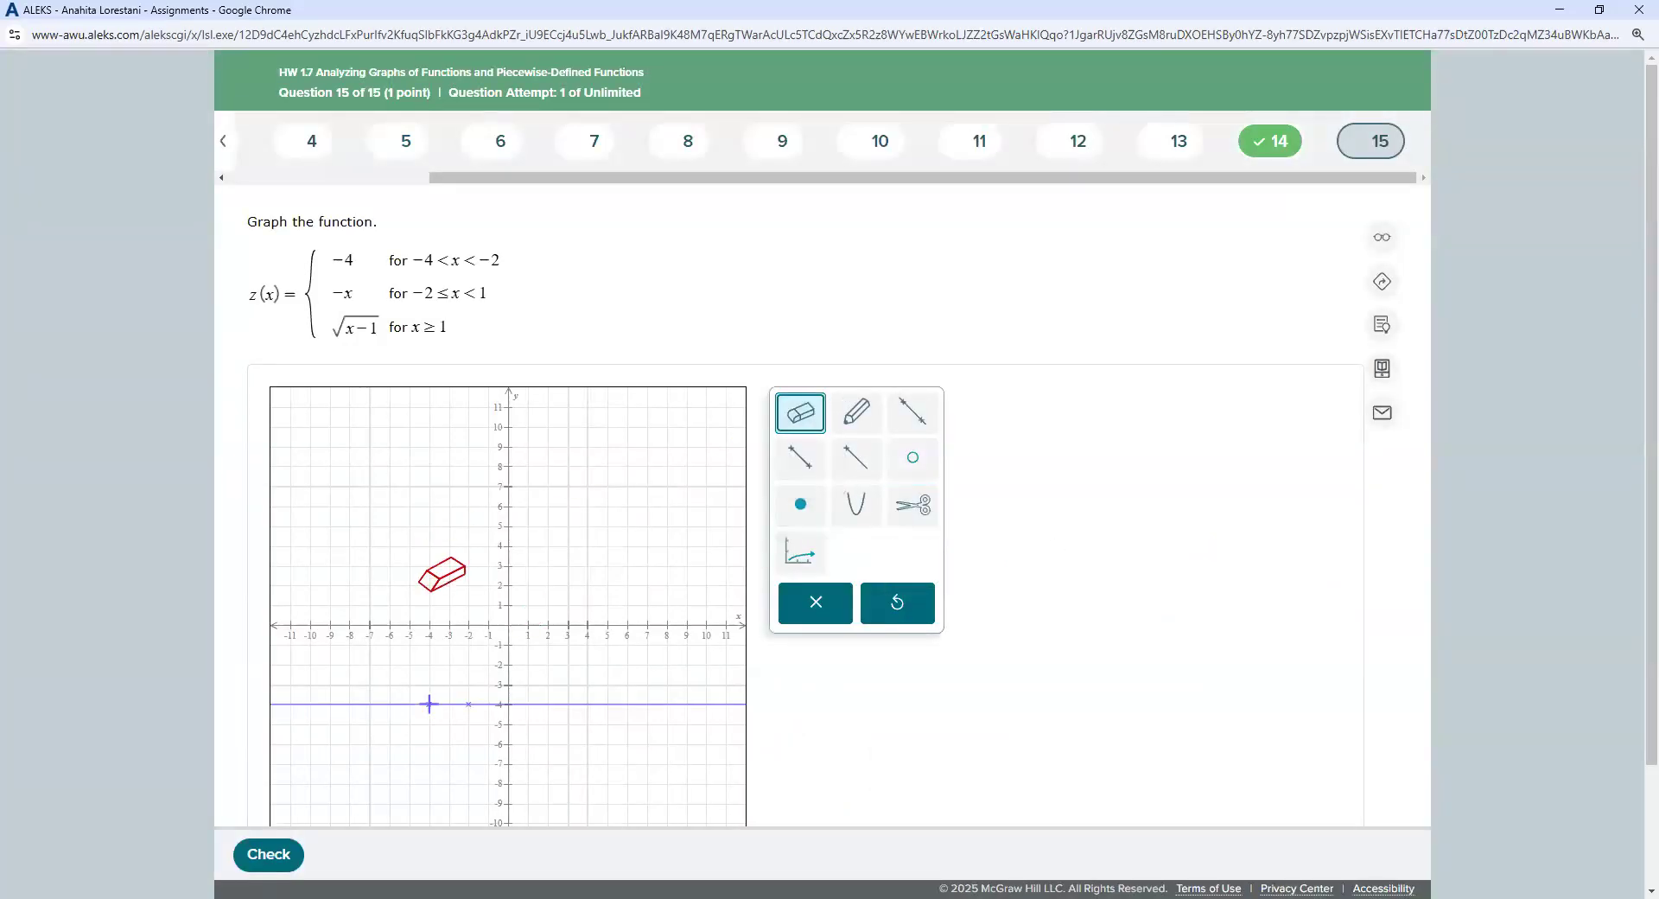
left_click(397, 704)
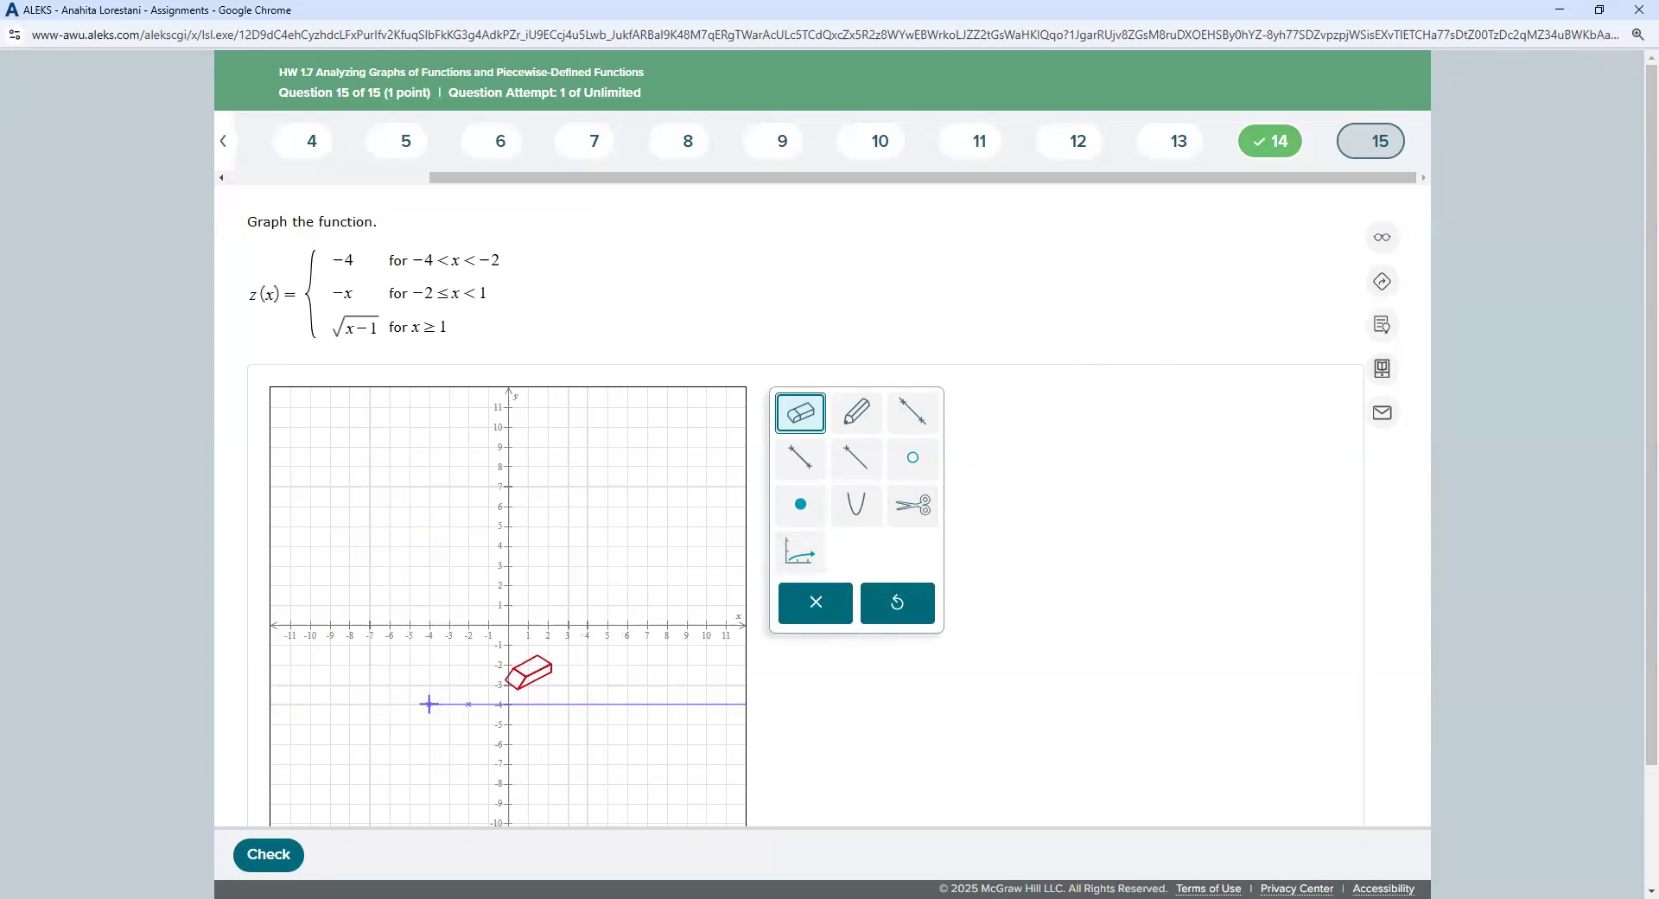
Step: Cut the line a second time at (−2, −4)
left_click(916, 511)
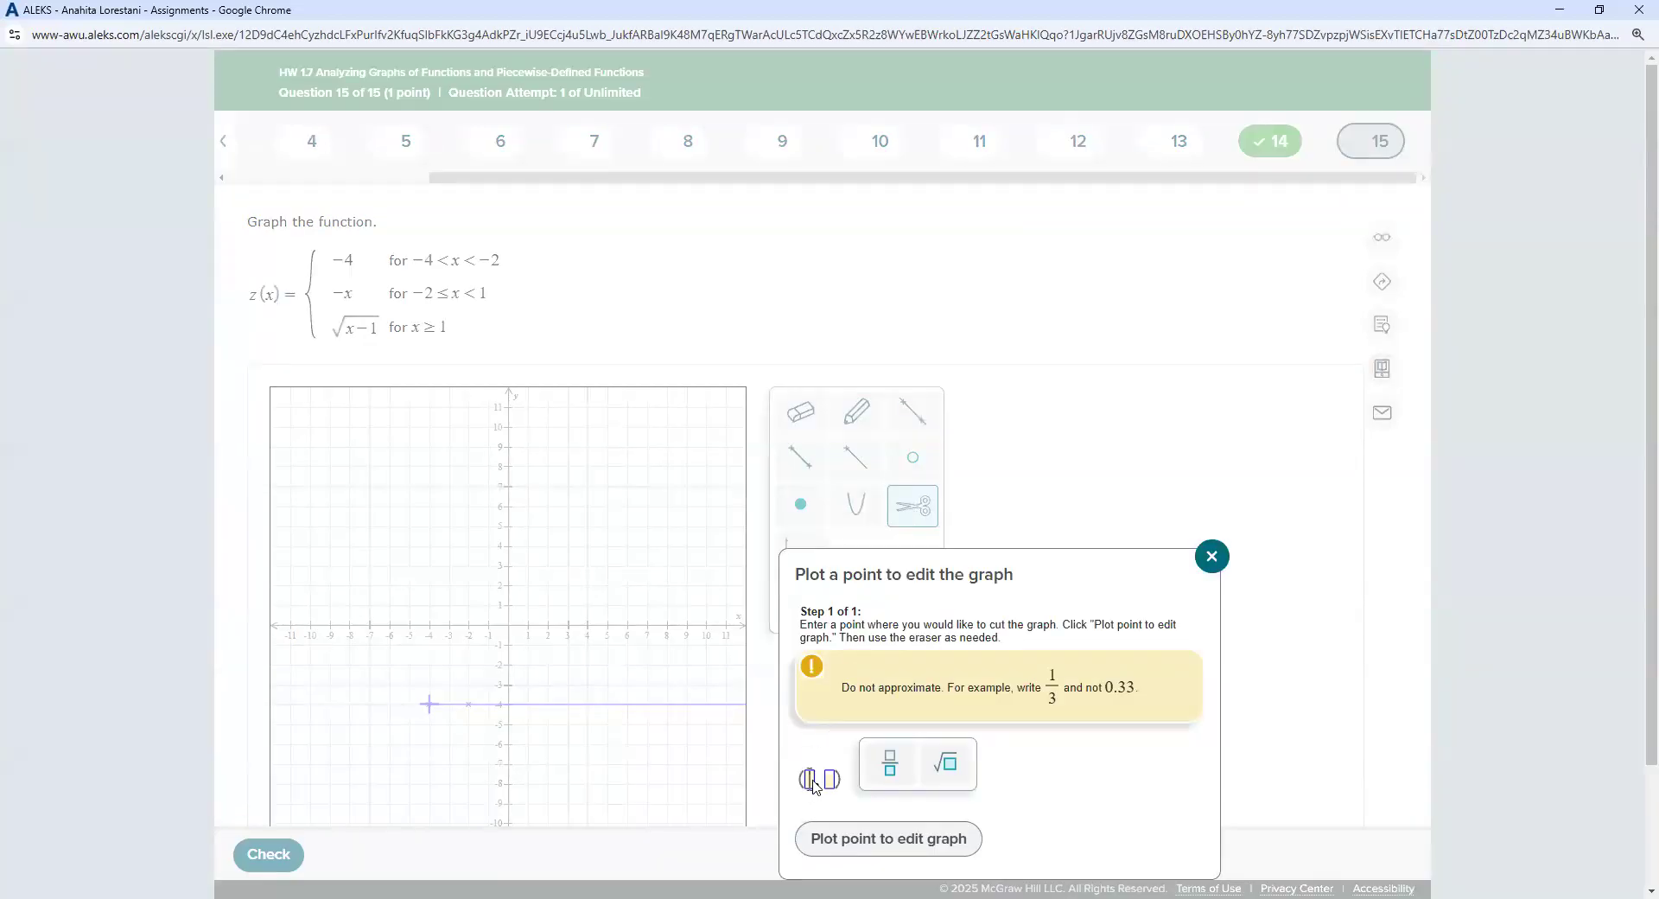
type("-2")
left_click(840, 781)
type("-4")
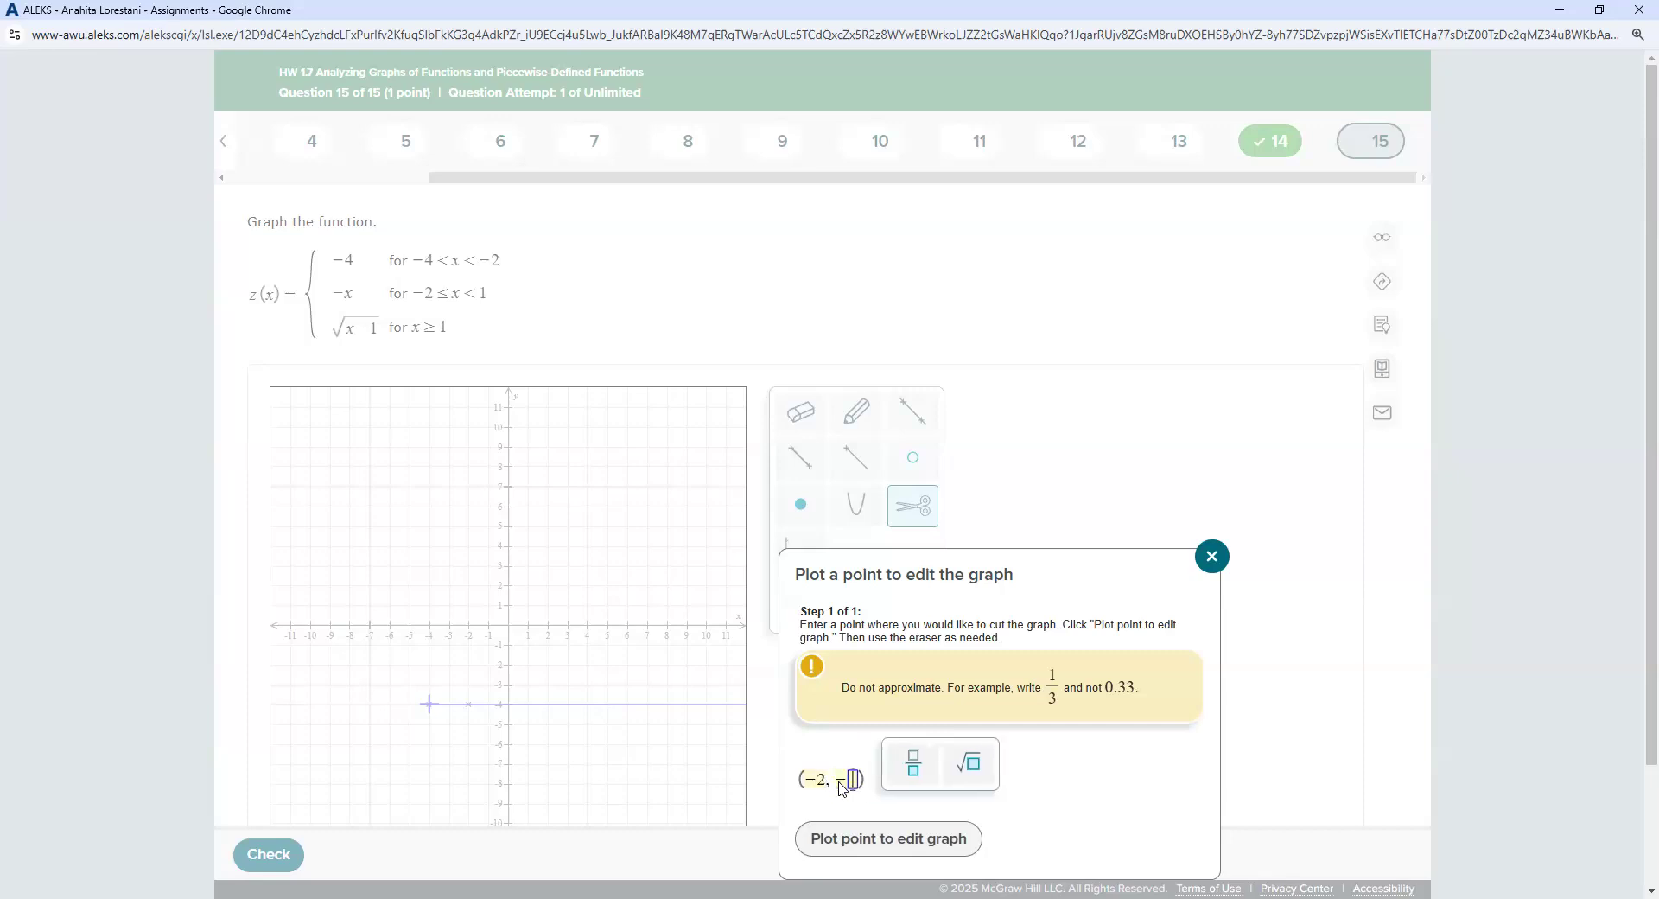
left_click(872, 831)
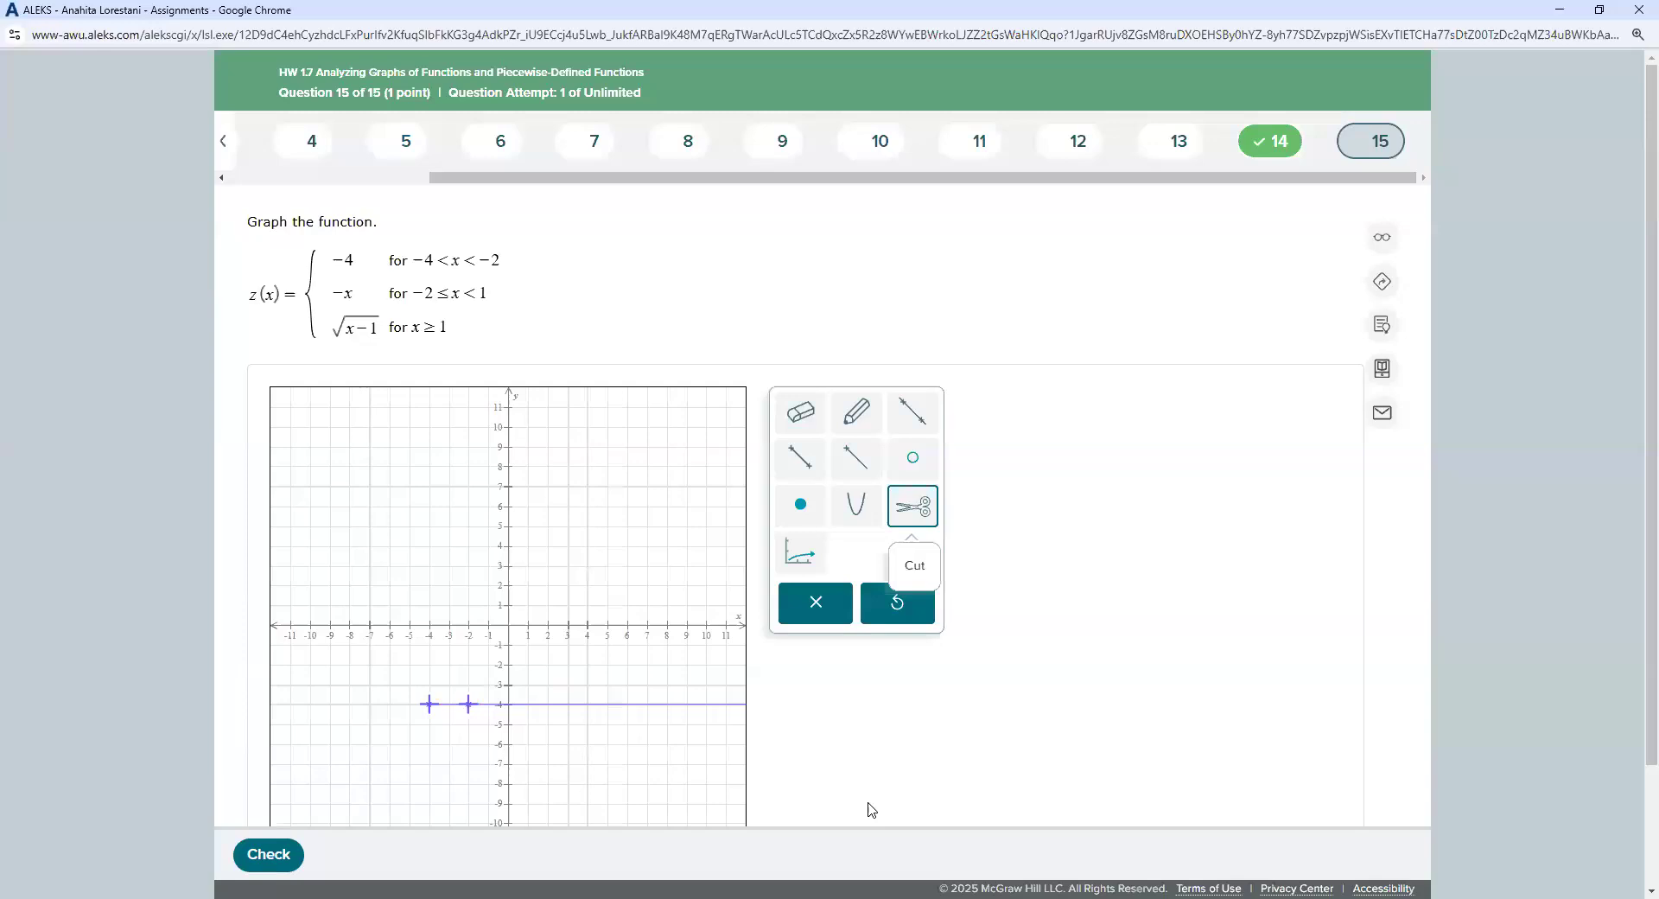
Step: Erase the line right of x = −2 and put an open circle at (−4, −4)
left_click(800, 415)
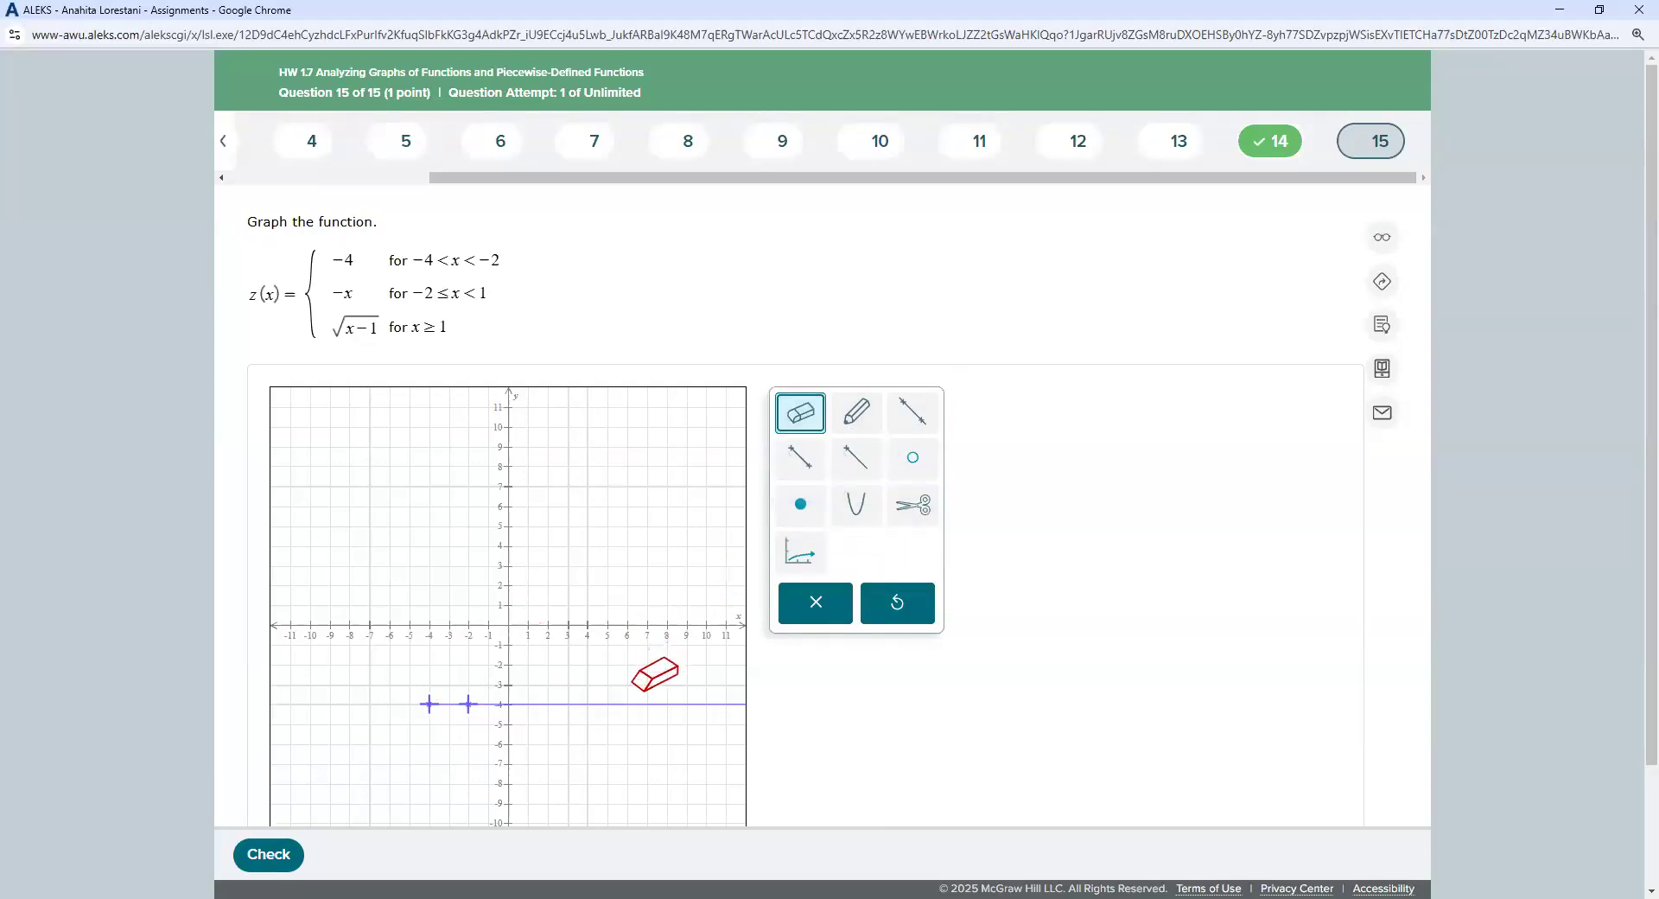
left_click(641, 704)
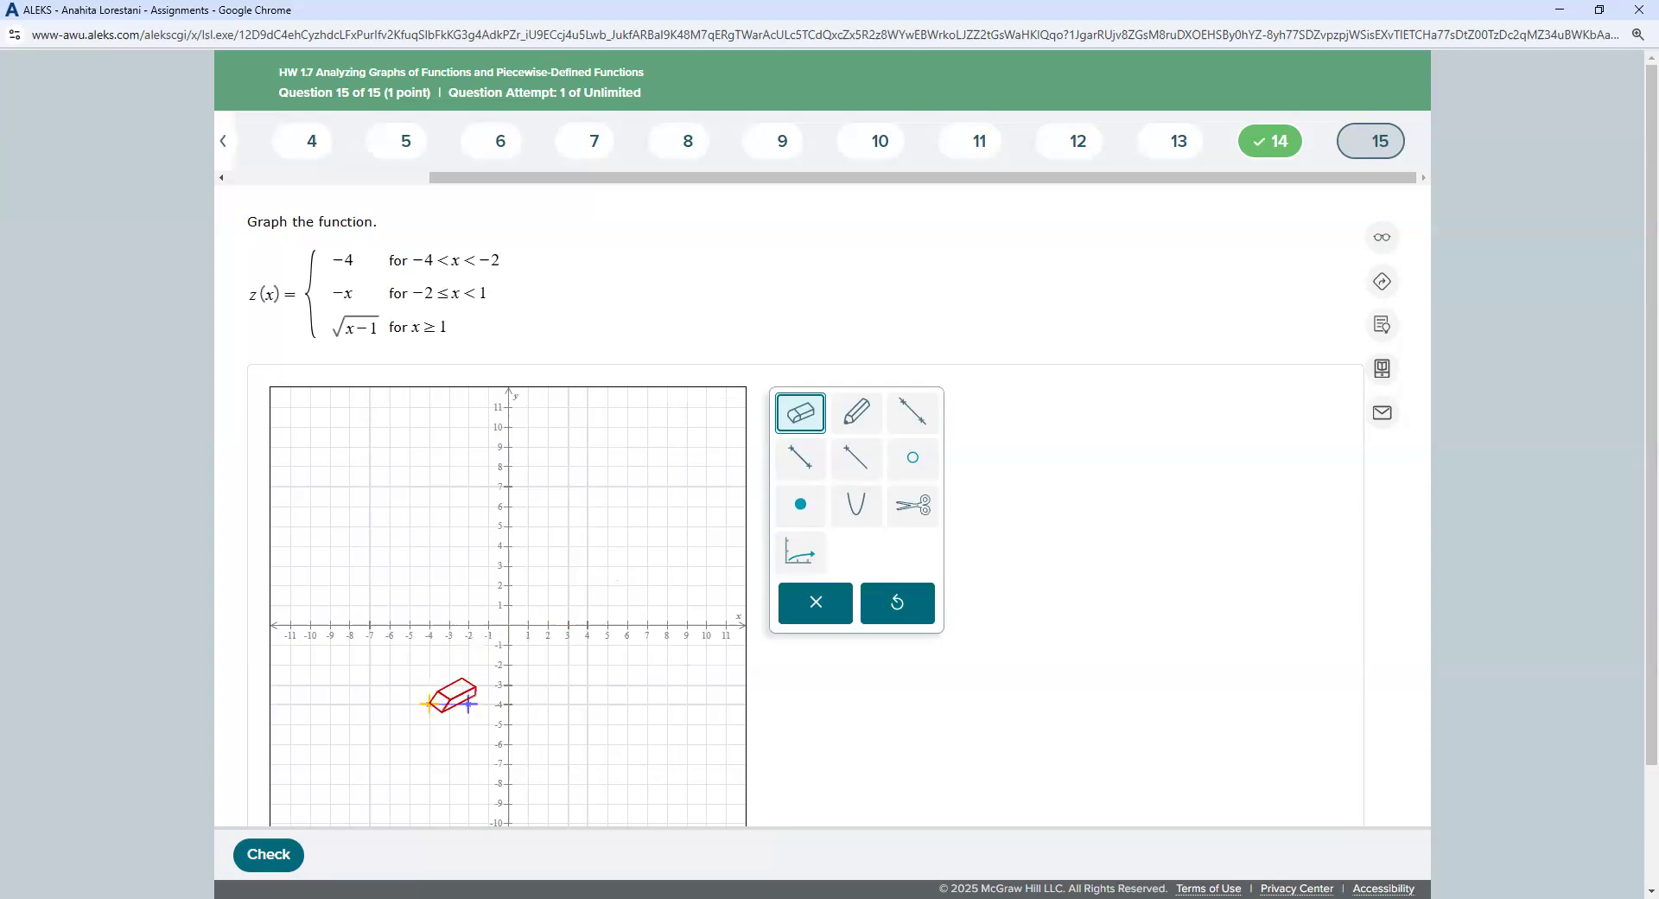
left_click(914, 464)
left_click(432, 703)
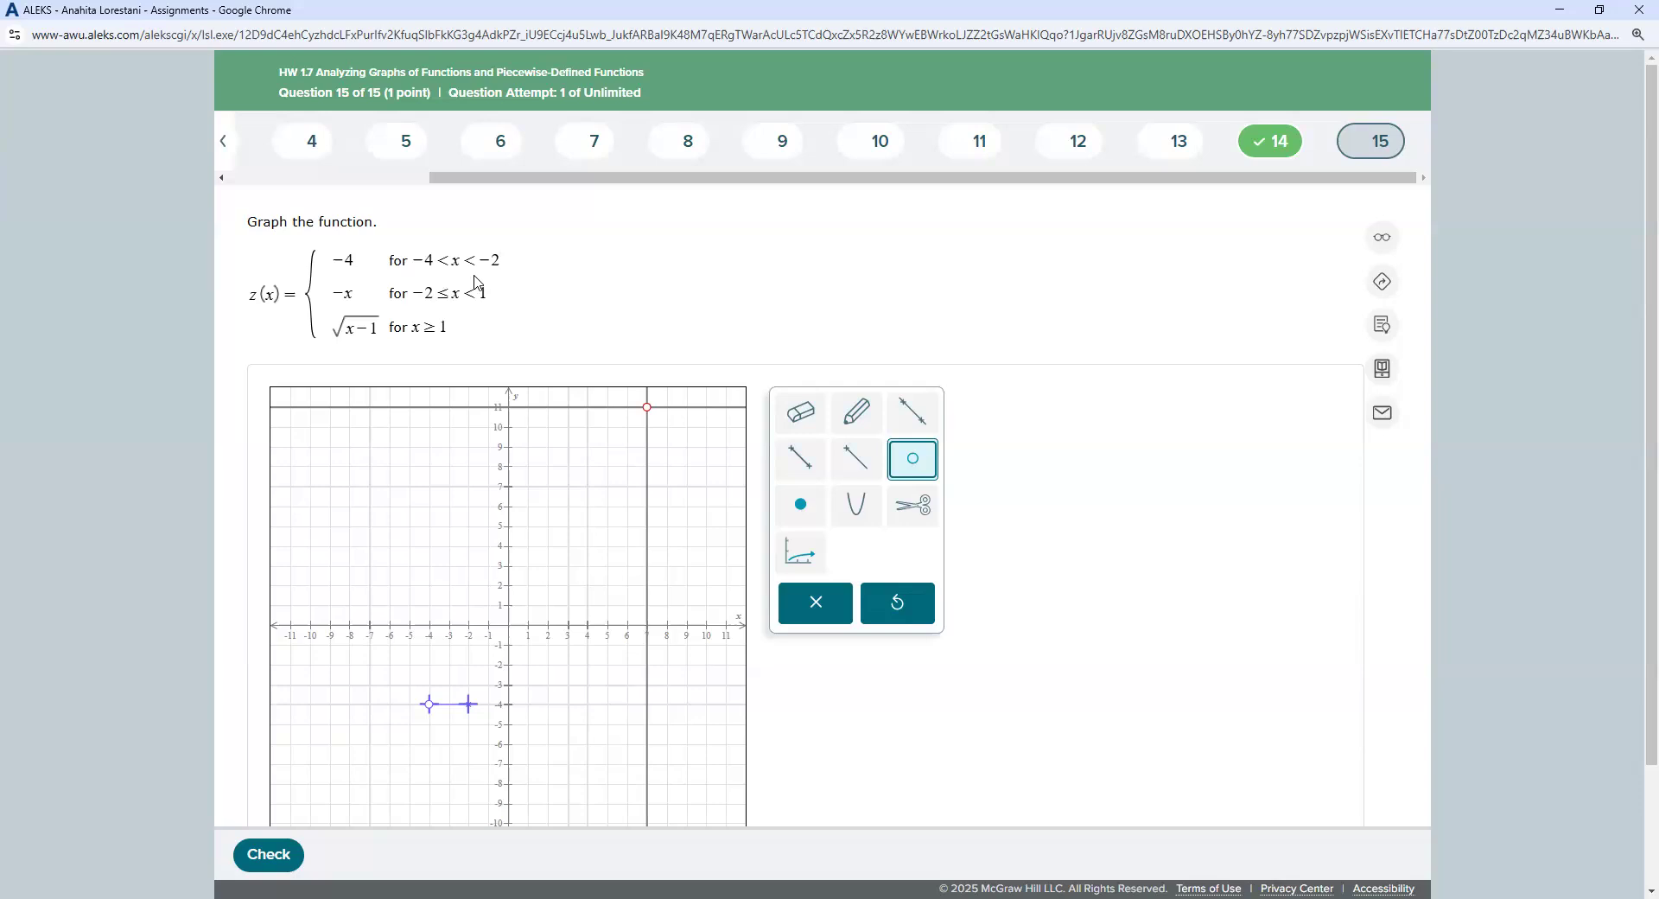
Step: Place an open circle at (−2, −4) on the y = −4 piece
left_click(917, 458)
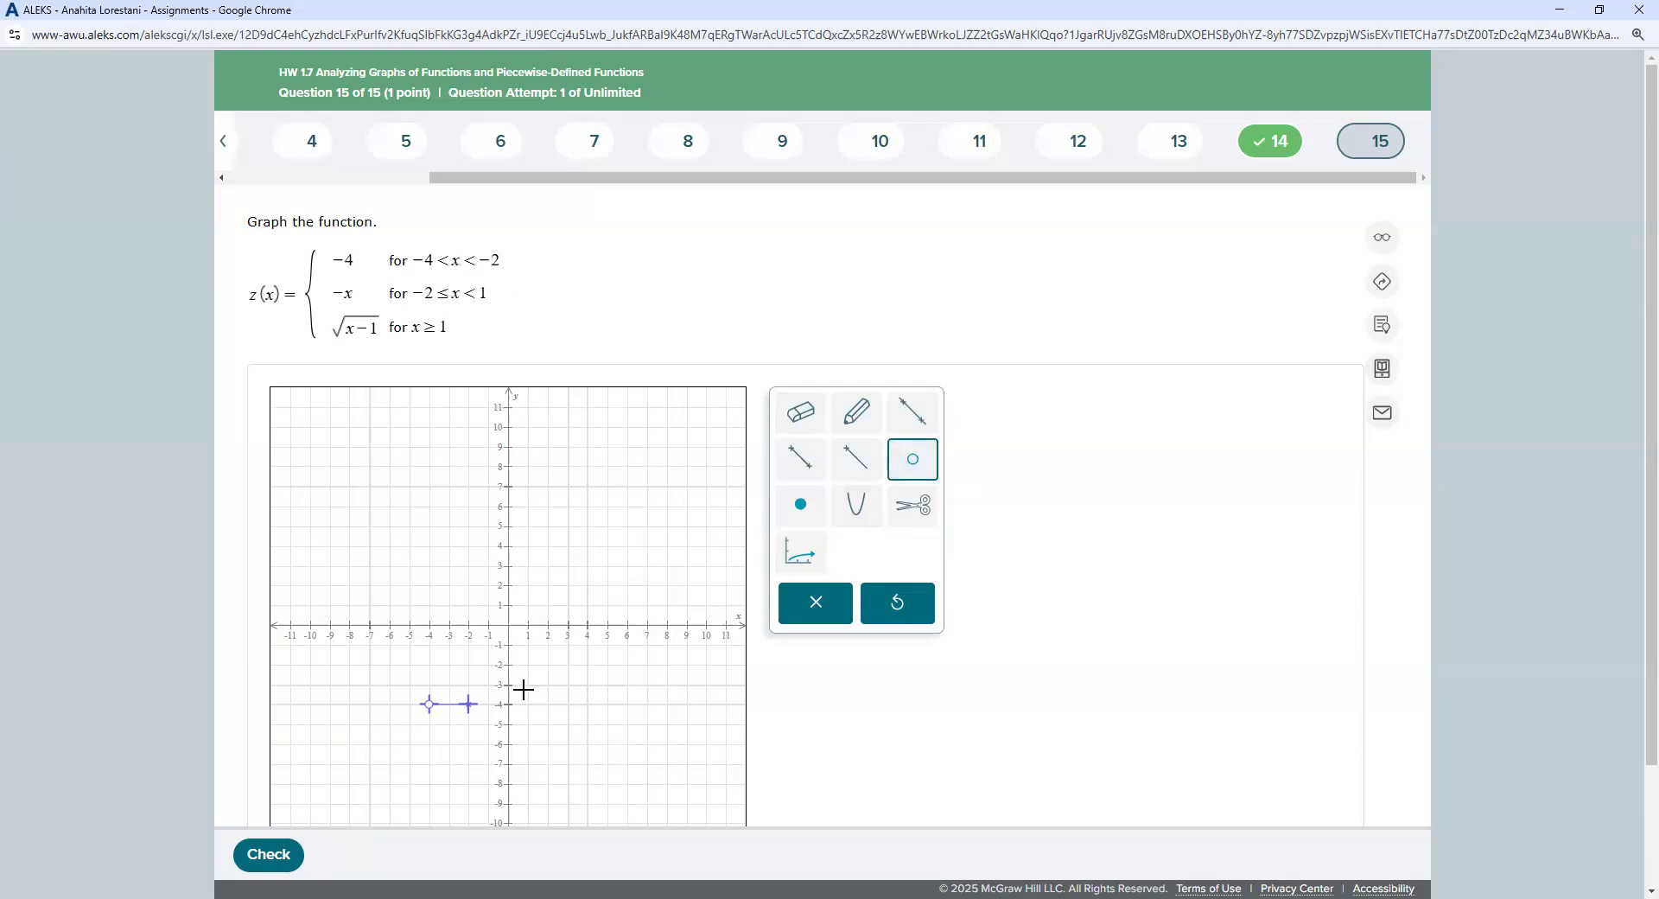
left_click(912, 458)
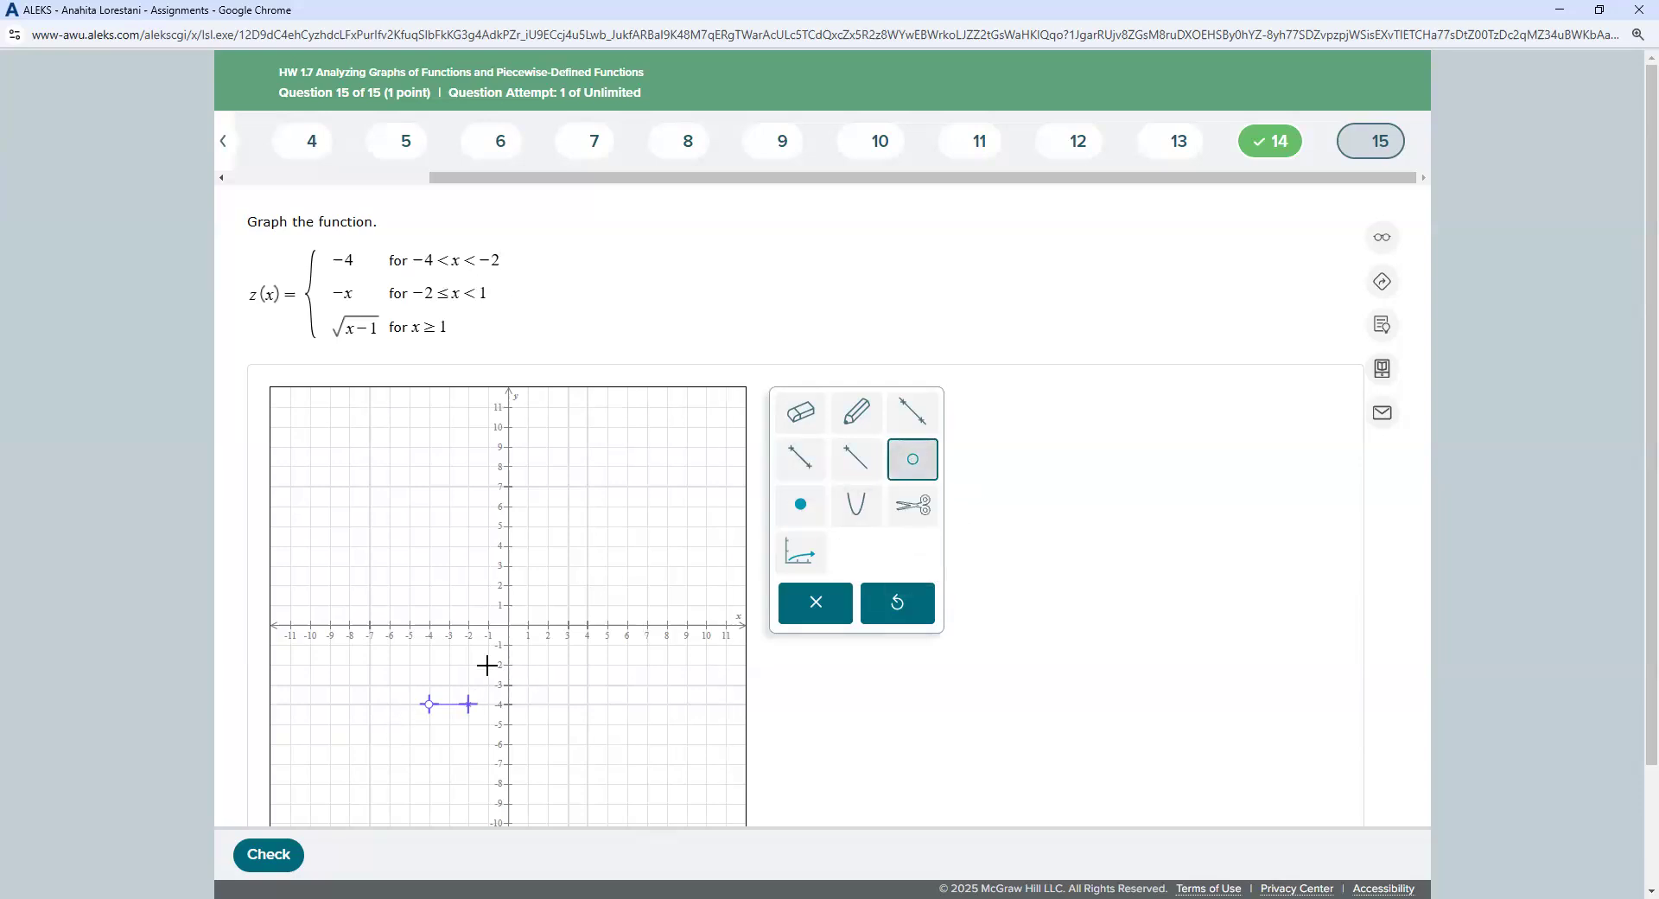
left_click(471, 696)
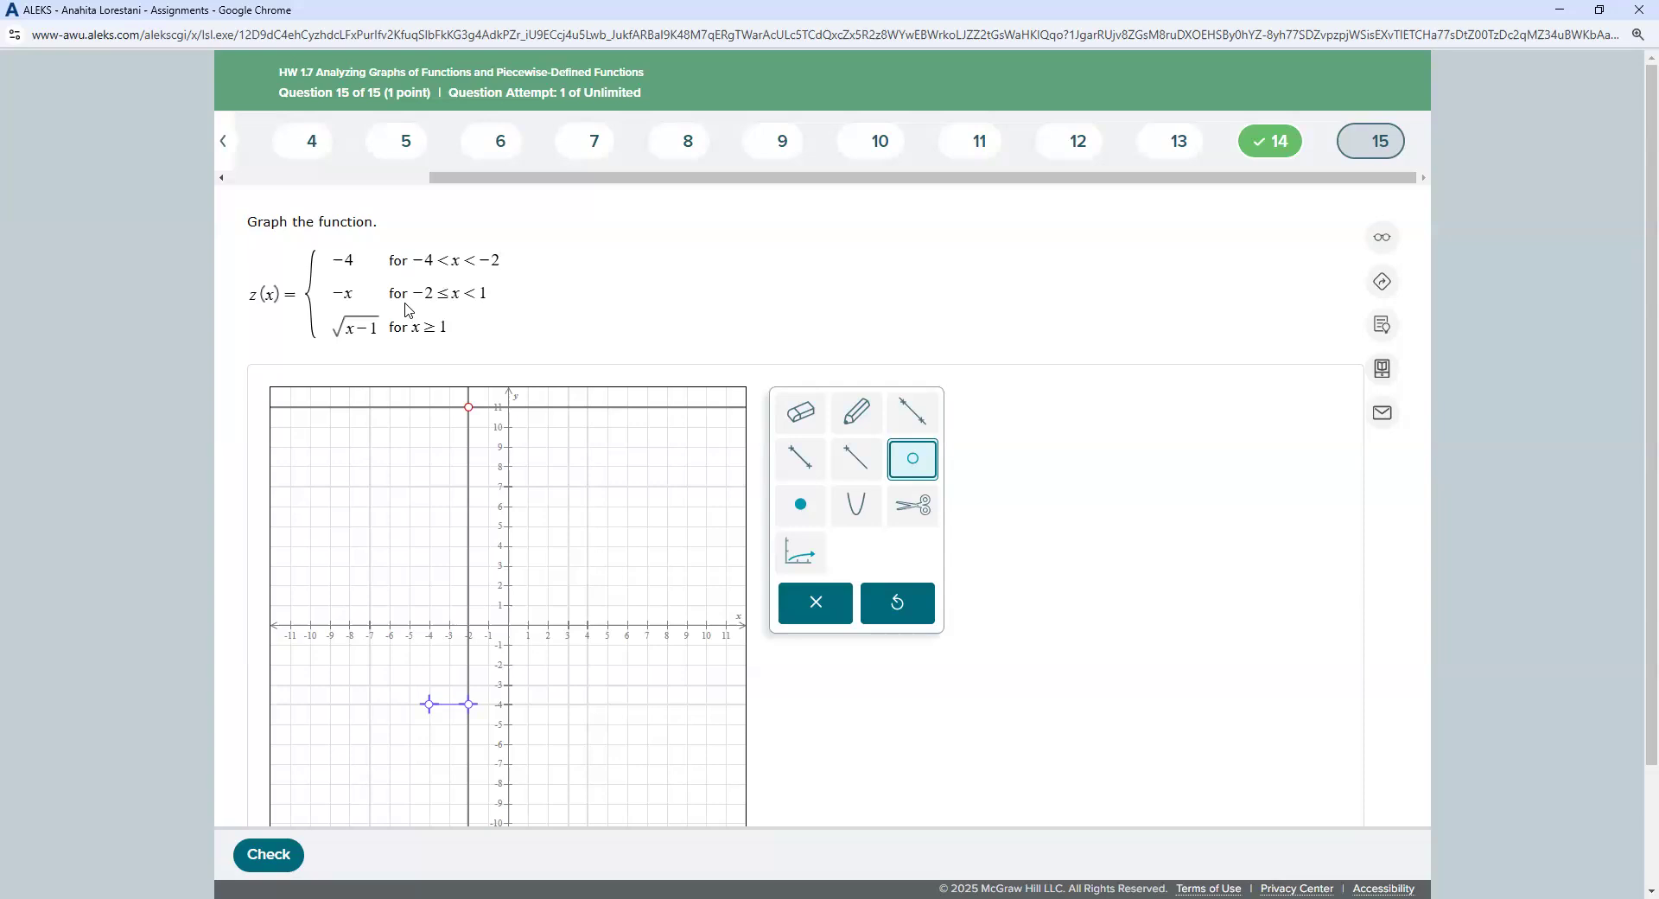
Step: Draw a segment from (−2, −2) to (1, −1) with a solid dot at (−2, −2)
left_click(803, 472)
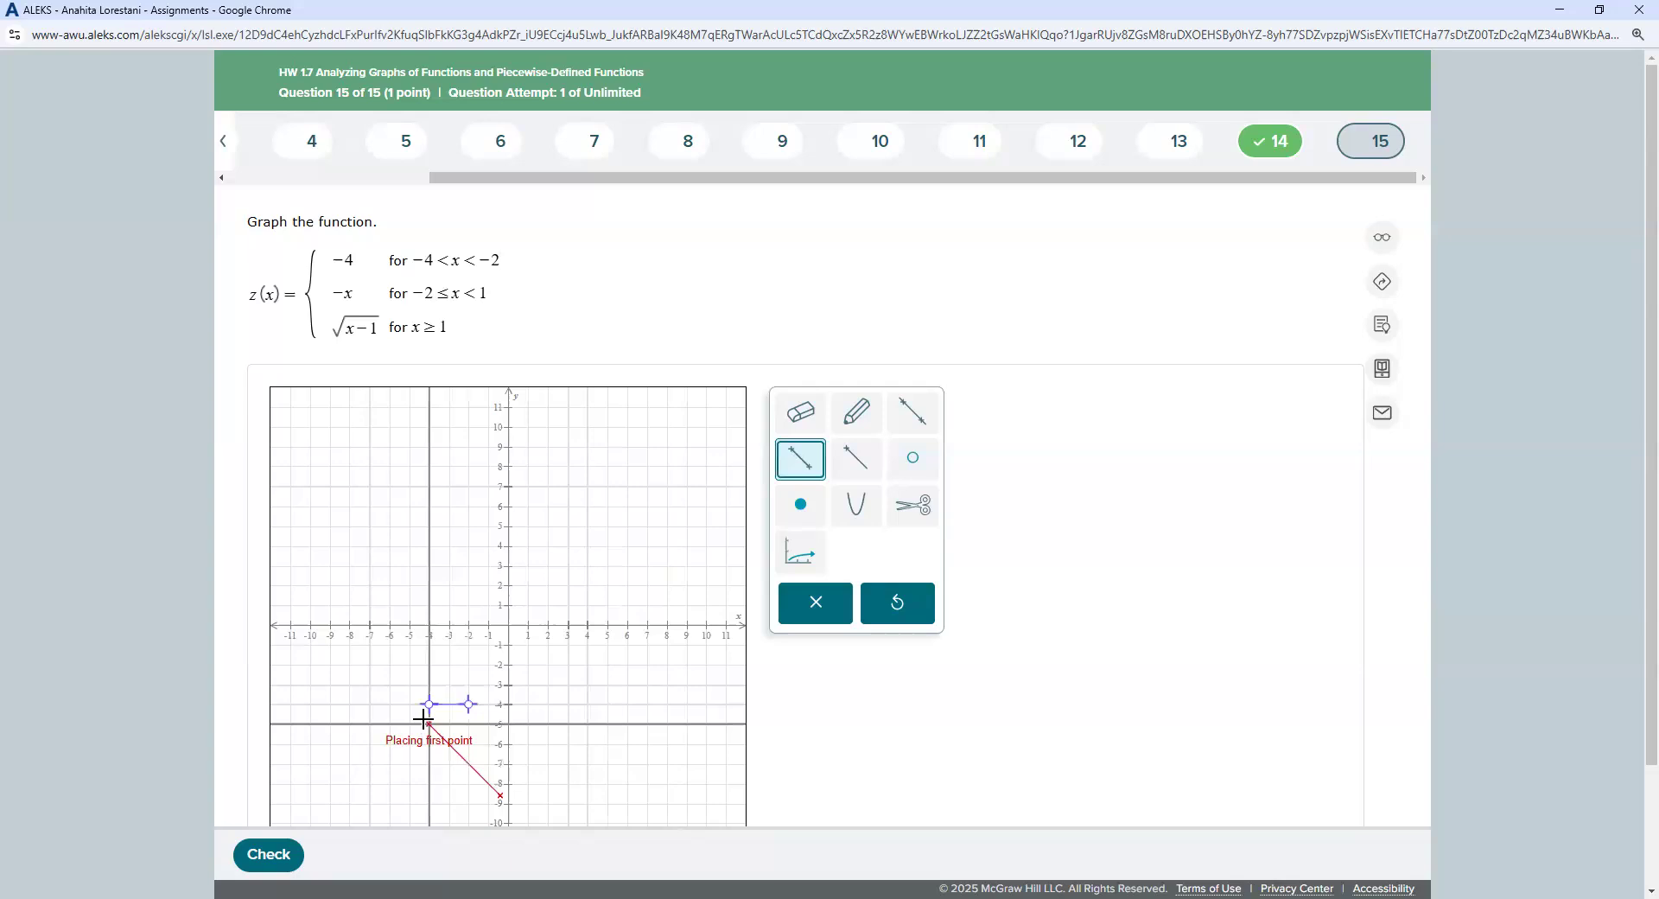
left_click(469, 666)
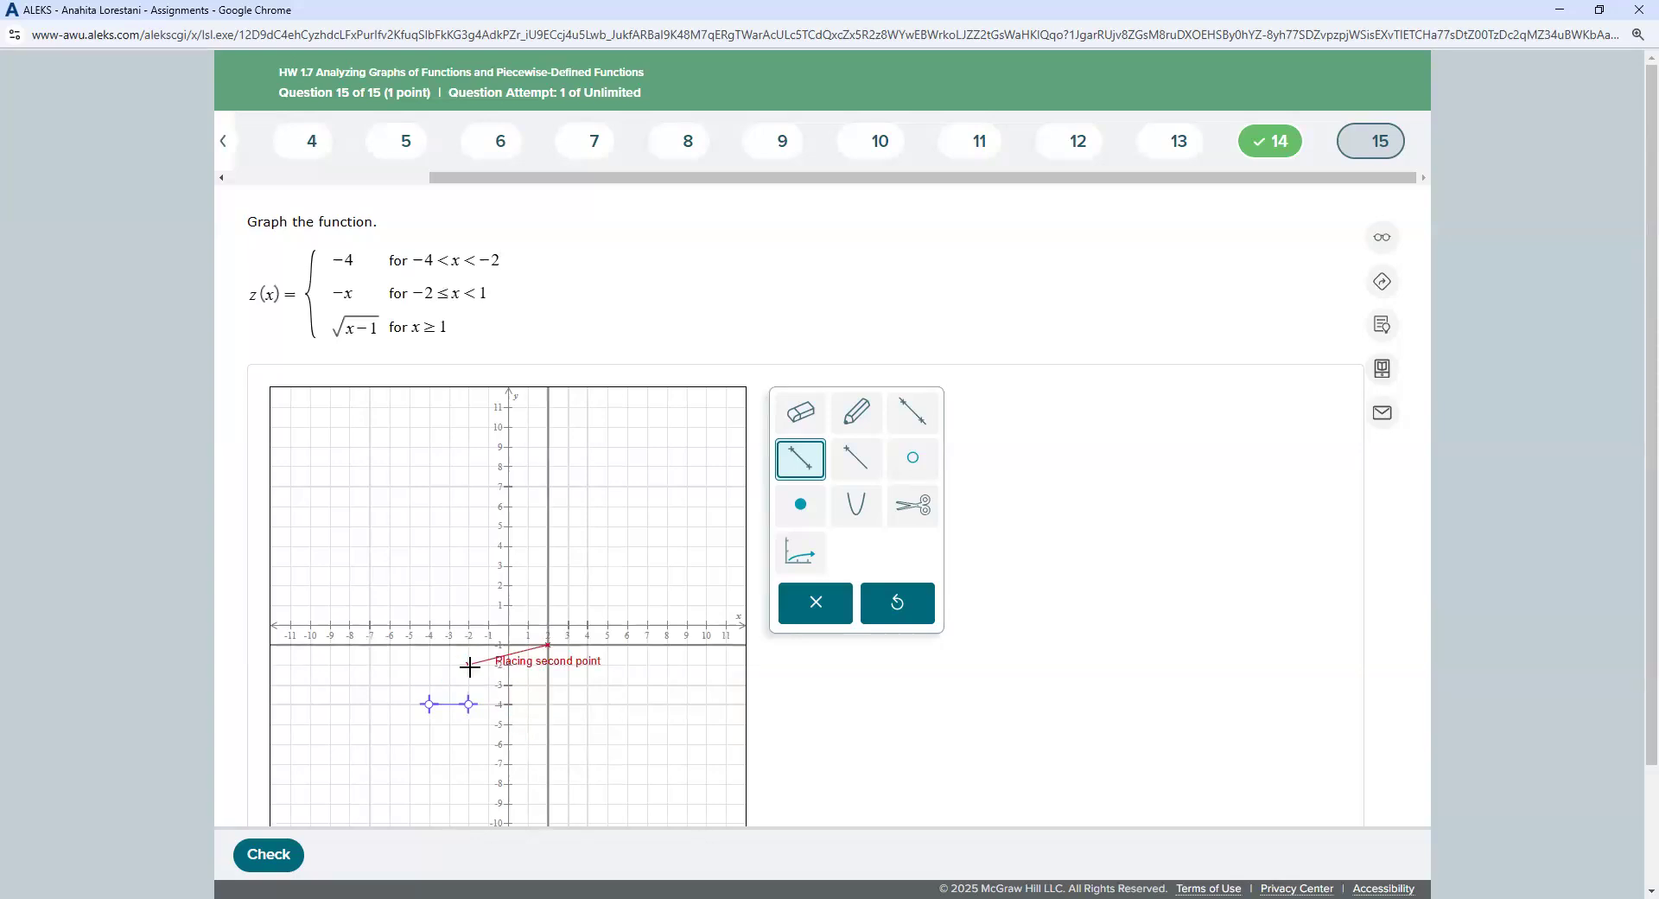
left_click(526, 647)
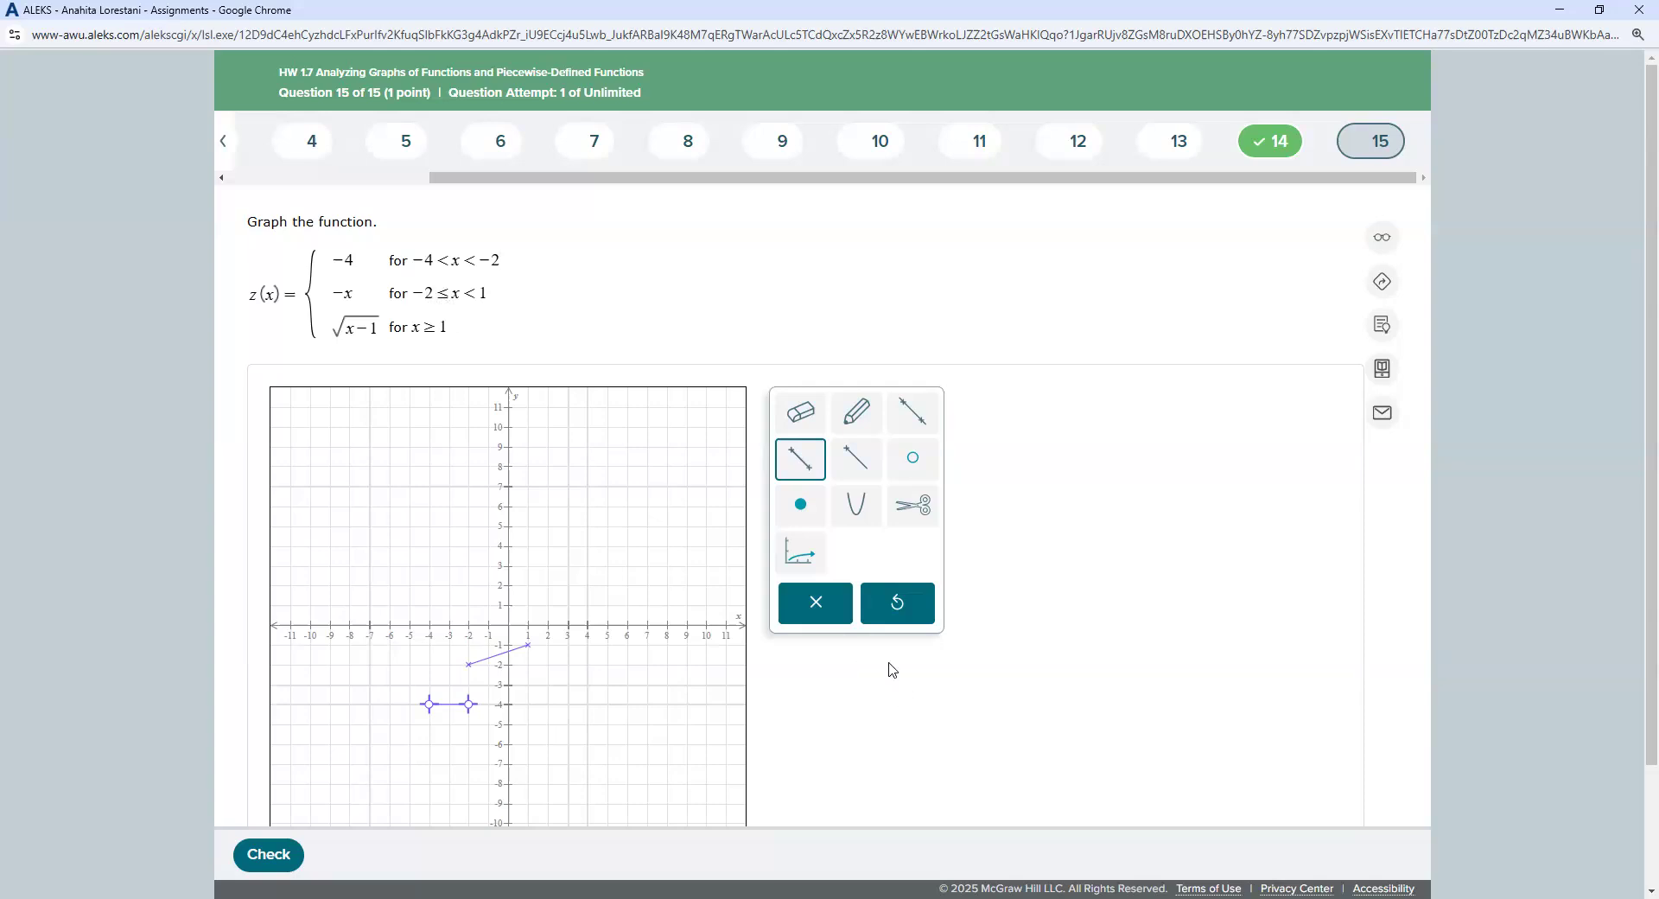
left_click(801, 506)
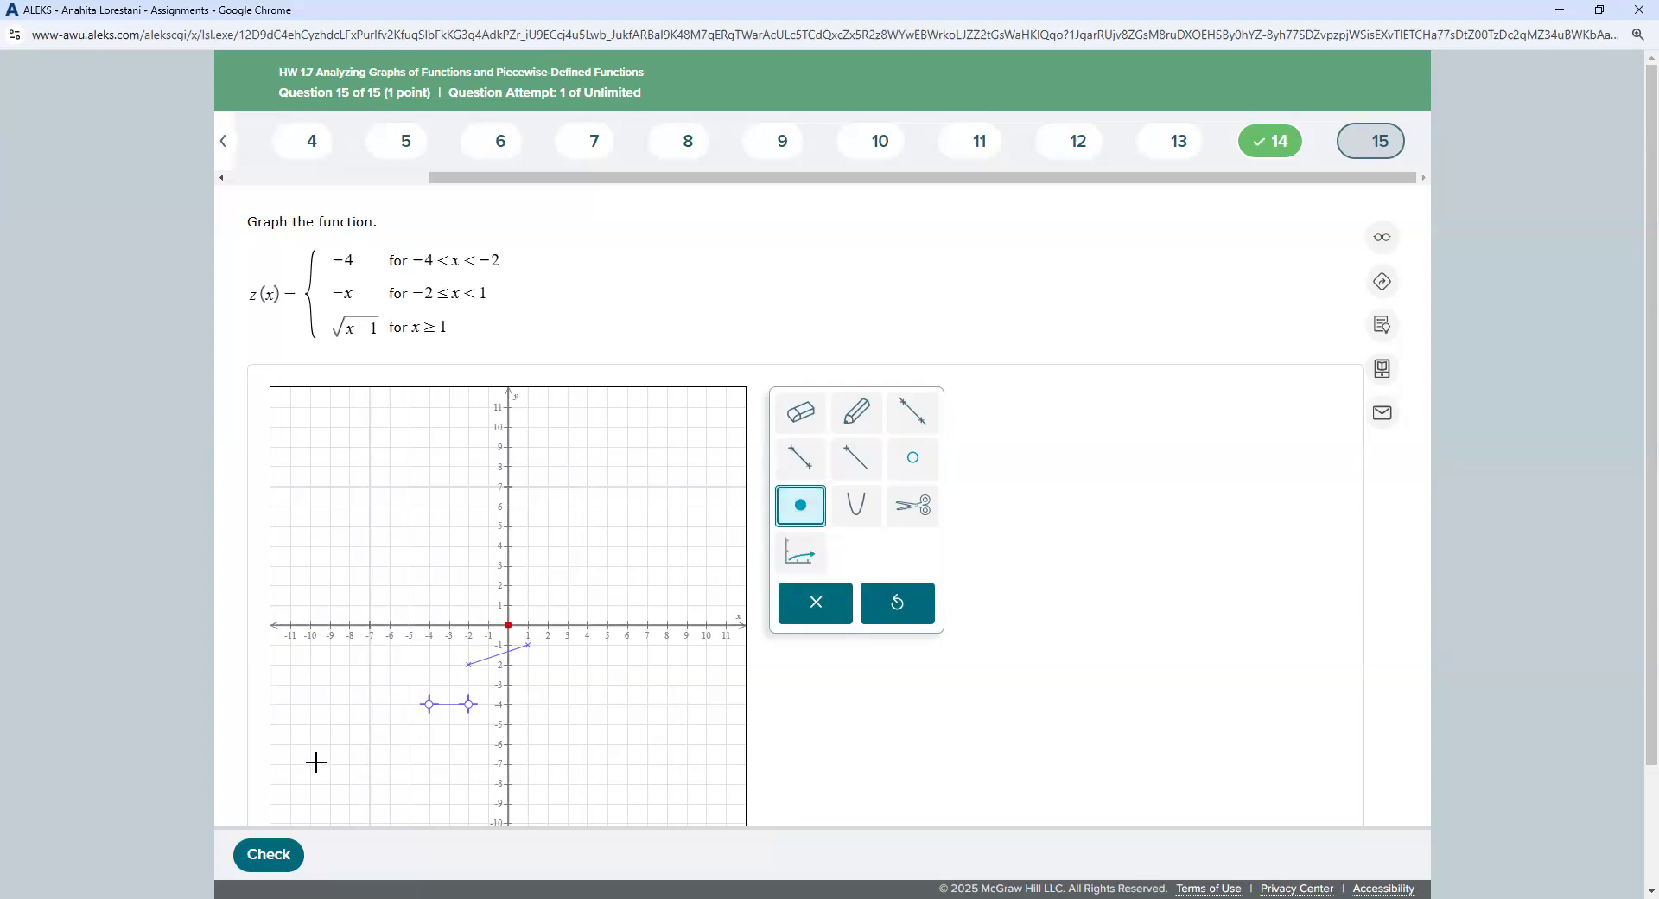
left_click(468, 664)
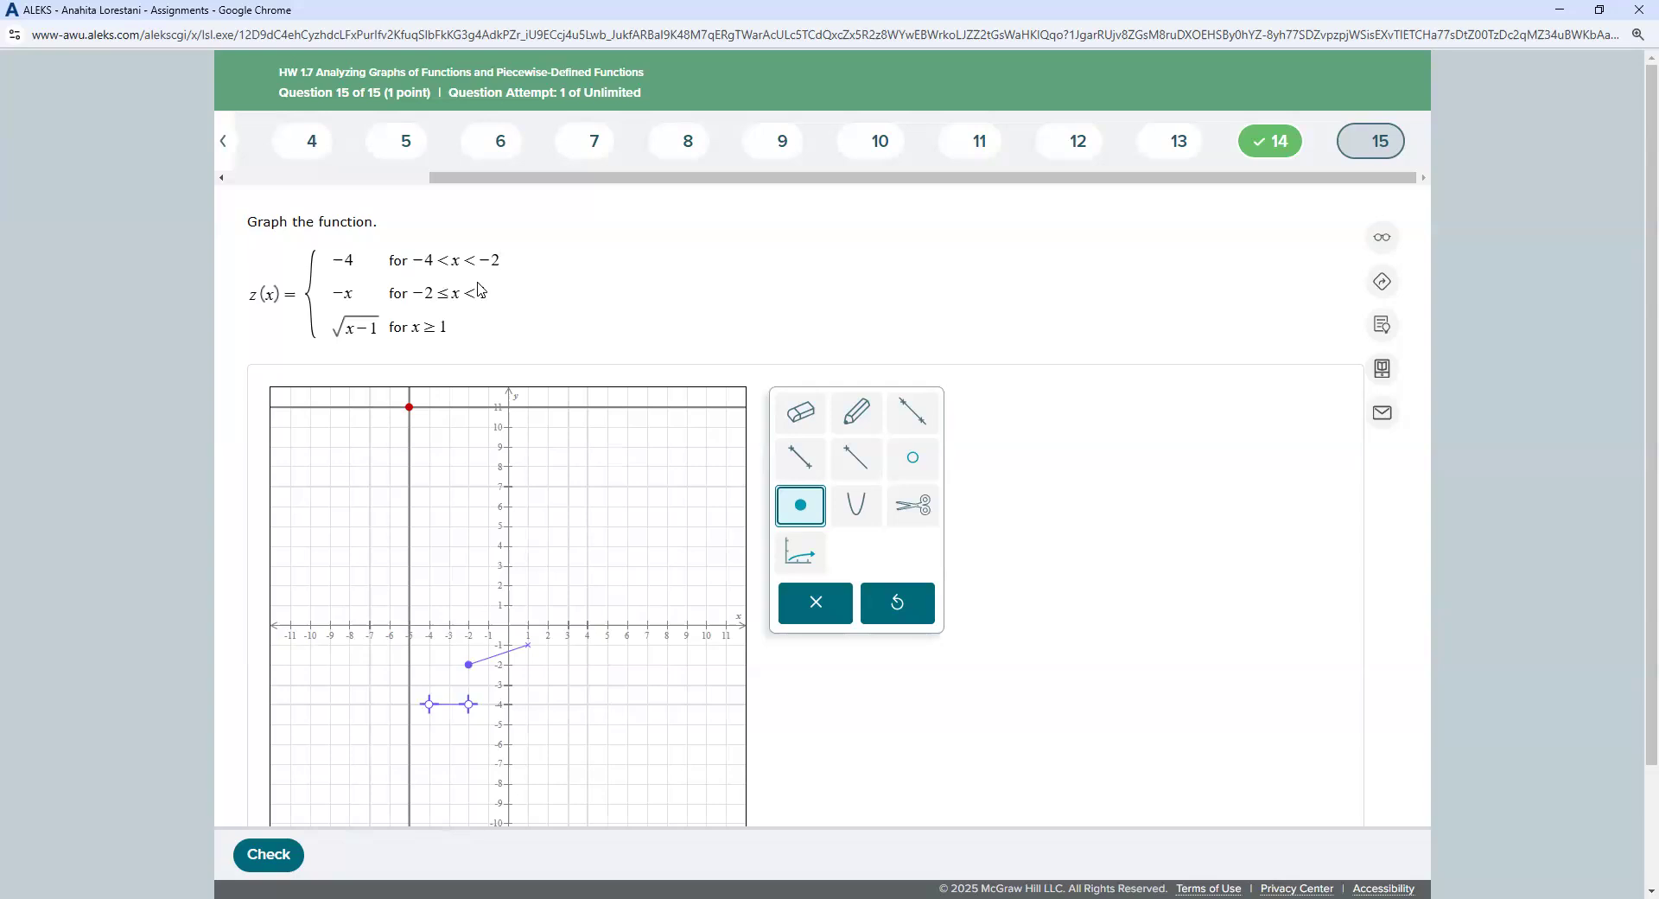
Step: Put open circles at (1, −1), (−4, −4) and (−2, −4)
left_click(913, 458)
left_click(528, 644)
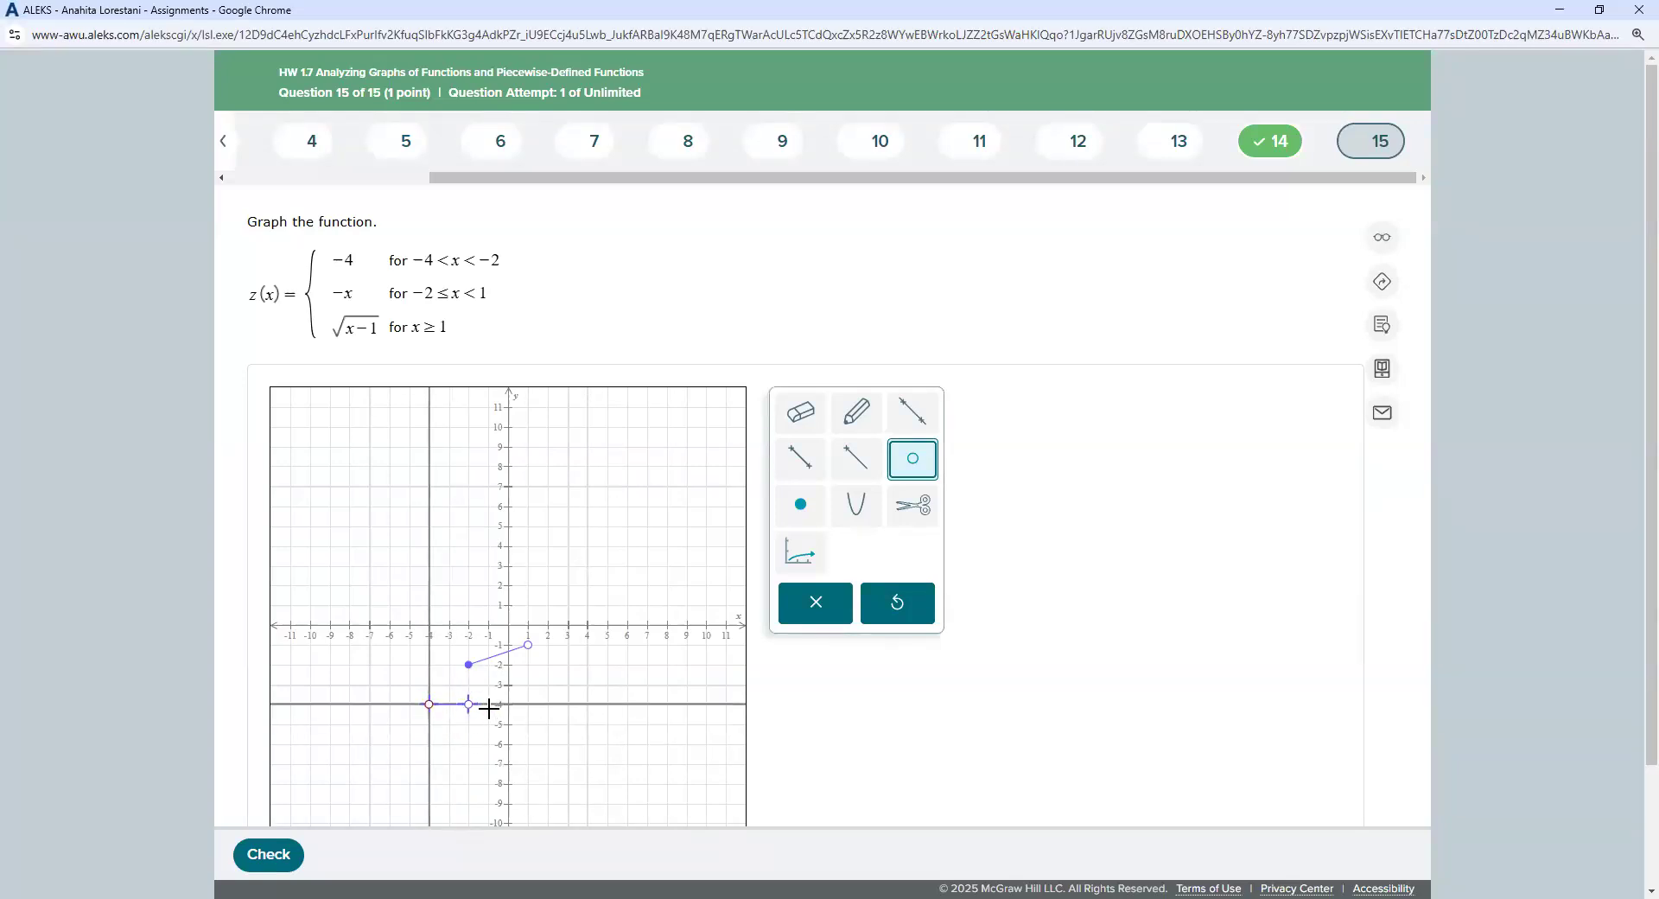
left_click(429, 700)
left_click(469, 694)
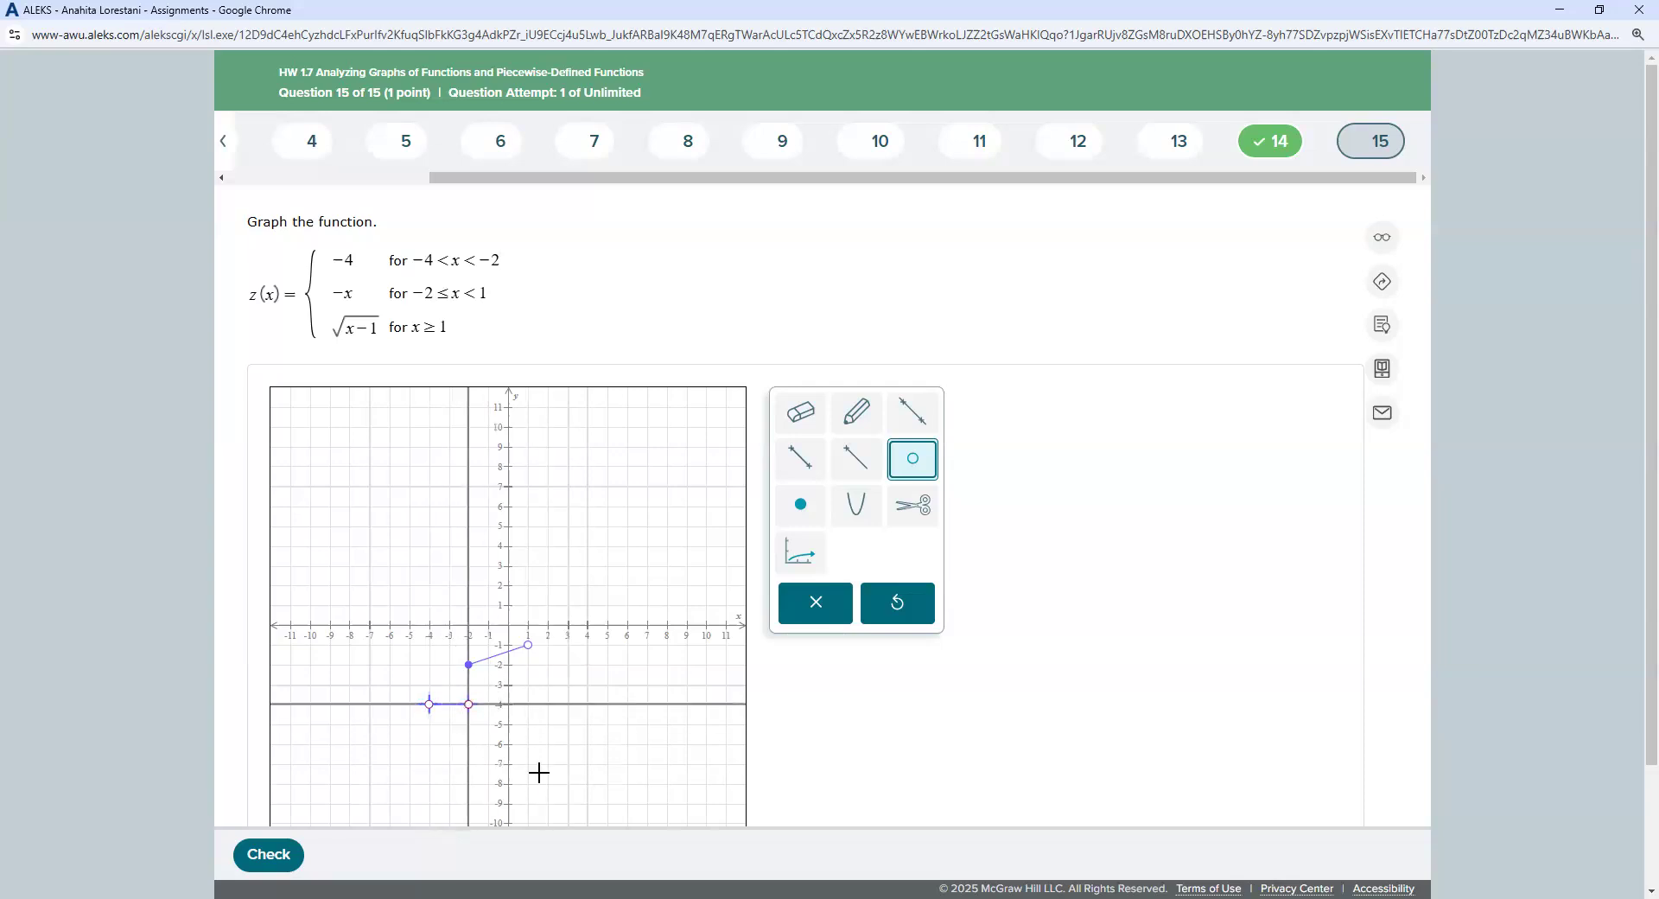
left_click(800, 412)
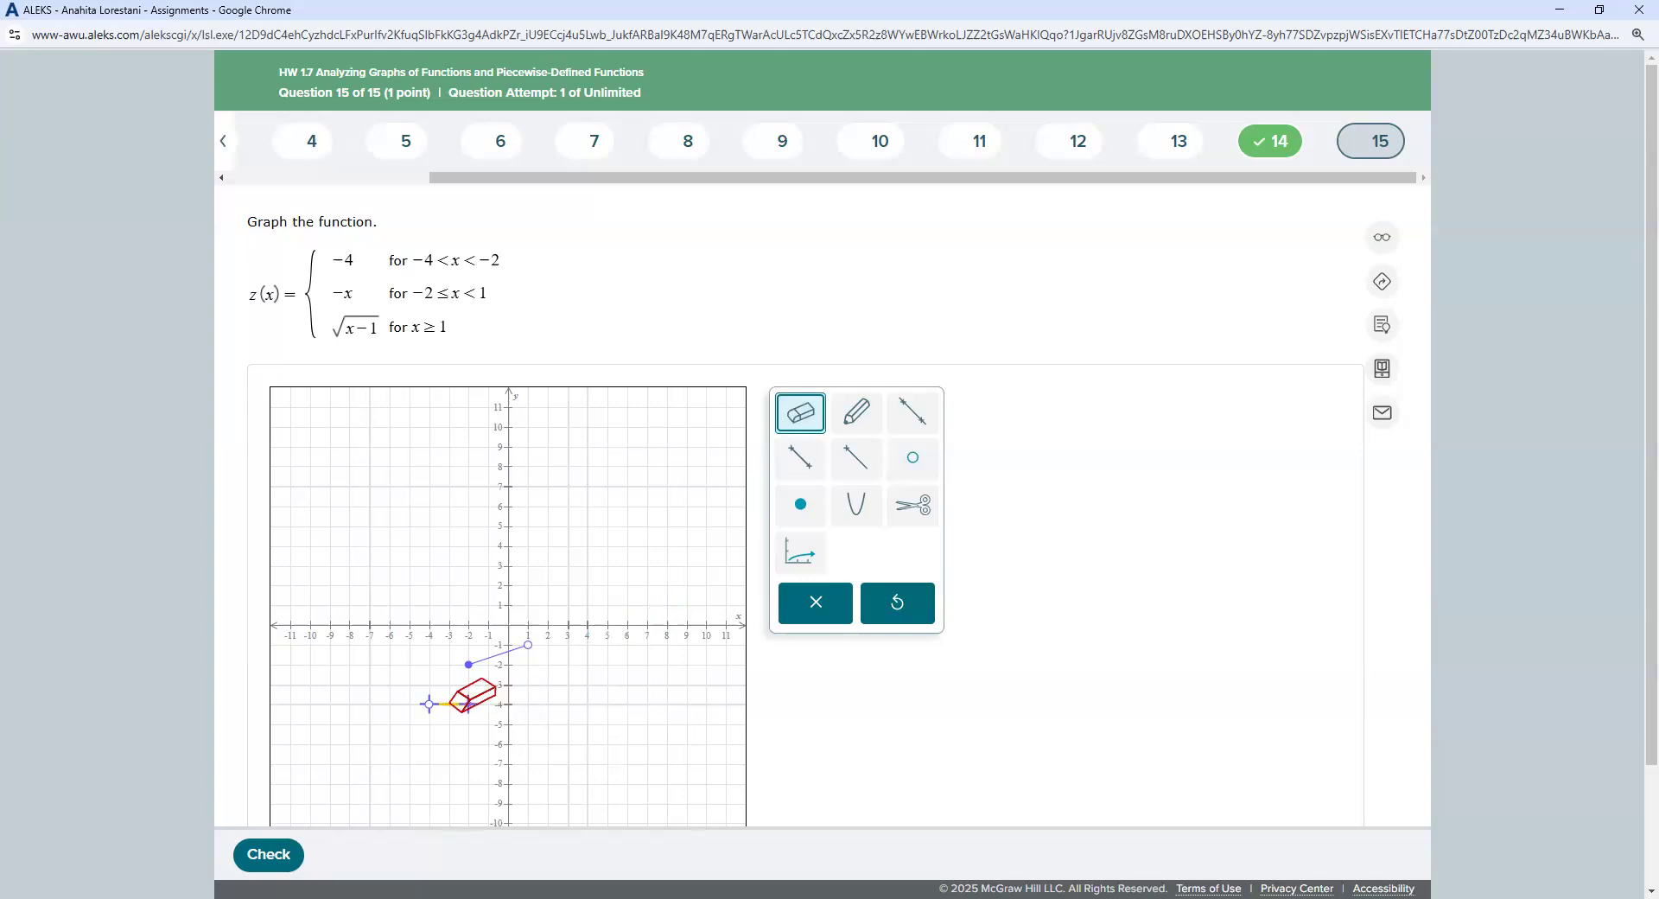
Step: Replace the old y = −4 piece with a segment to (−2, −4), open-circled at (−2, −4)
left_click(430, 703)
left_click(799, 459)
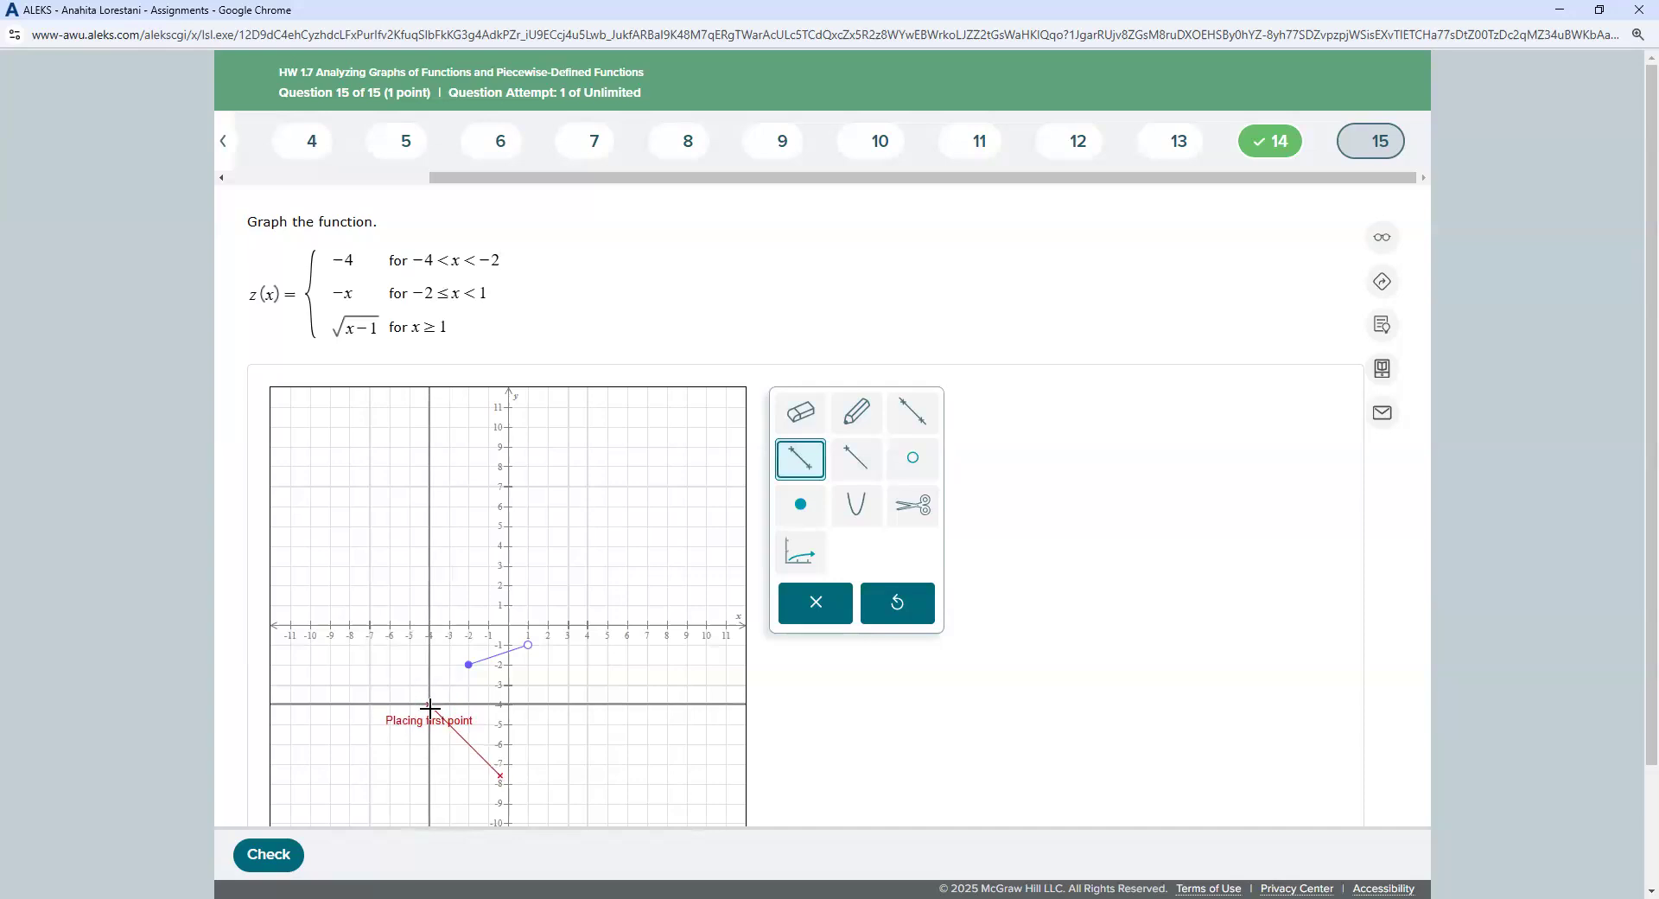
left_click(508, 684)
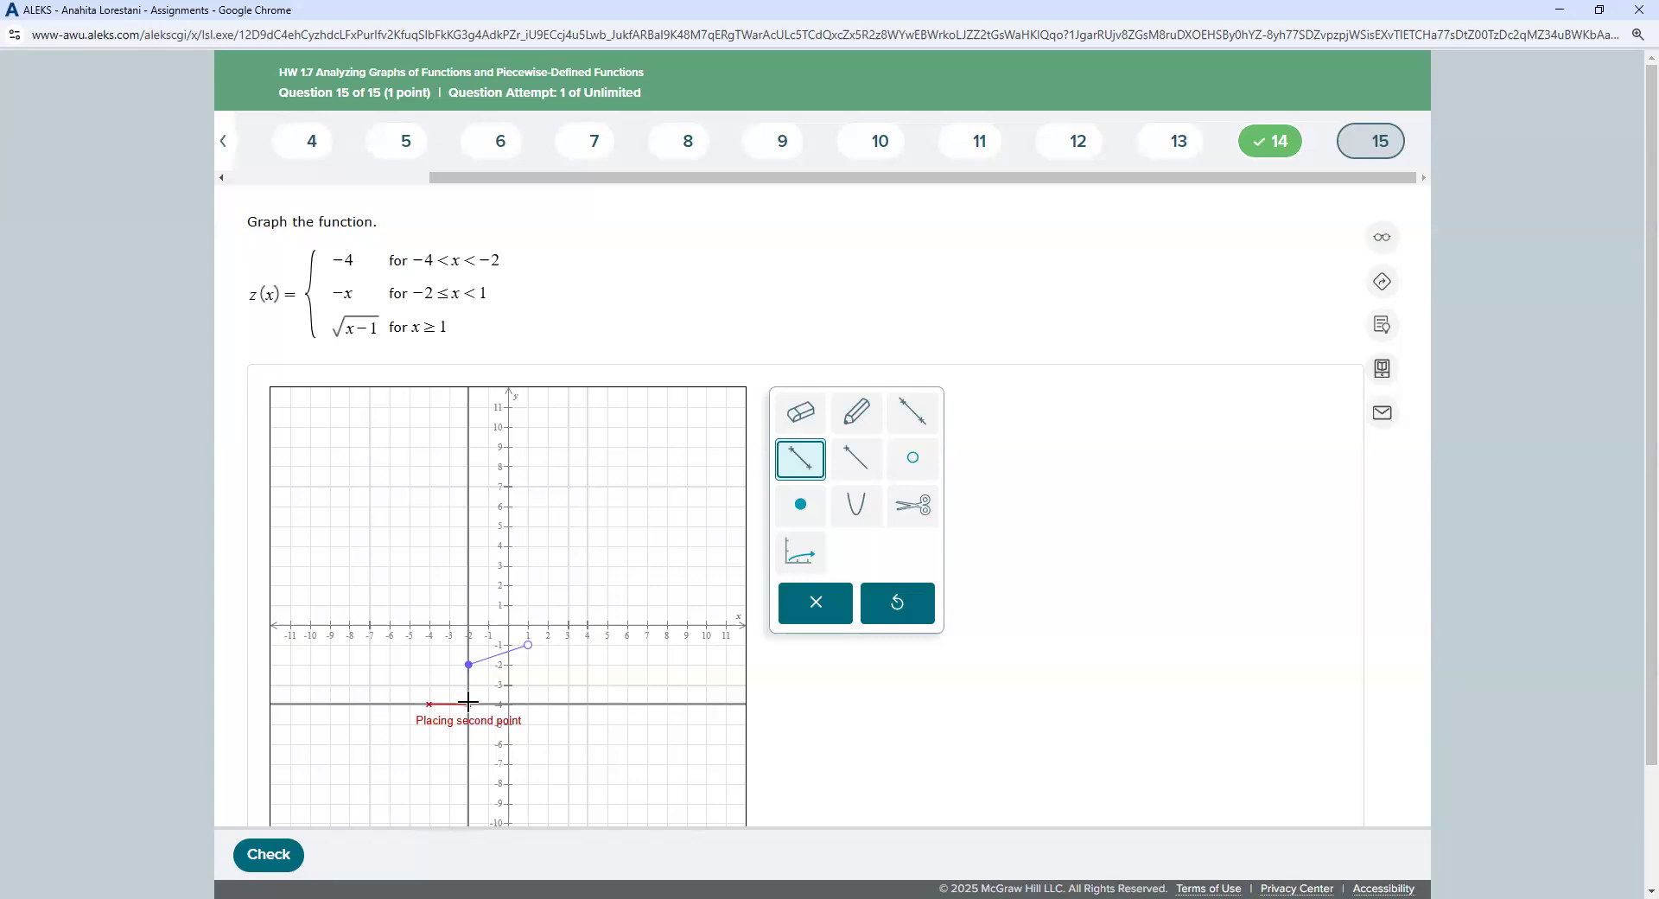
left_click(468, 703)
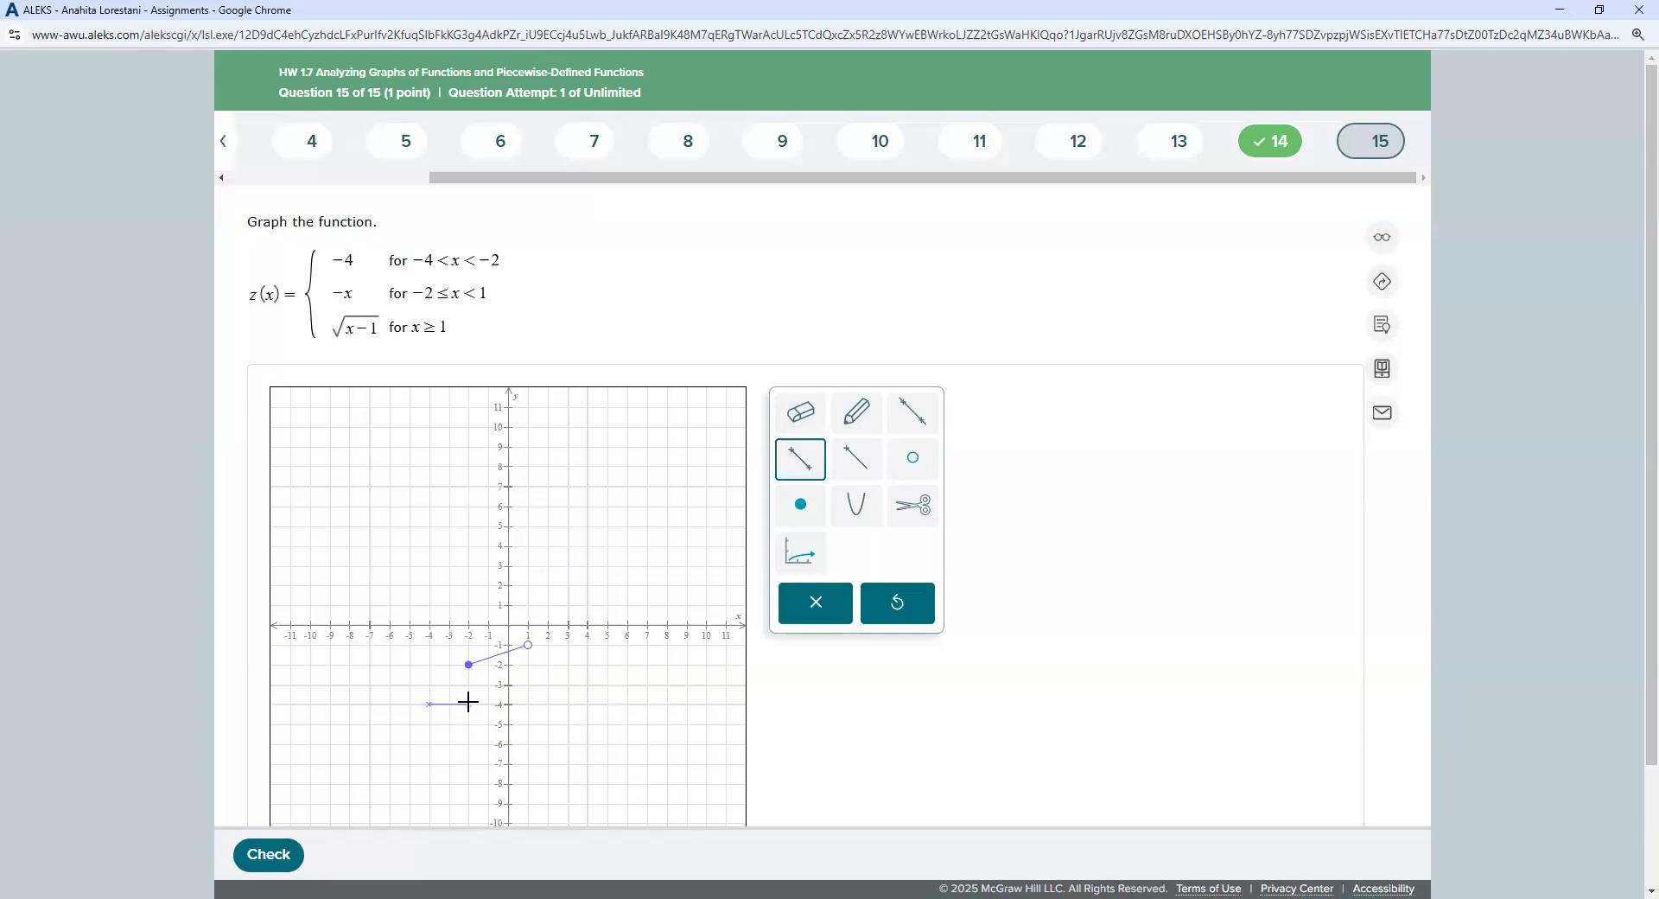
left_click(794, 506)
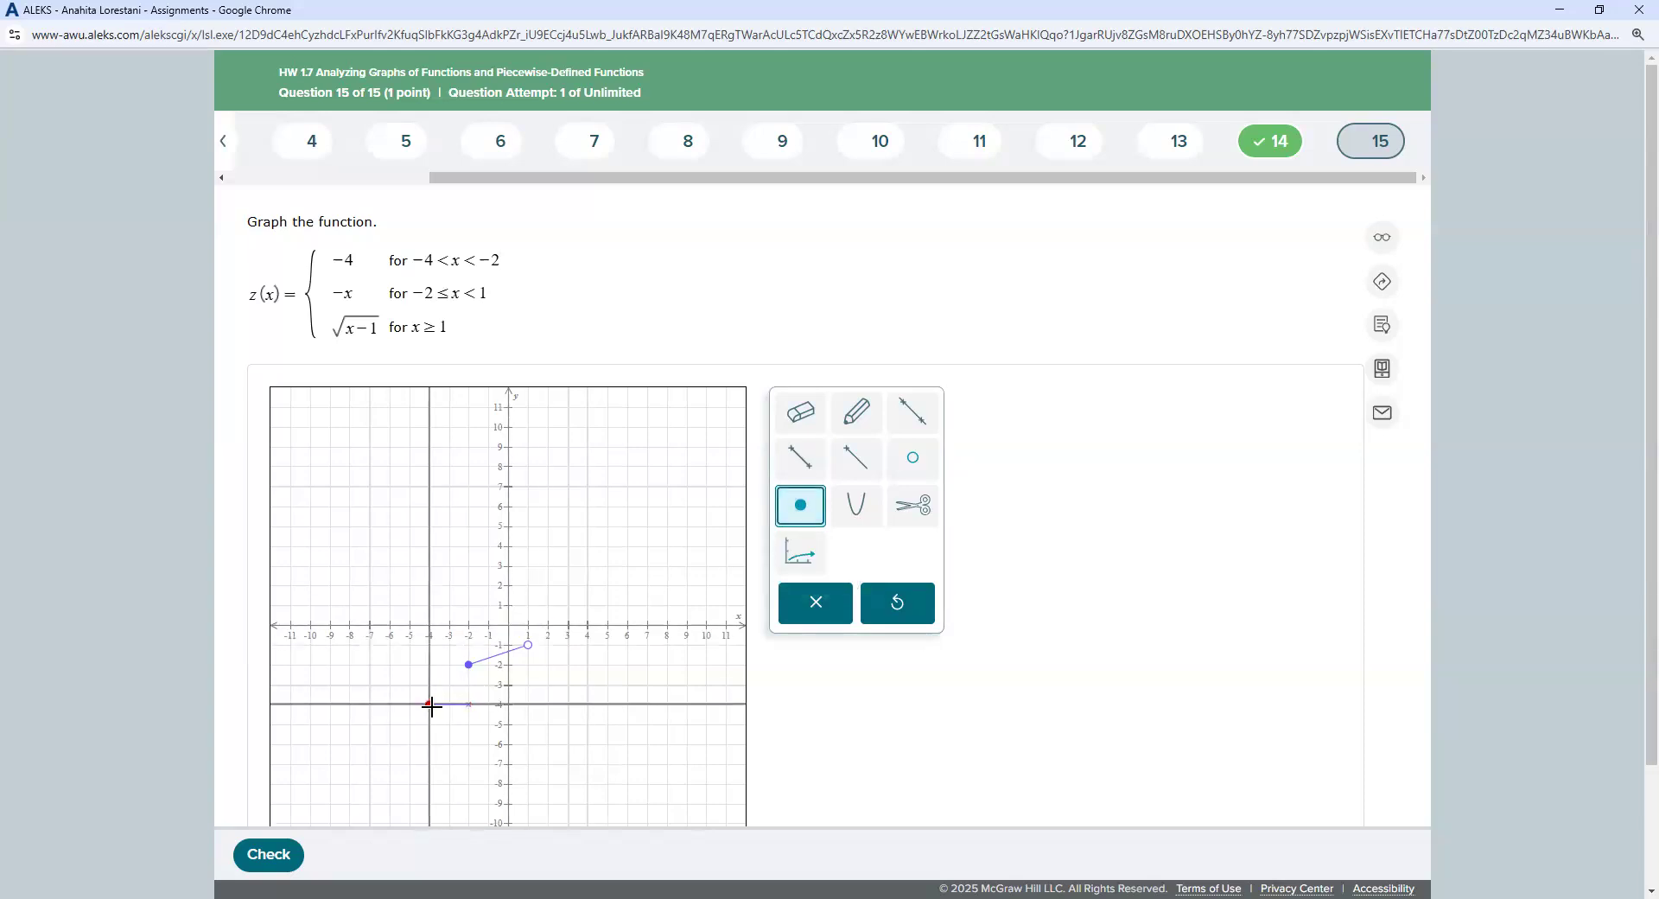
left_click(912, 458)
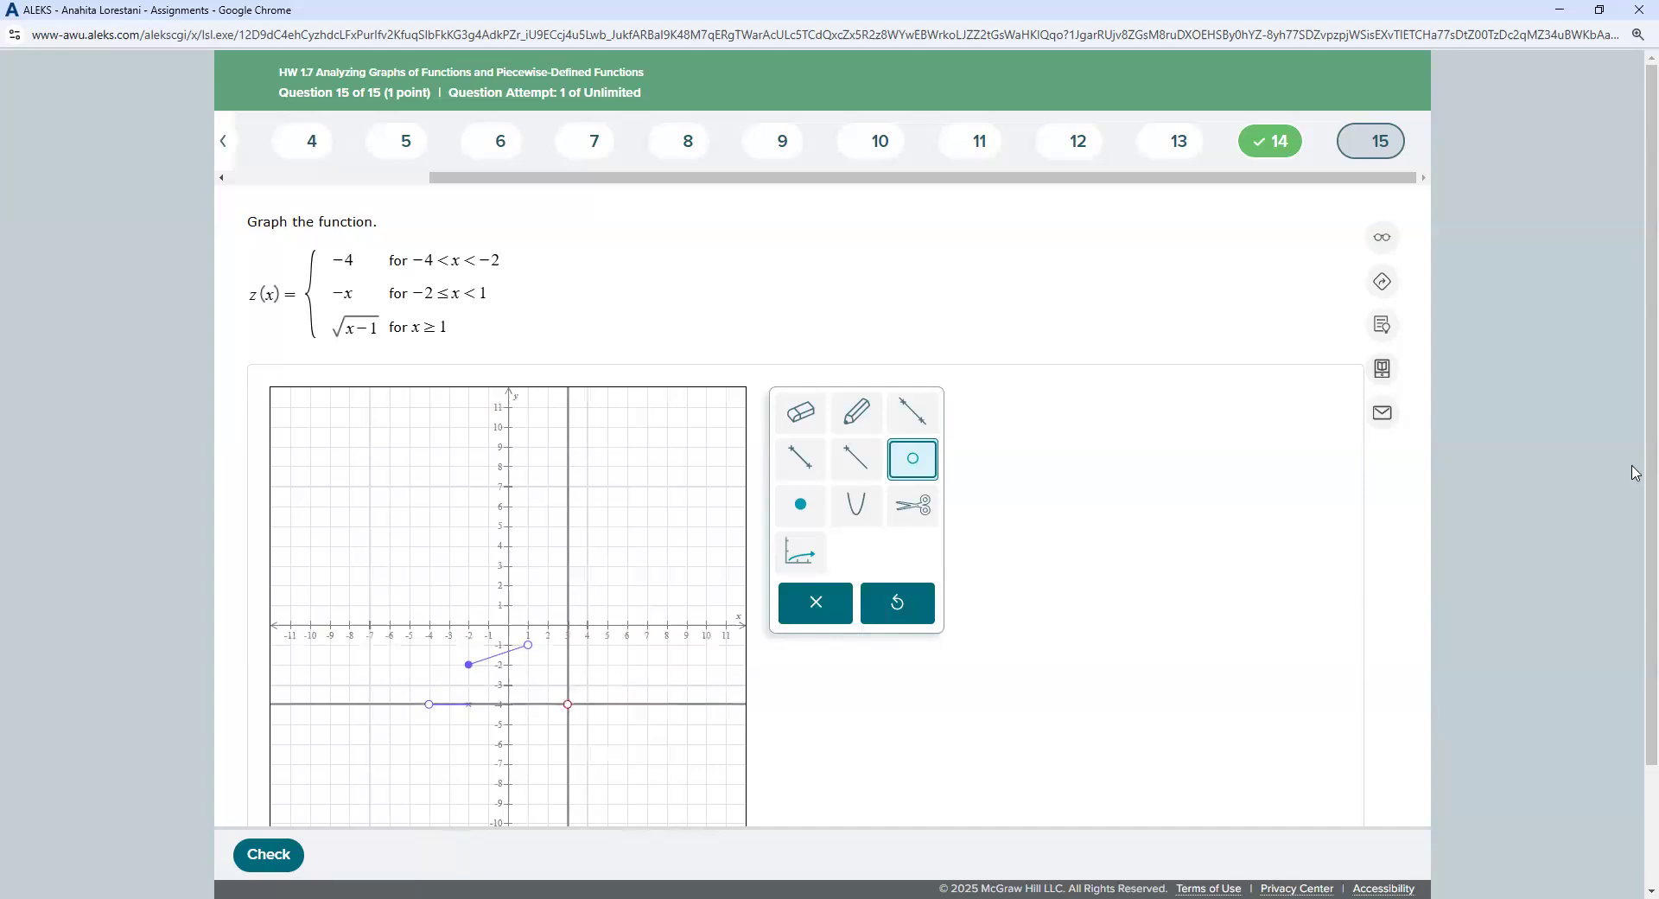
left_click(469, 705)
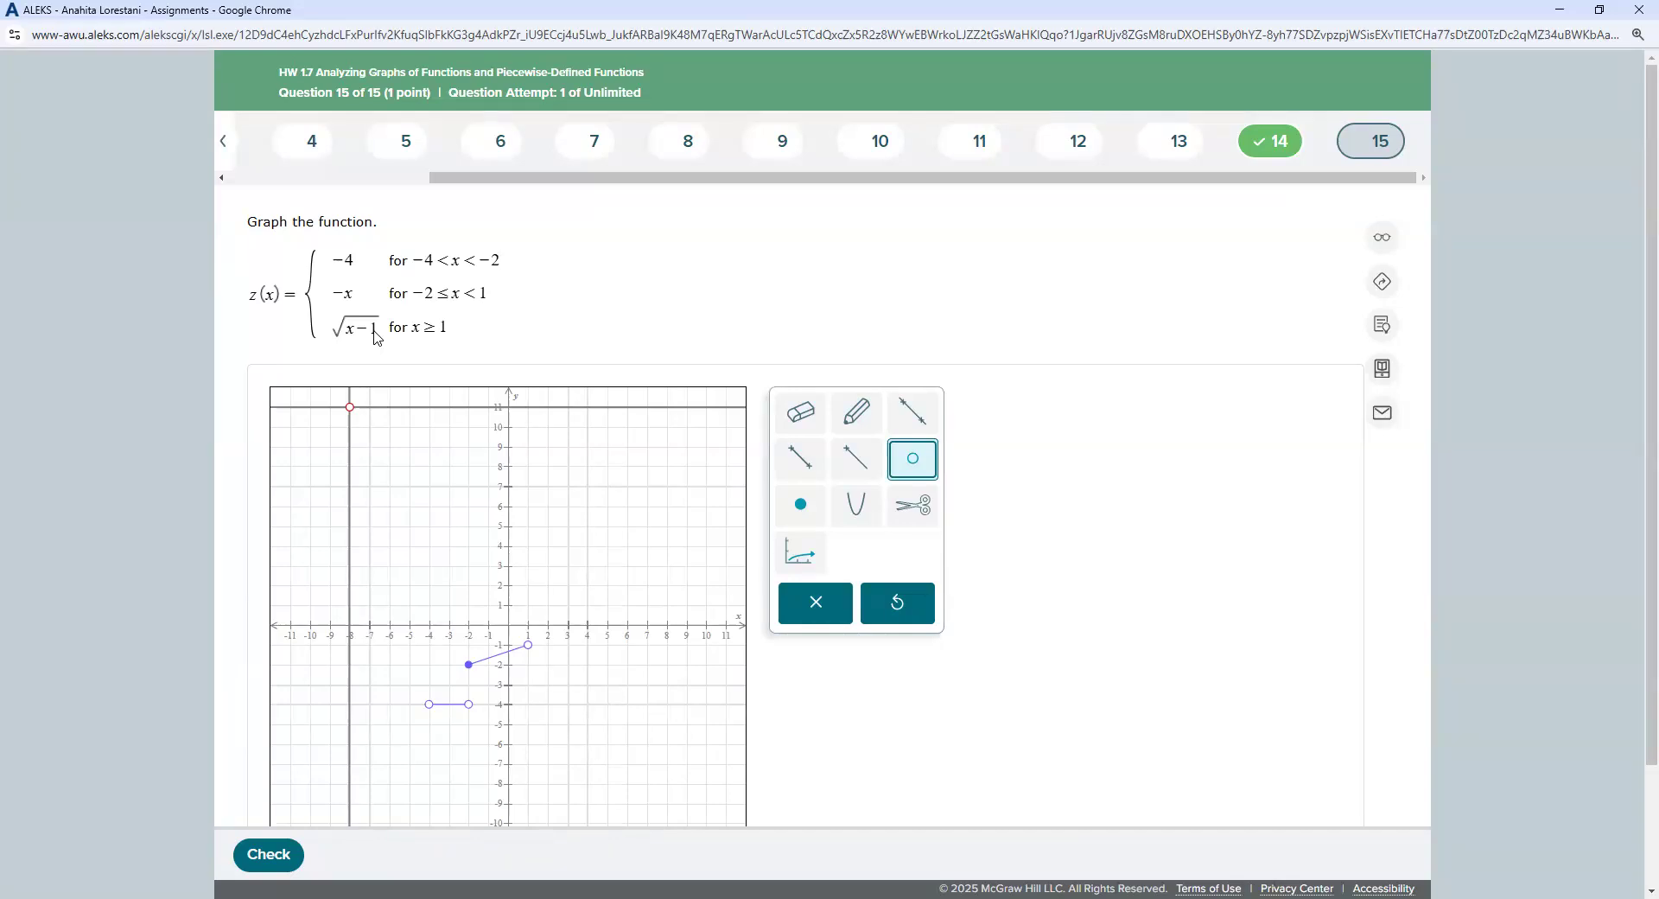
Step: Draw the square-root curve √(x−1) starting at (1, 0) and passing through (5, 2)
left_click(801, 552)
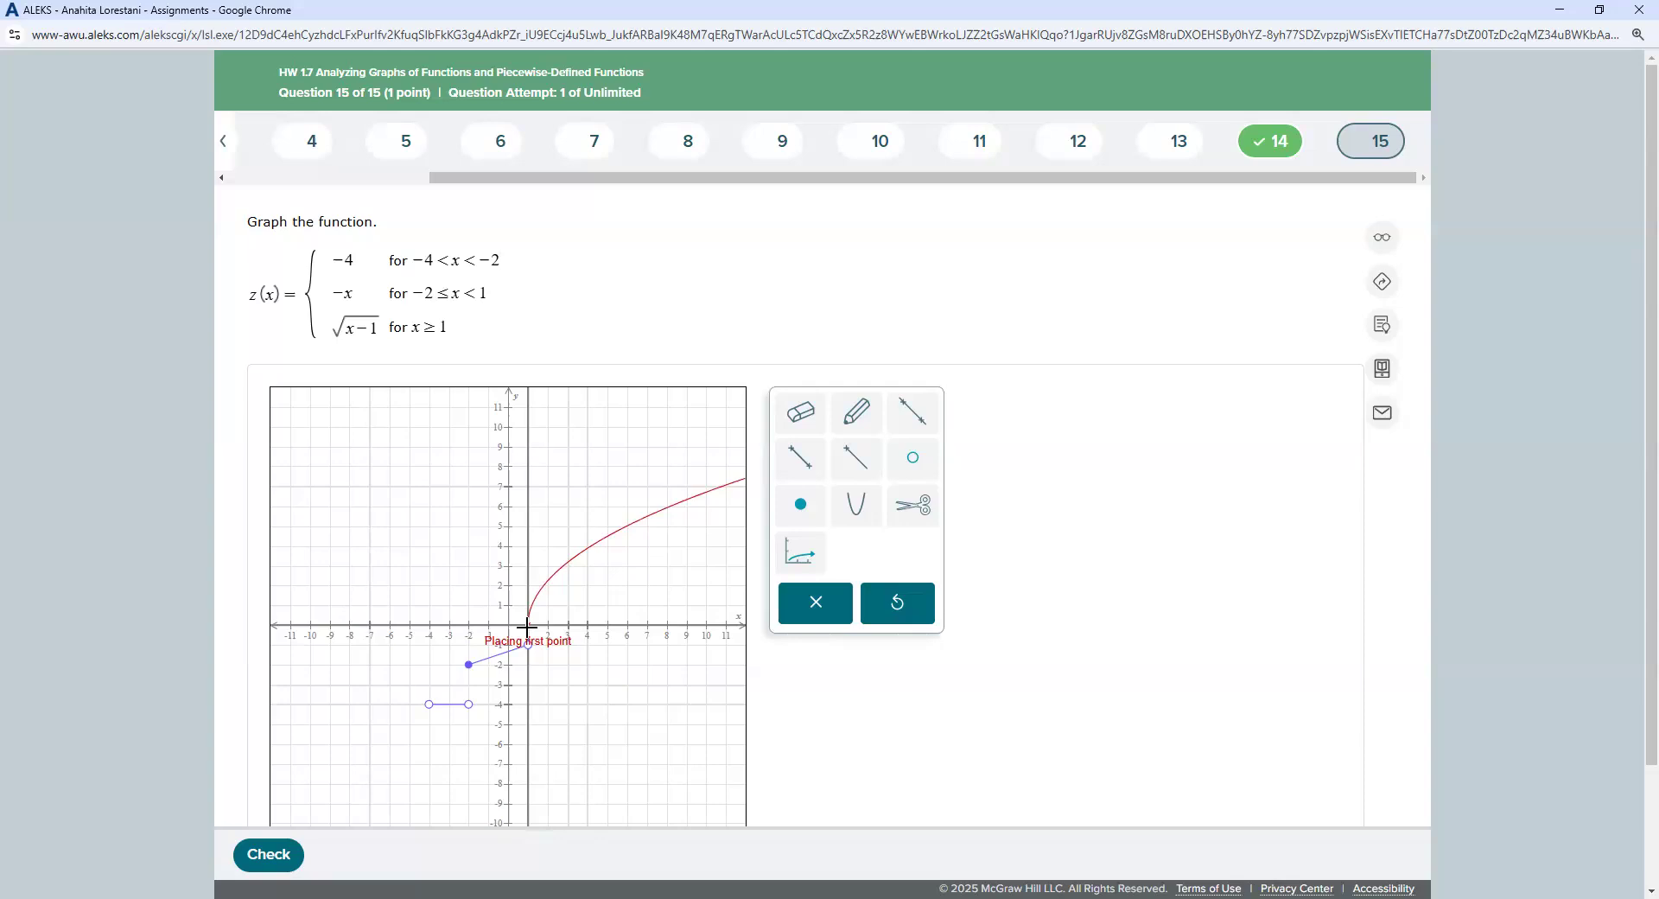
left_click(527, 625)
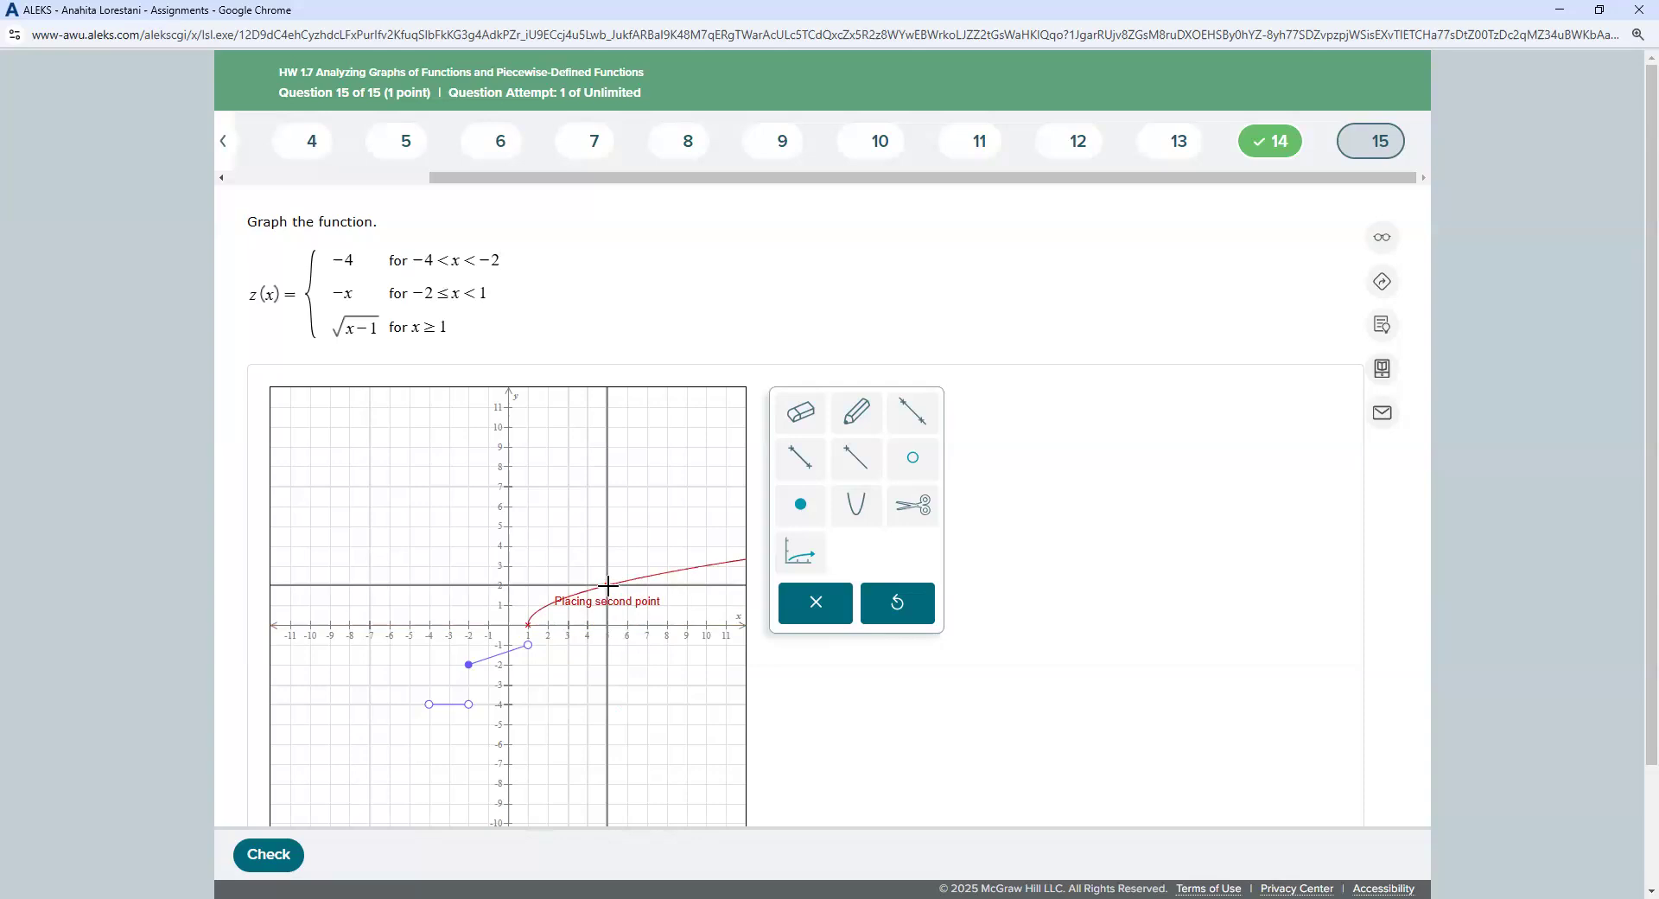
left_click(608, 586)
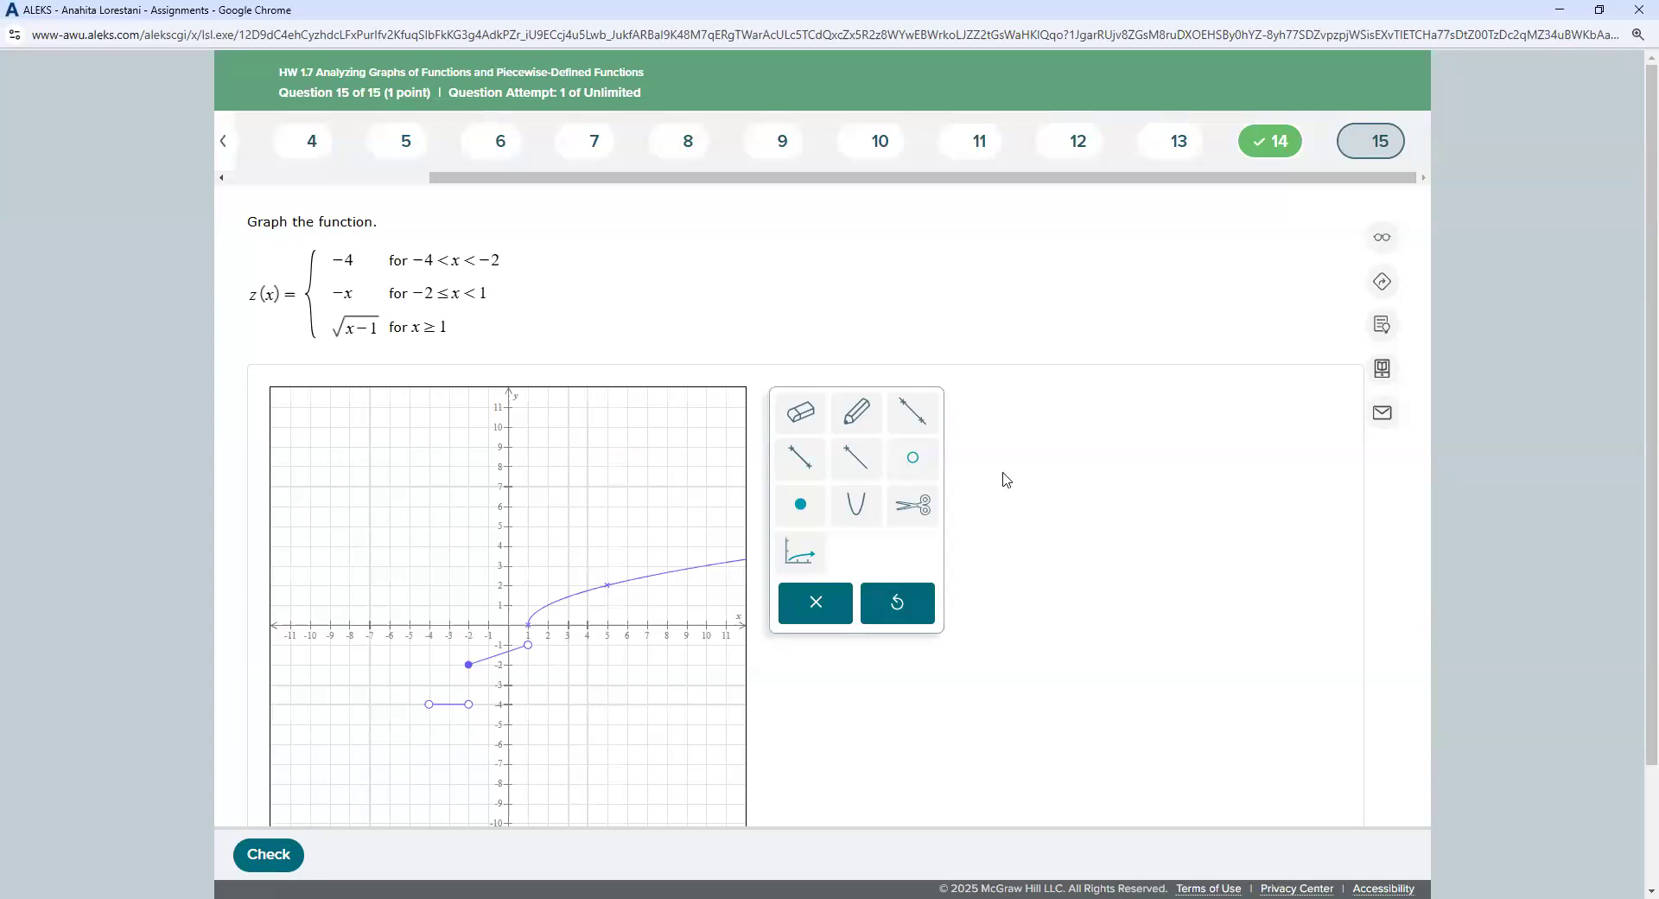
Step: Put a solid dot at (1, 0) and submit the graph, which is marked incorrect
left_click(797, 505)
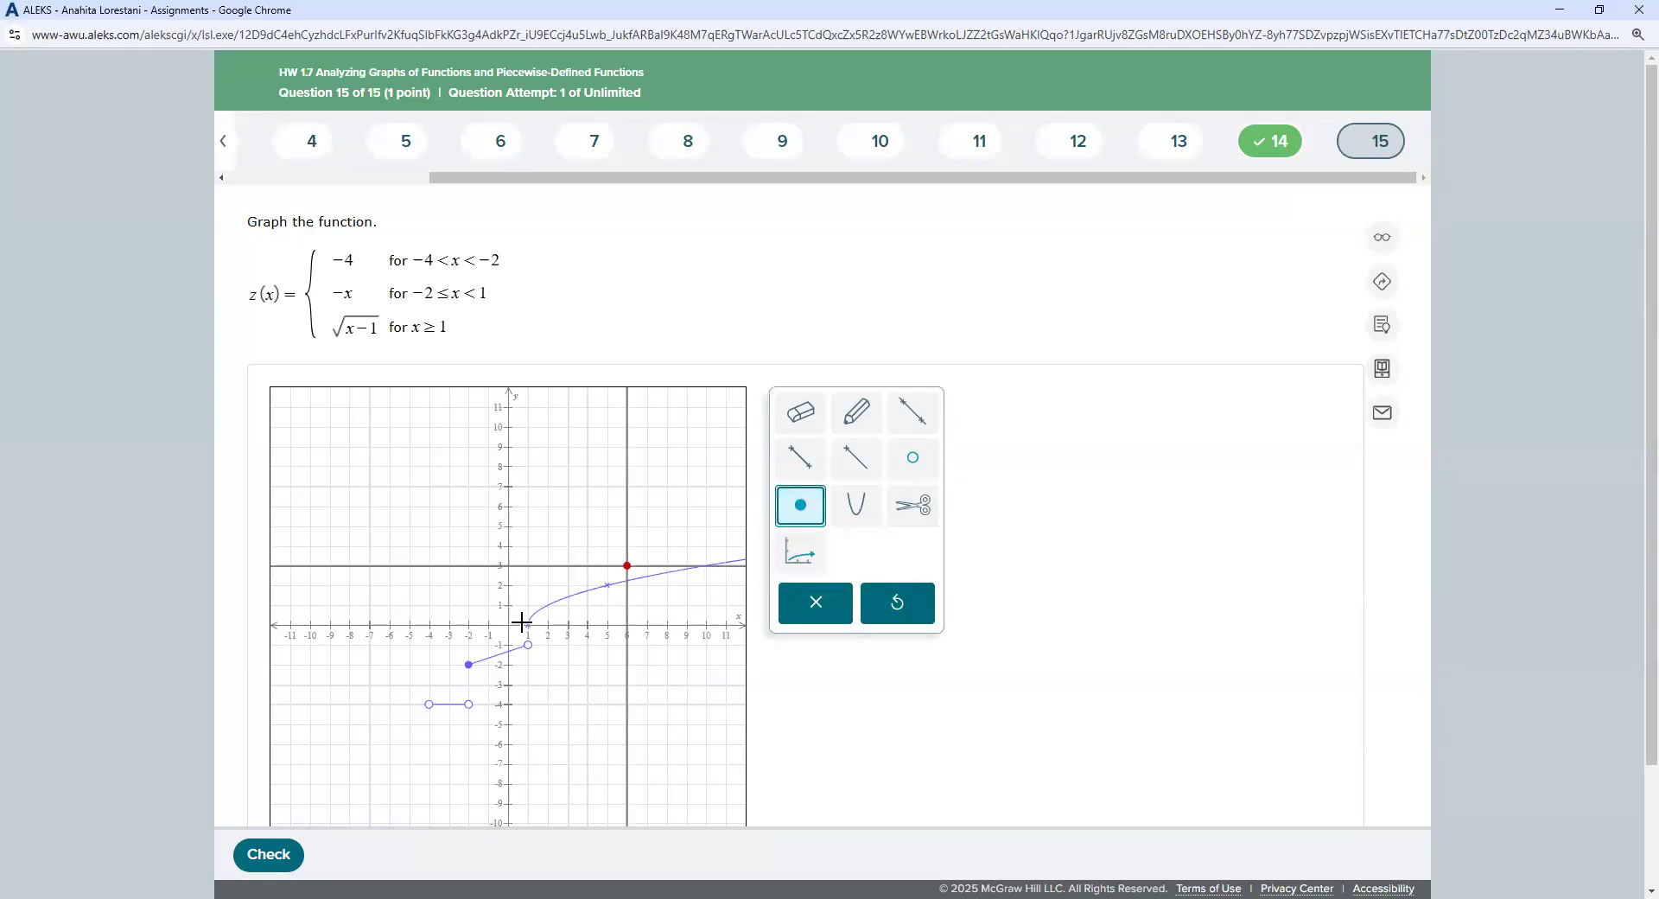
left_click(527, 625)
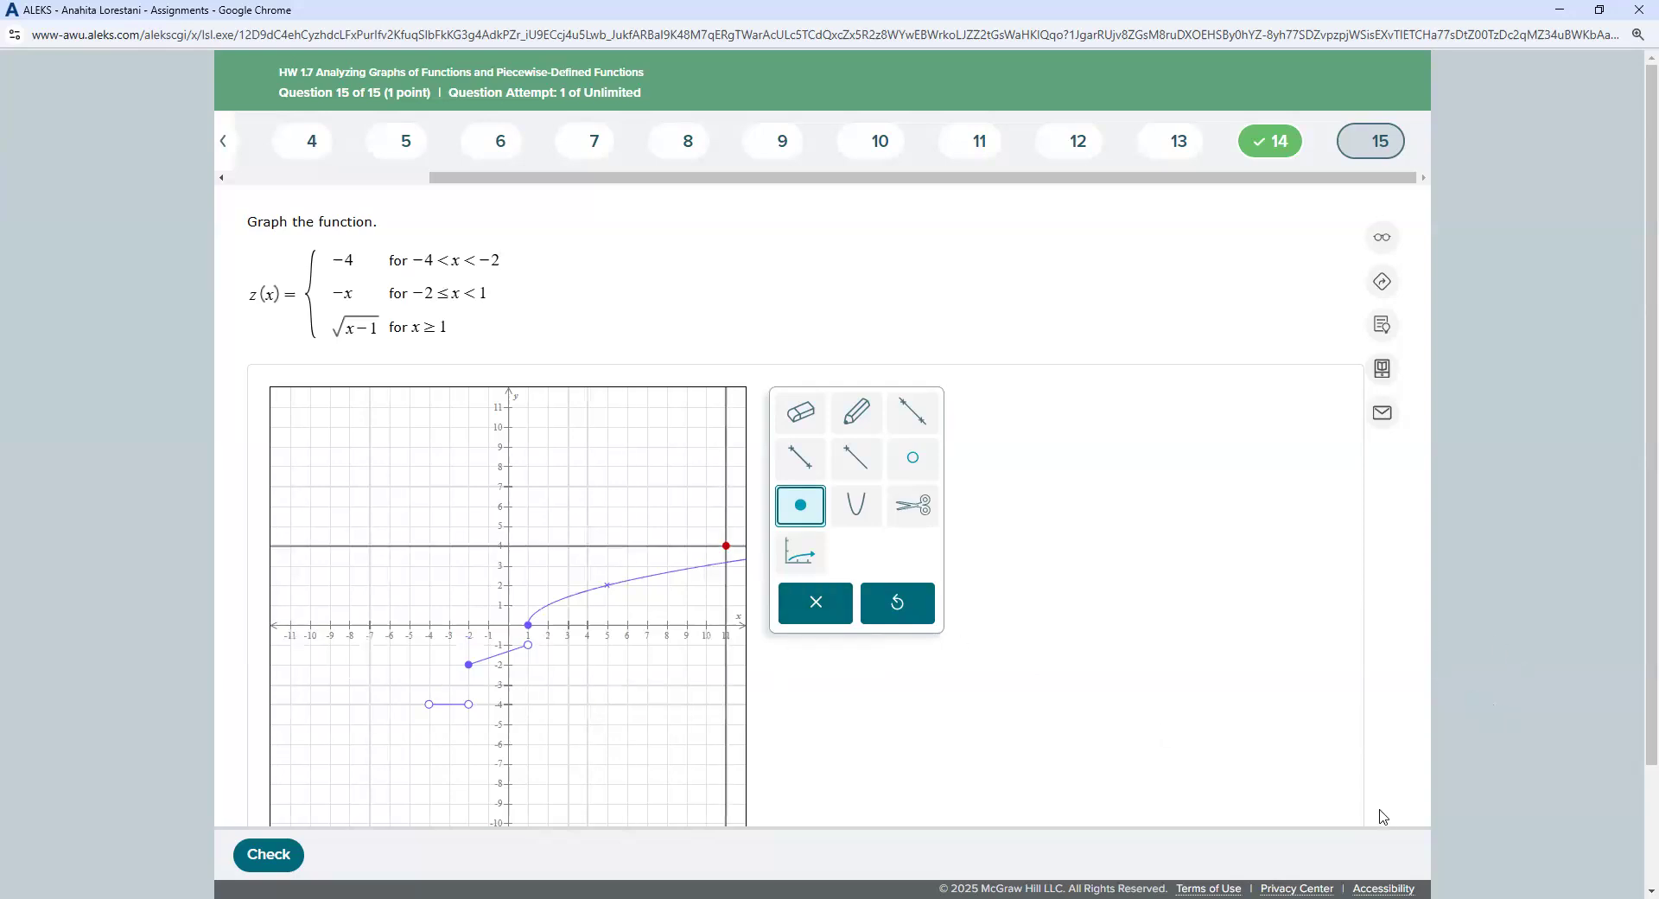
left_click(271, 854)
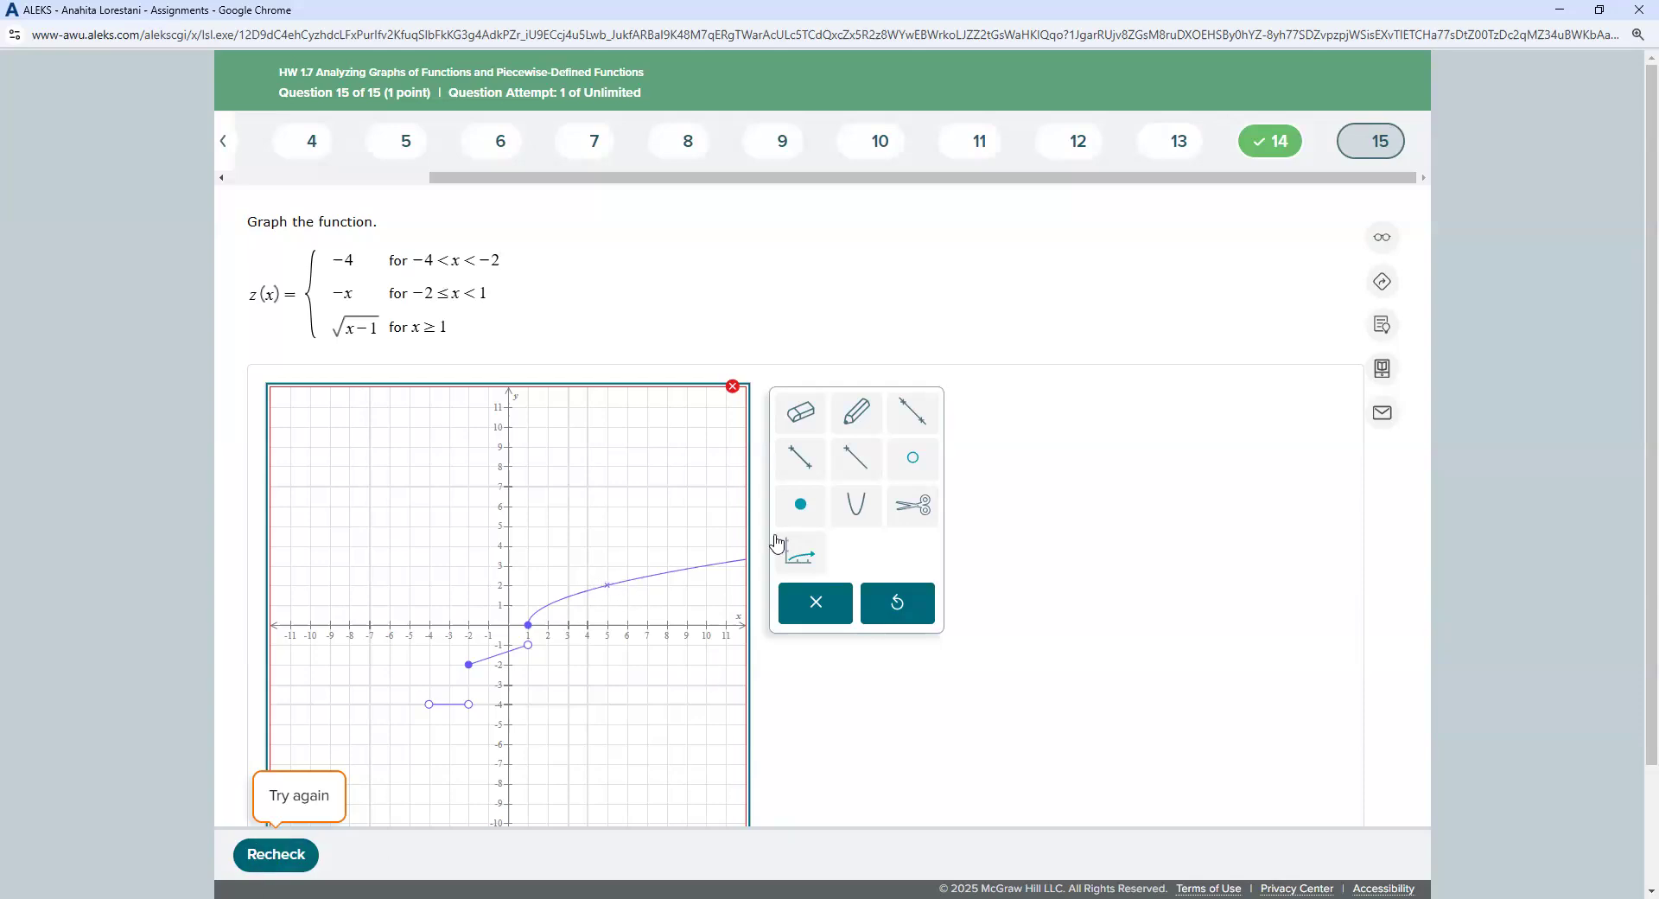
Step: Clear the whole graph, then remove a full line mistakenly drawn through (-4,-4) and (-2,-4)
left_click(816, 608)
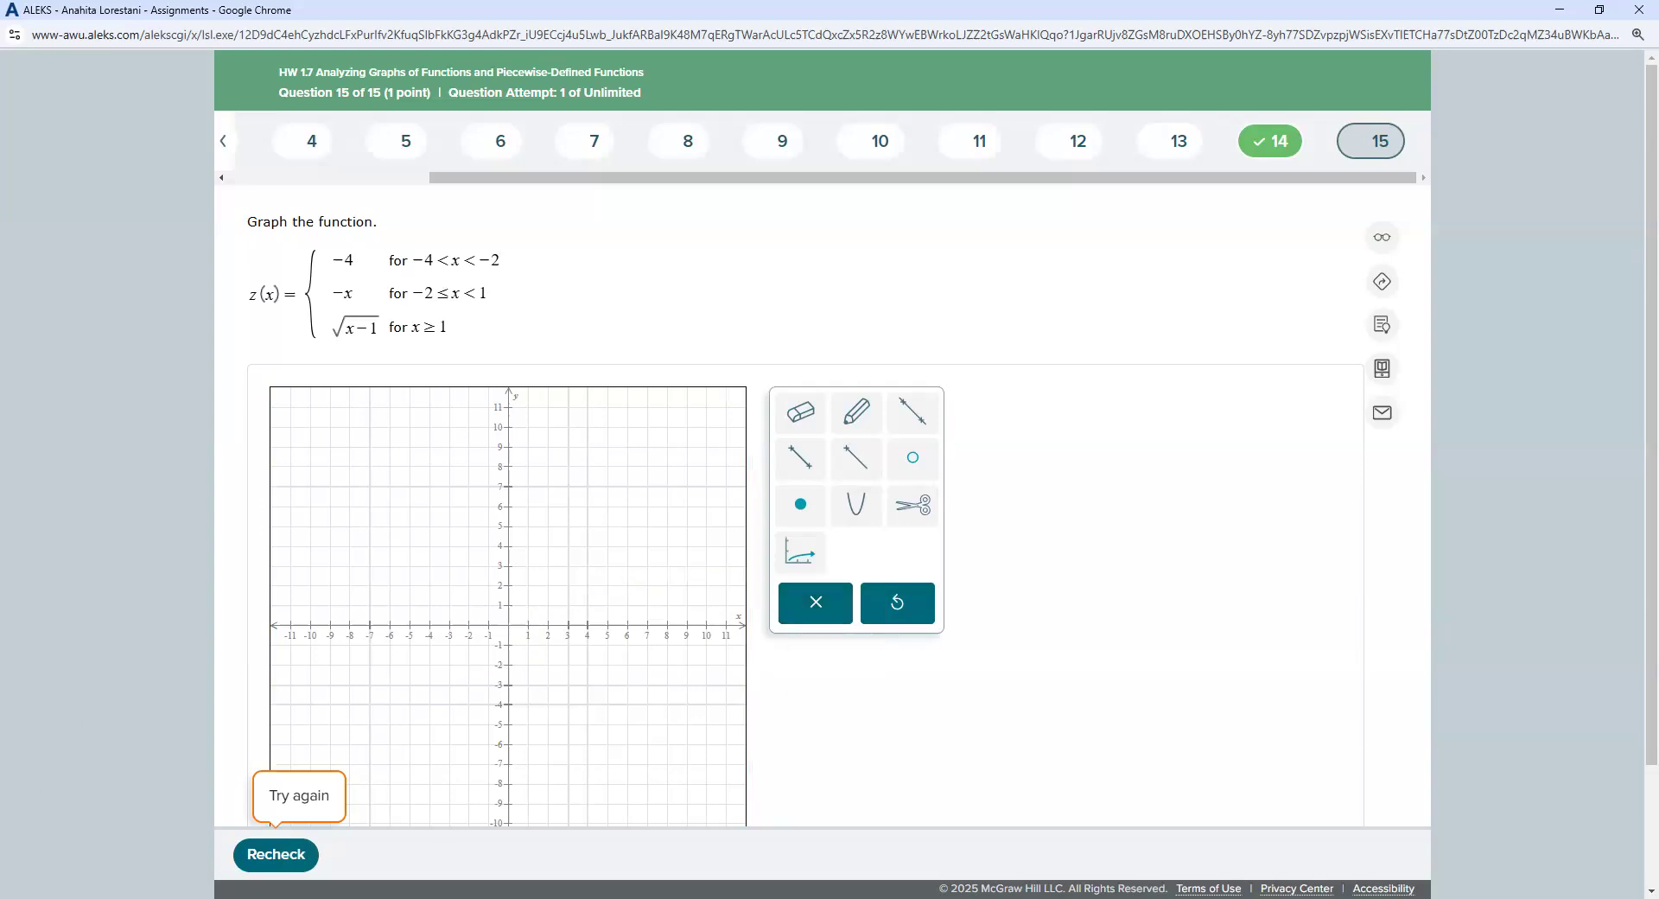
left_click(913, 412)
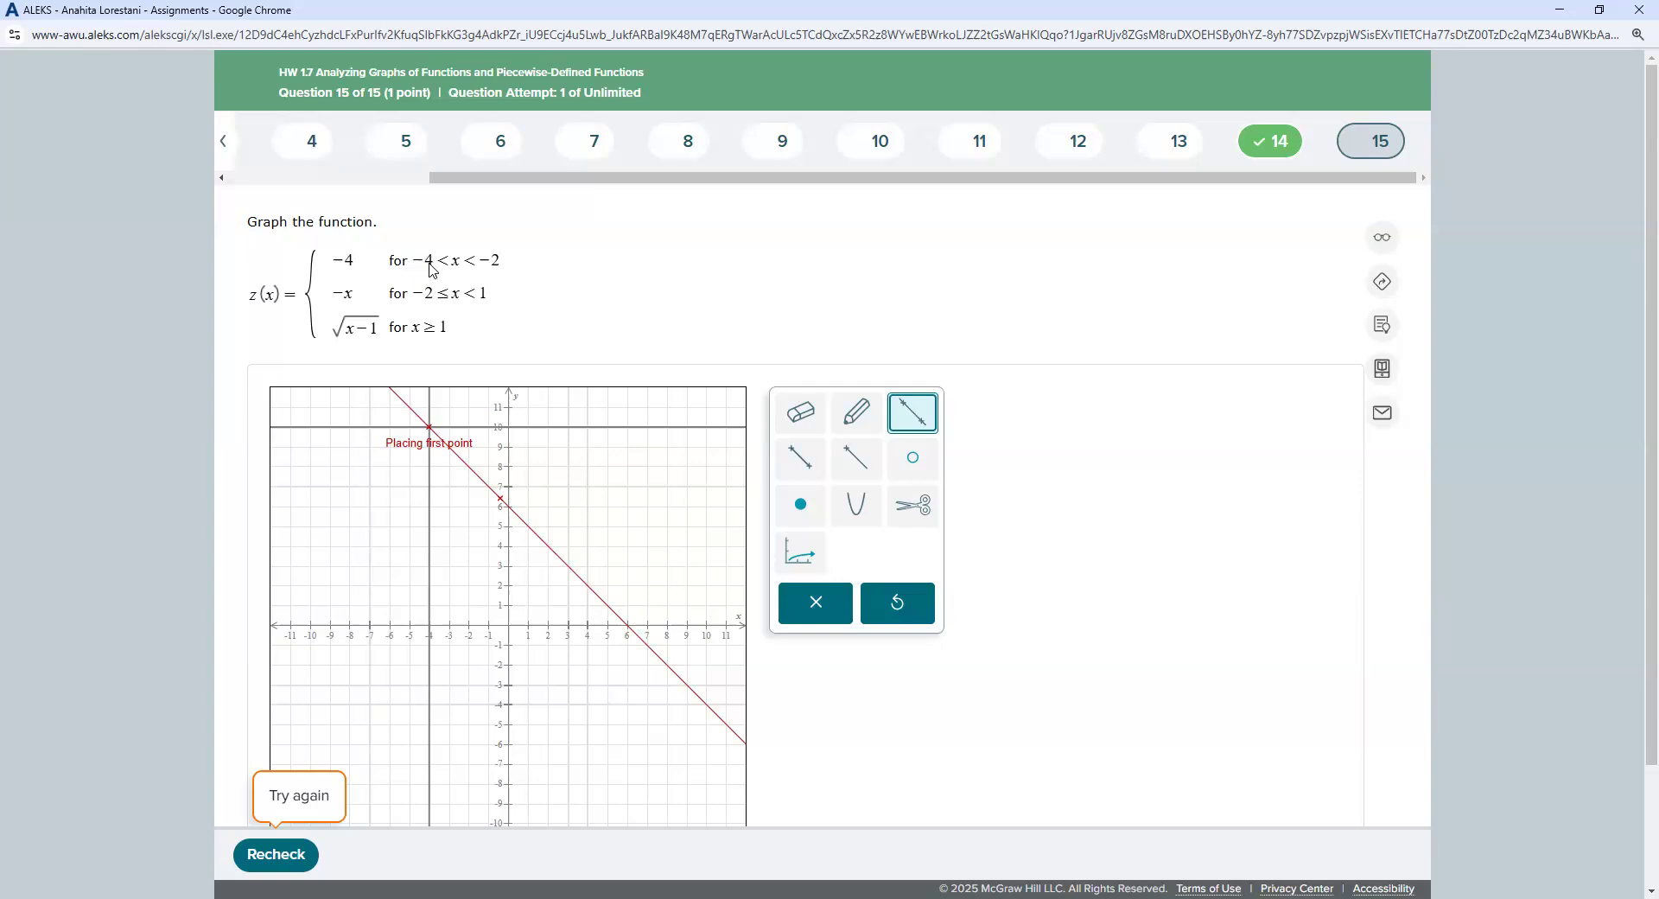
left_click(429, 705)
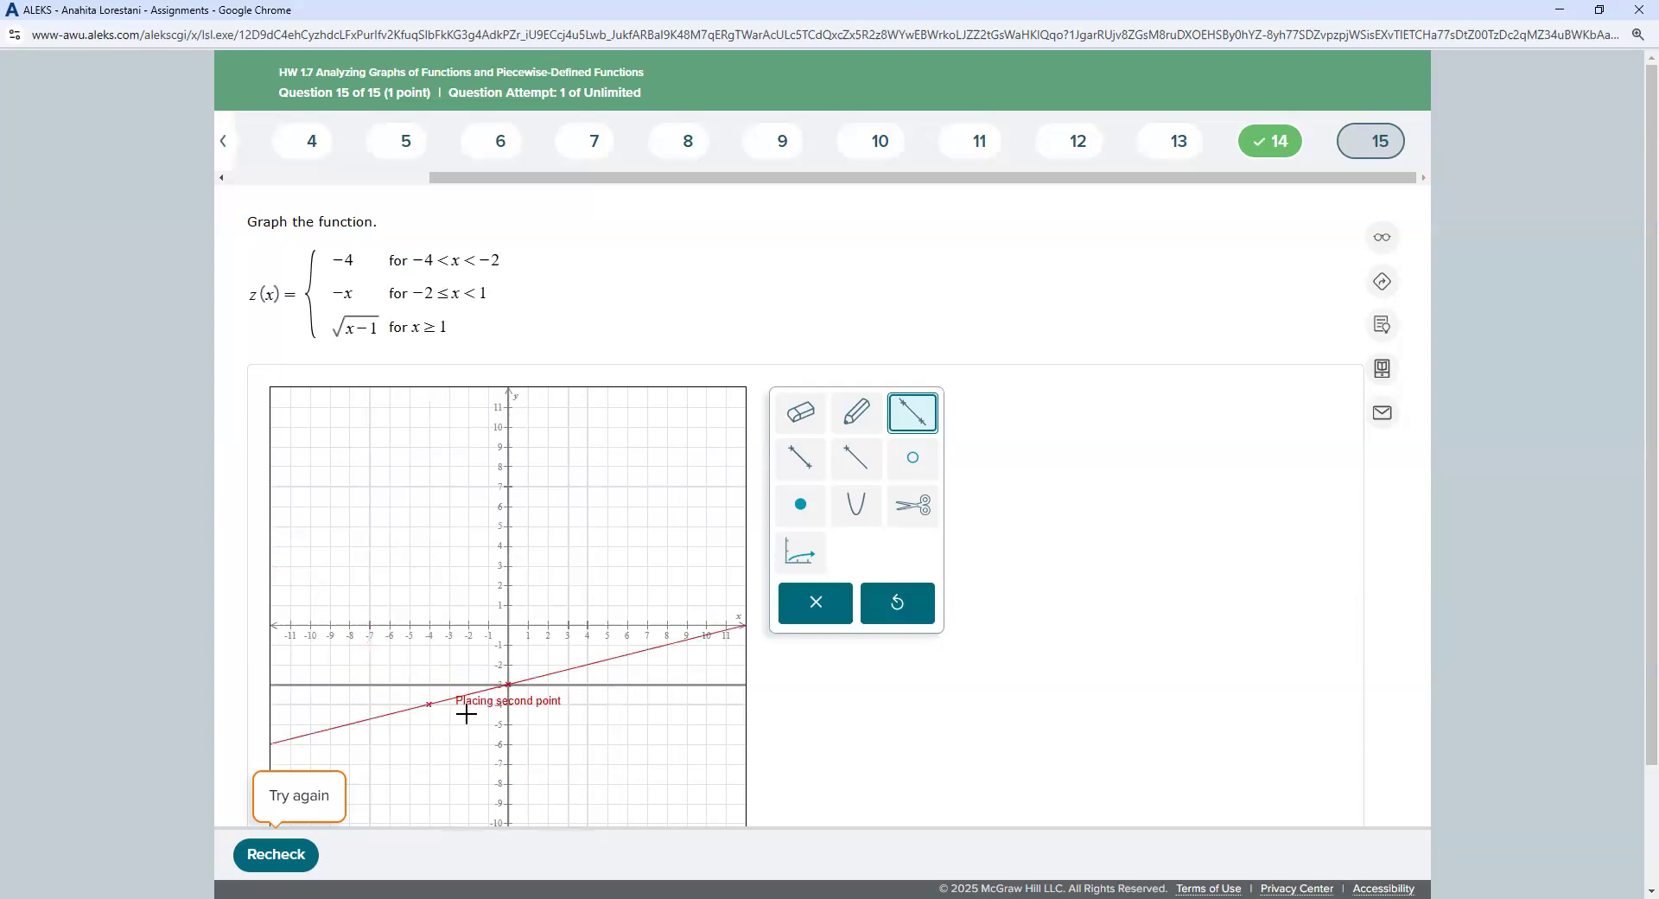
left_click(469, 705)
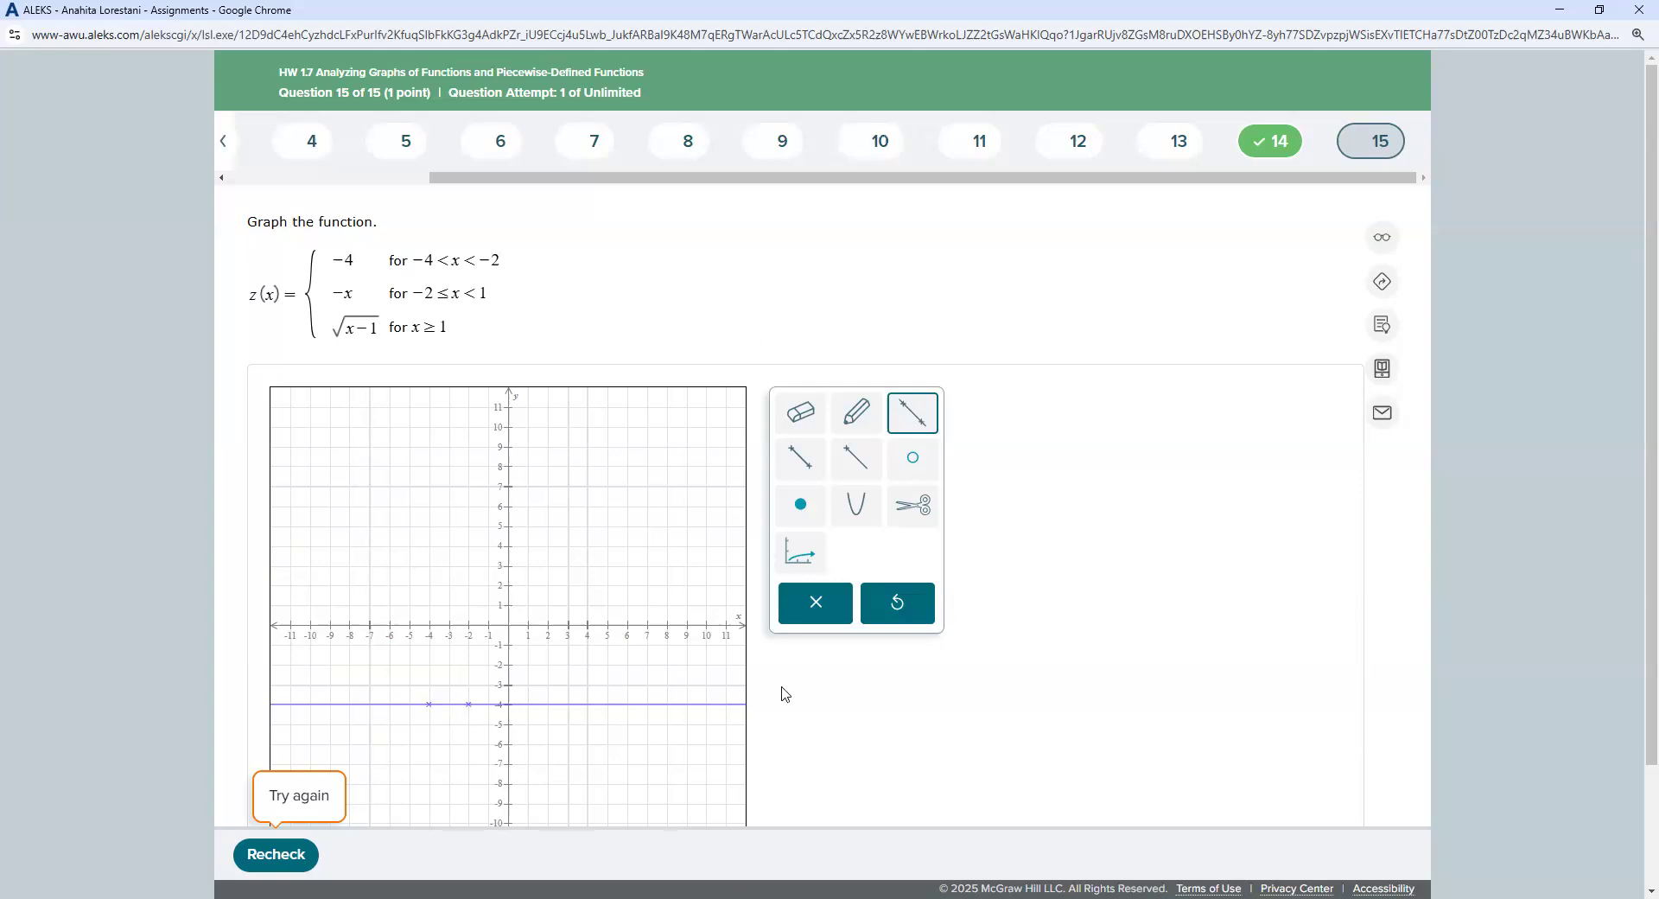
left_click(795, 624)
Step: Draw the y = -4 segment from (-4,-4) to (-2,-4) with open circles at both ends
left_click(800, 459)
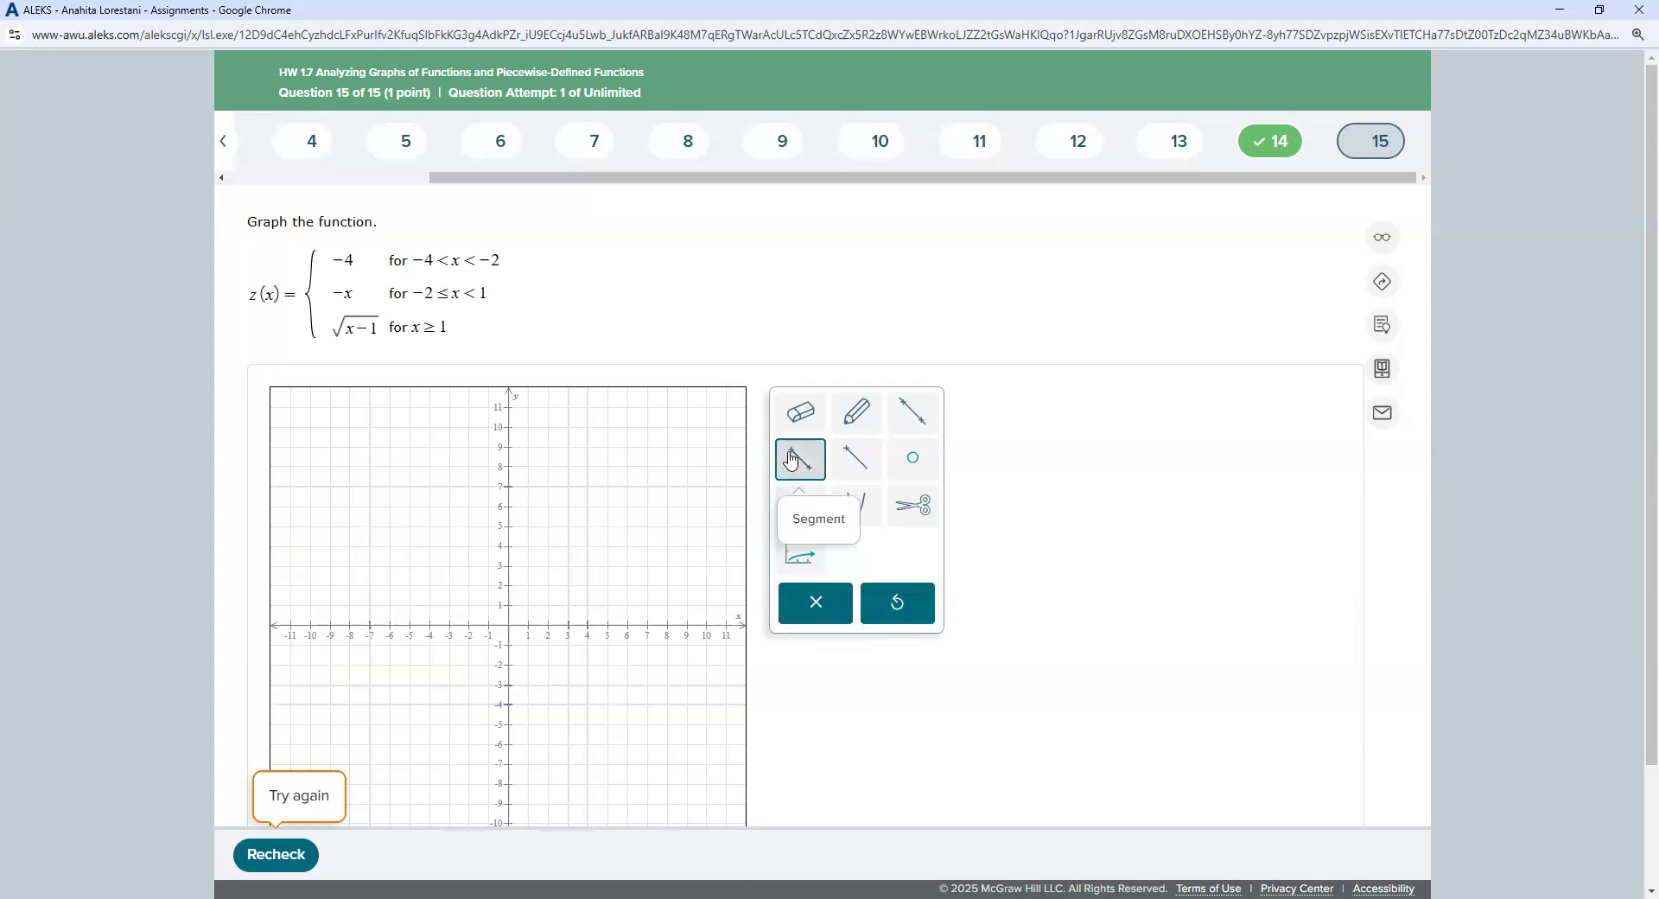
left_click(429, 705)
left_click(468, 705)
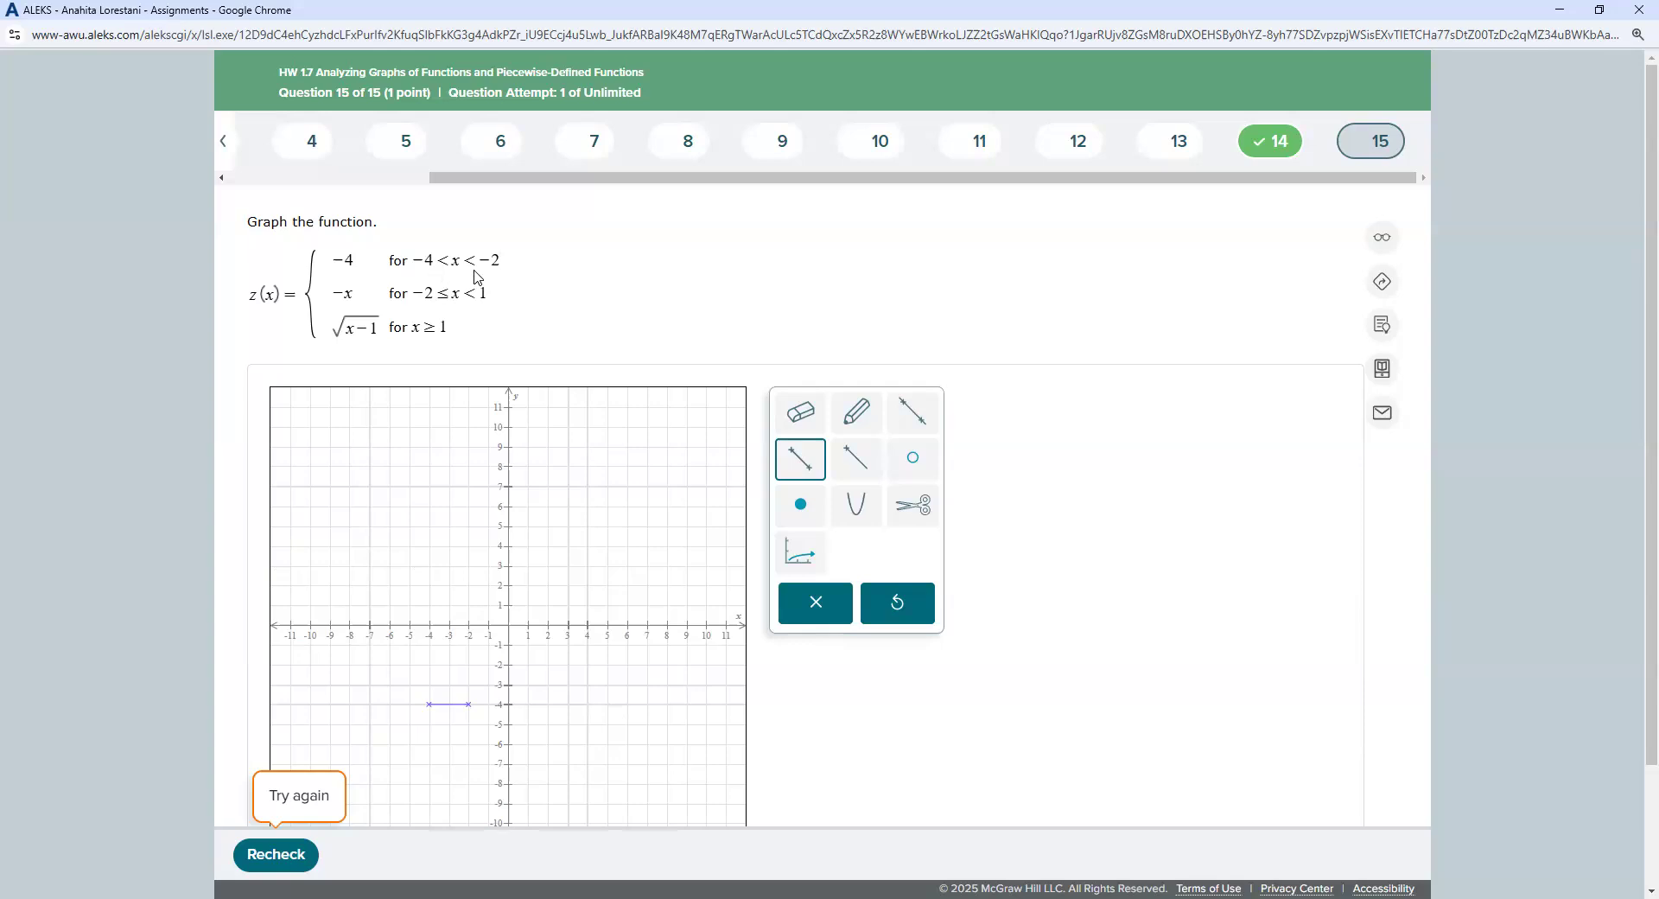
left_click(913, 464)
left_click(429, 704)
left_click(470, 704)
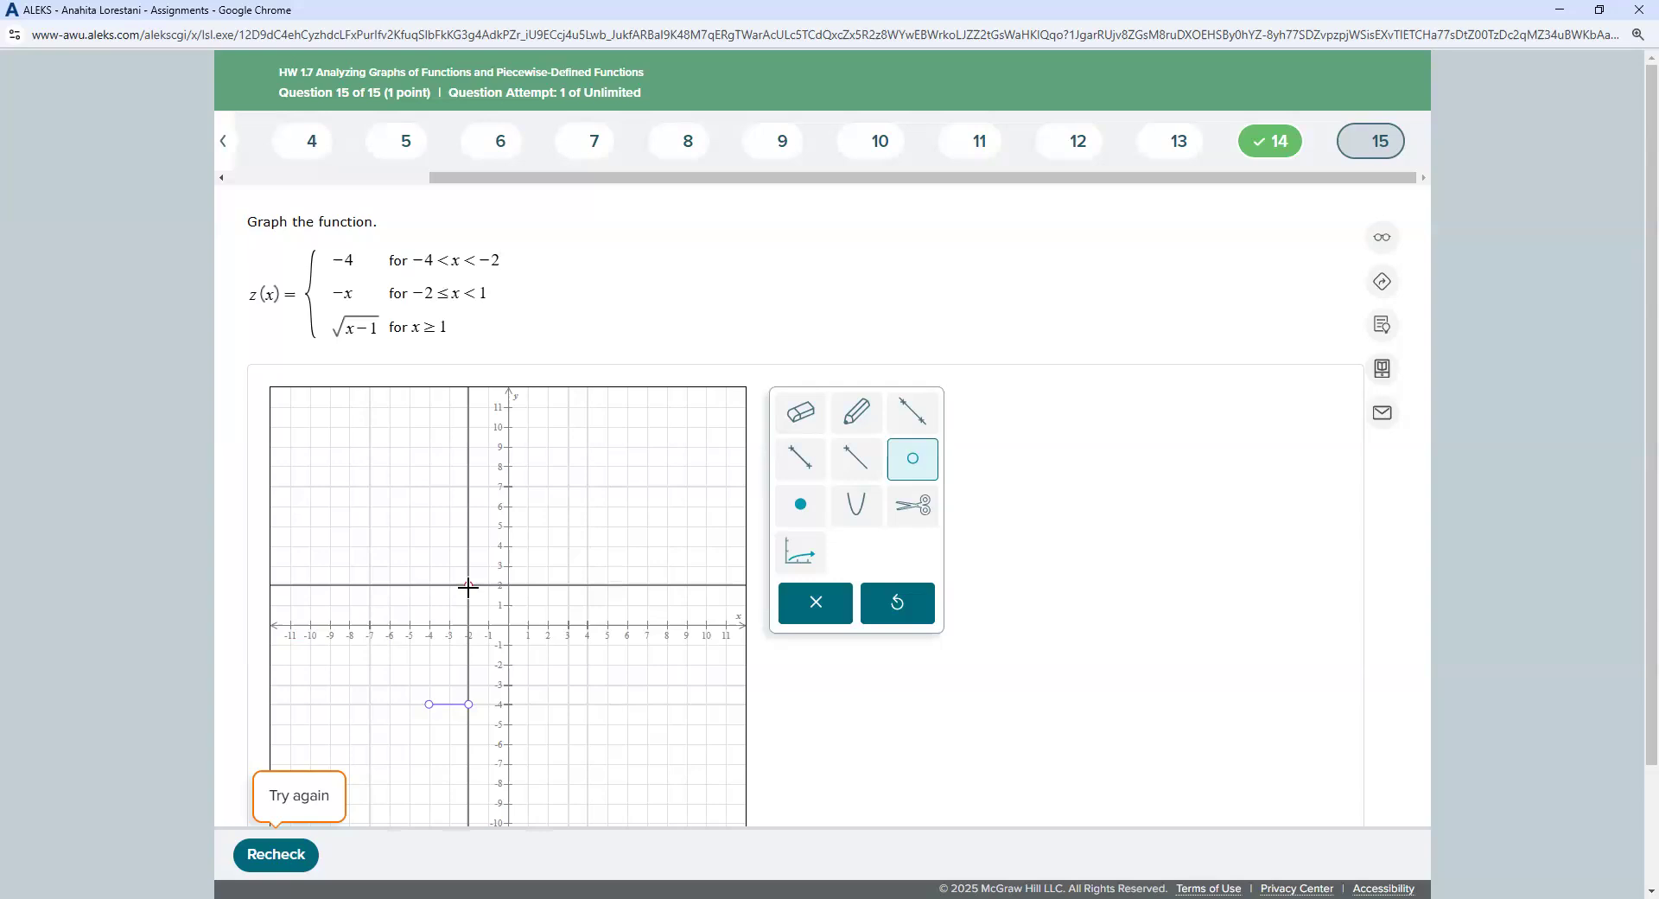
Step: Undo a stray open circle at (-2, 2) and draw the -x segment from (-2, 2) to (1, -1)
left_click(468, 587)
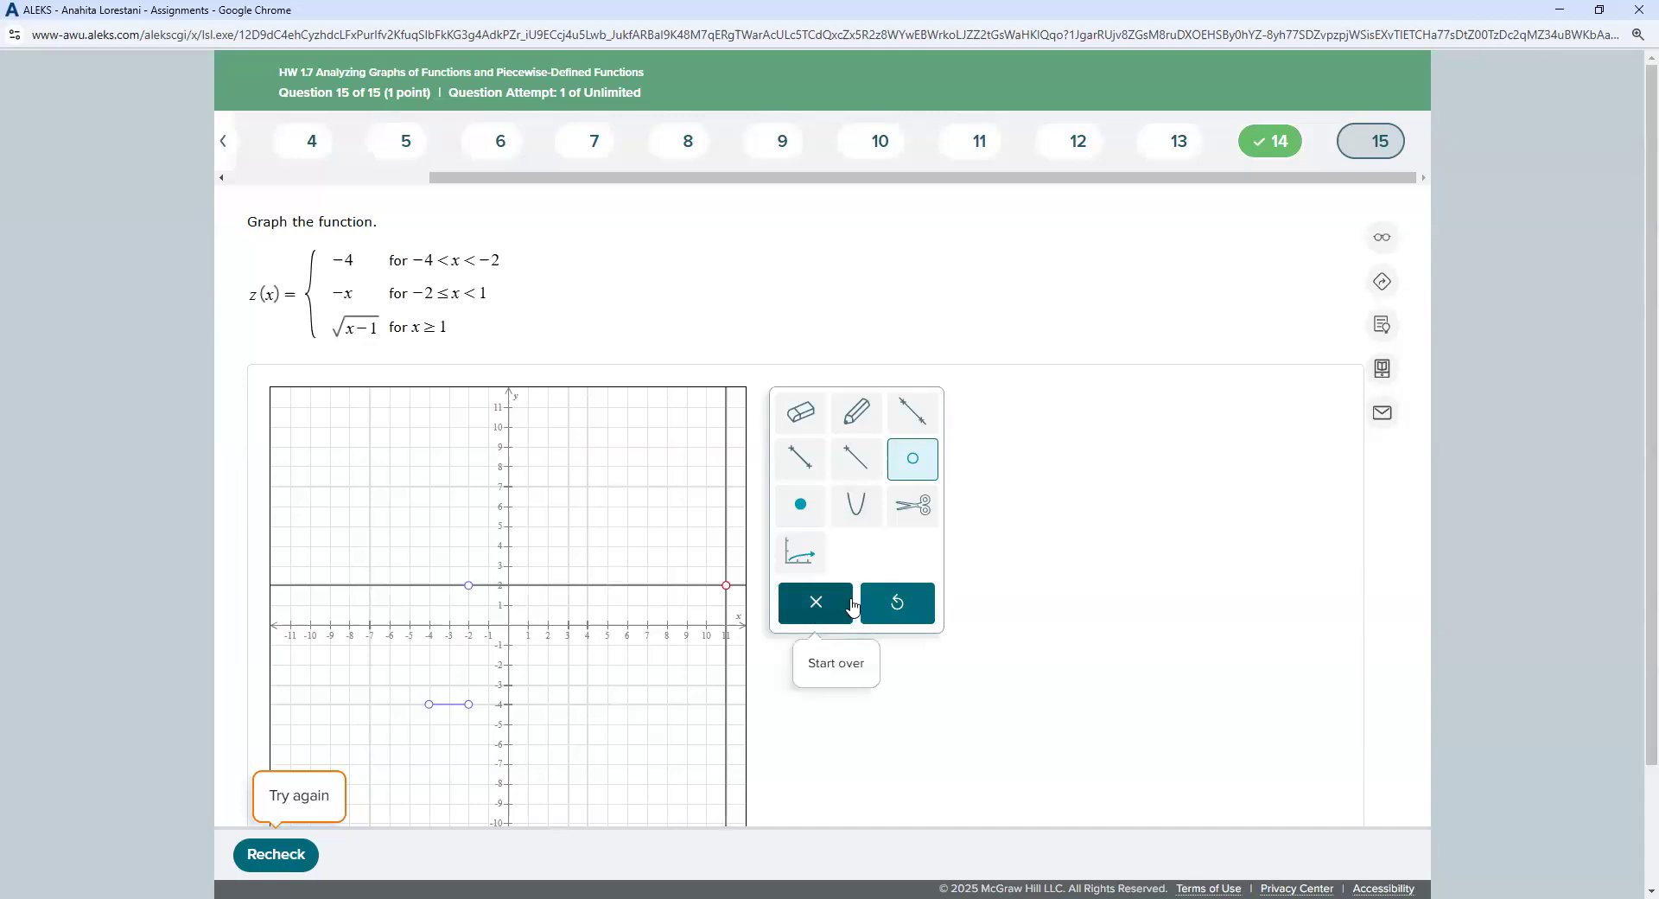
left_click(898, 603)
left_click(800, 458)
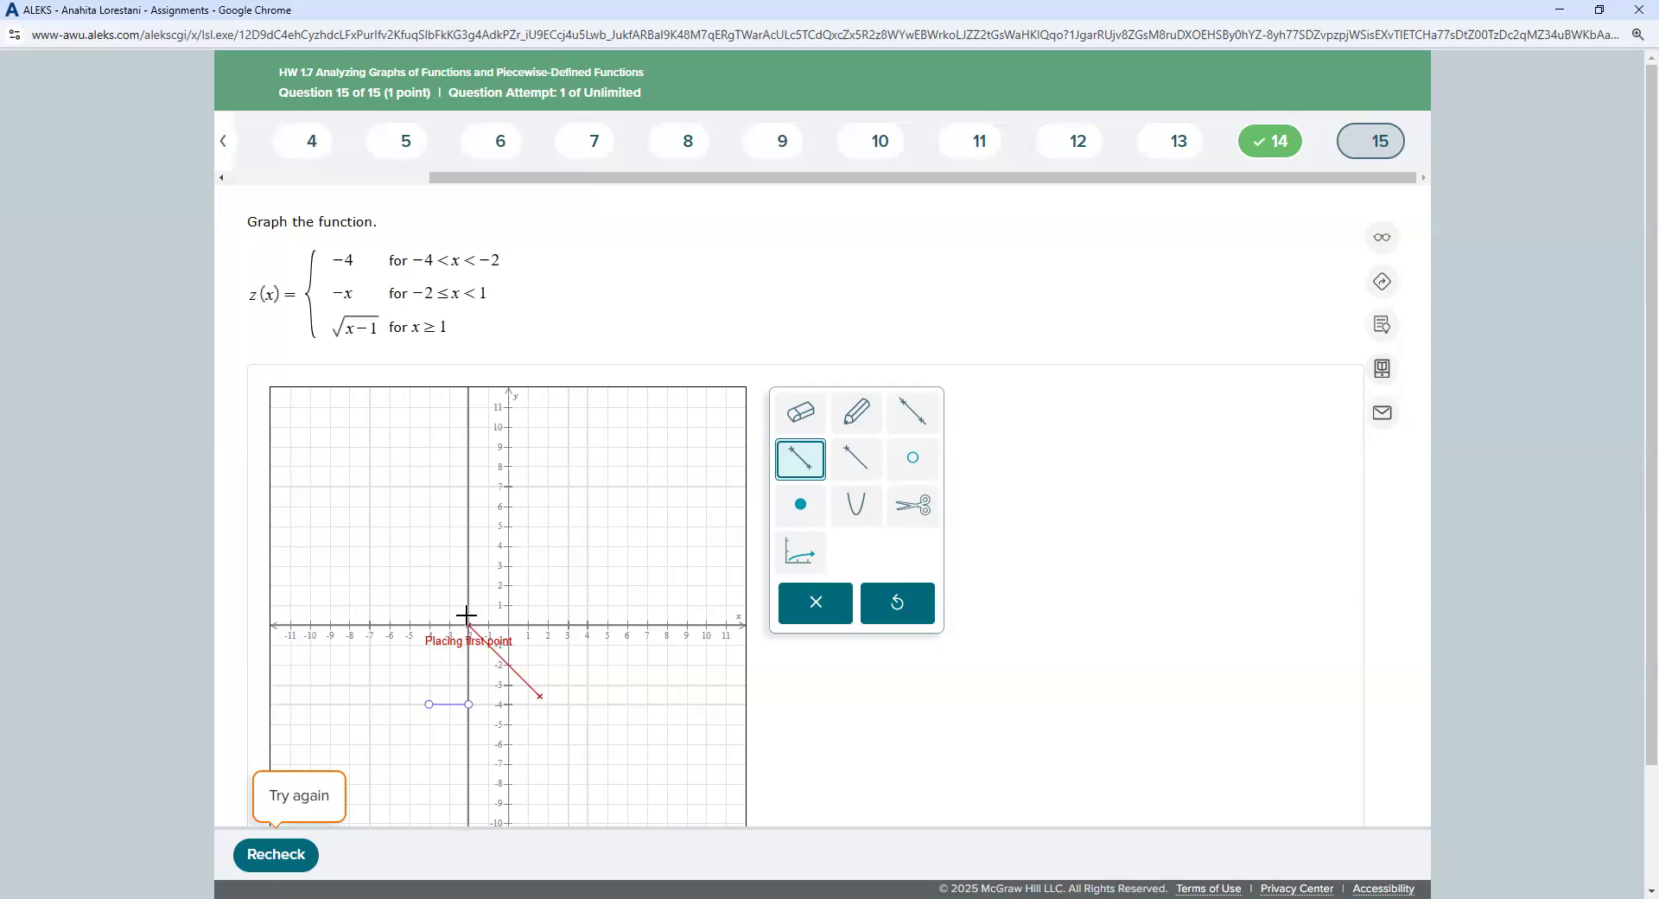
left_click(467, 584)
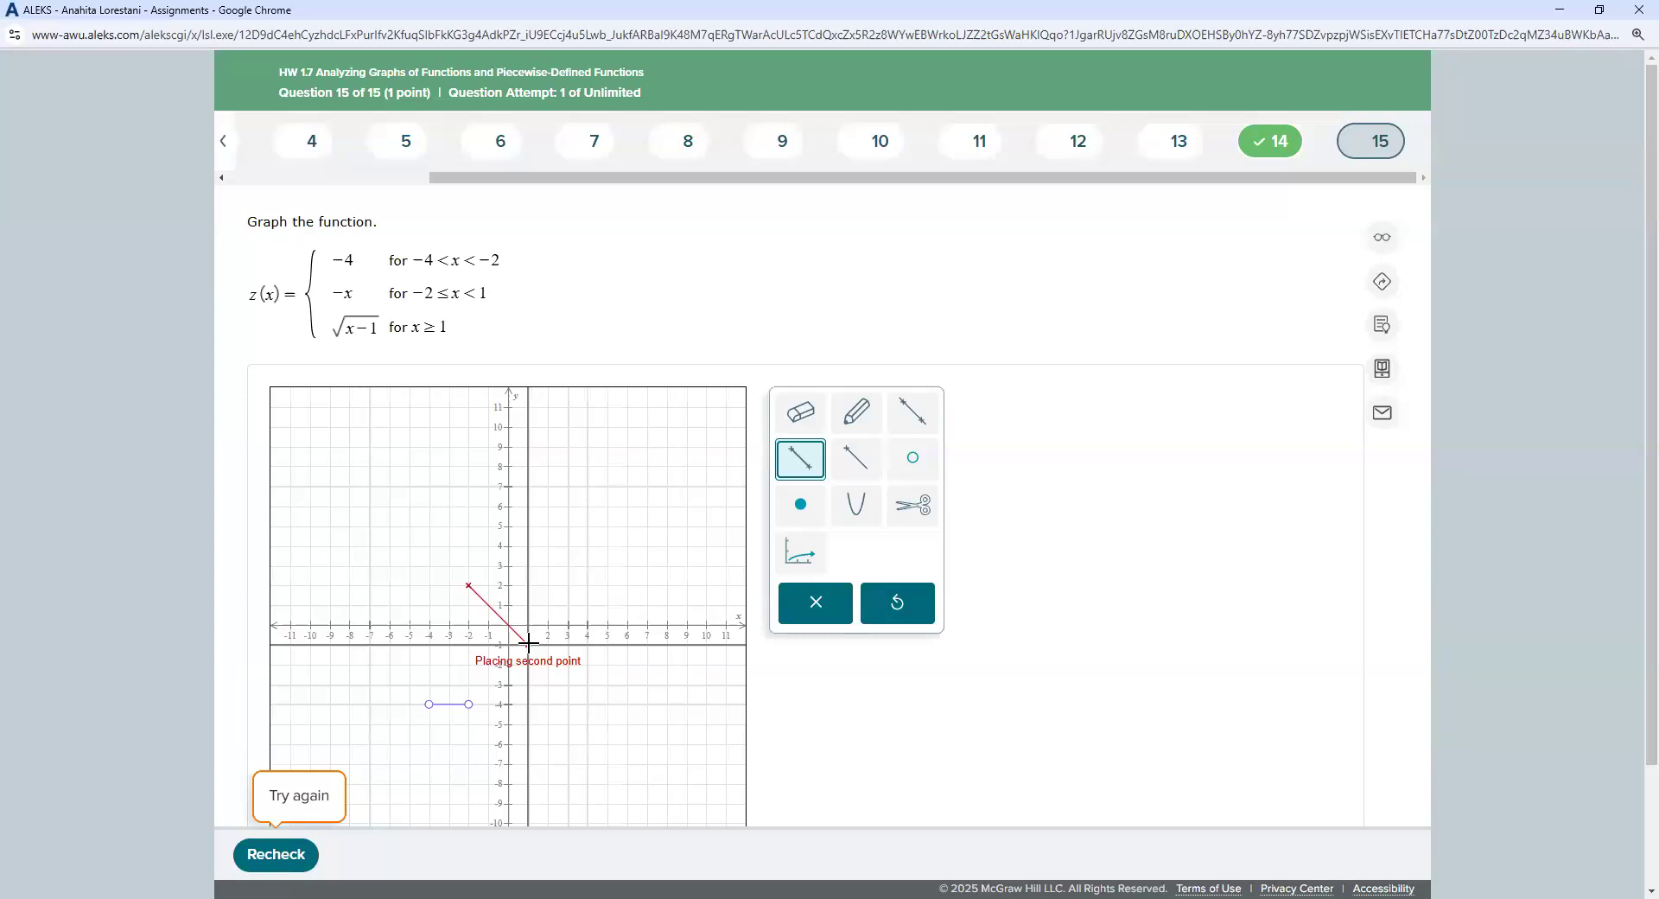
left_click(528, 642)
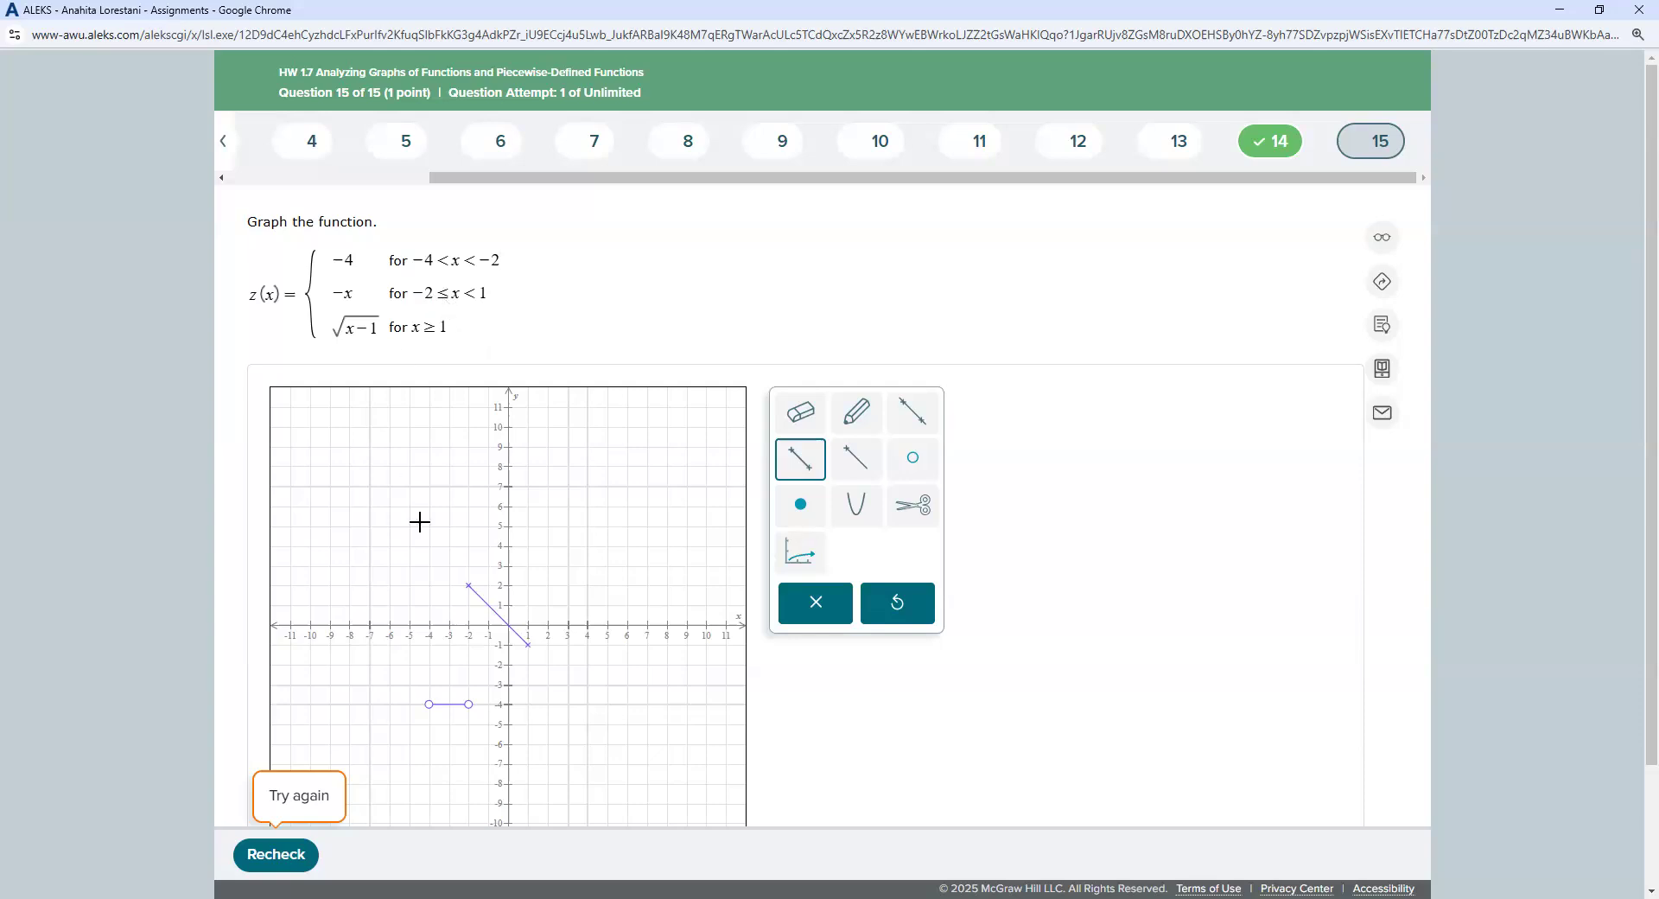
Step: Put a solid dot at (-2, 2) and an open circle at (1, -1)
left_click(800, 505)
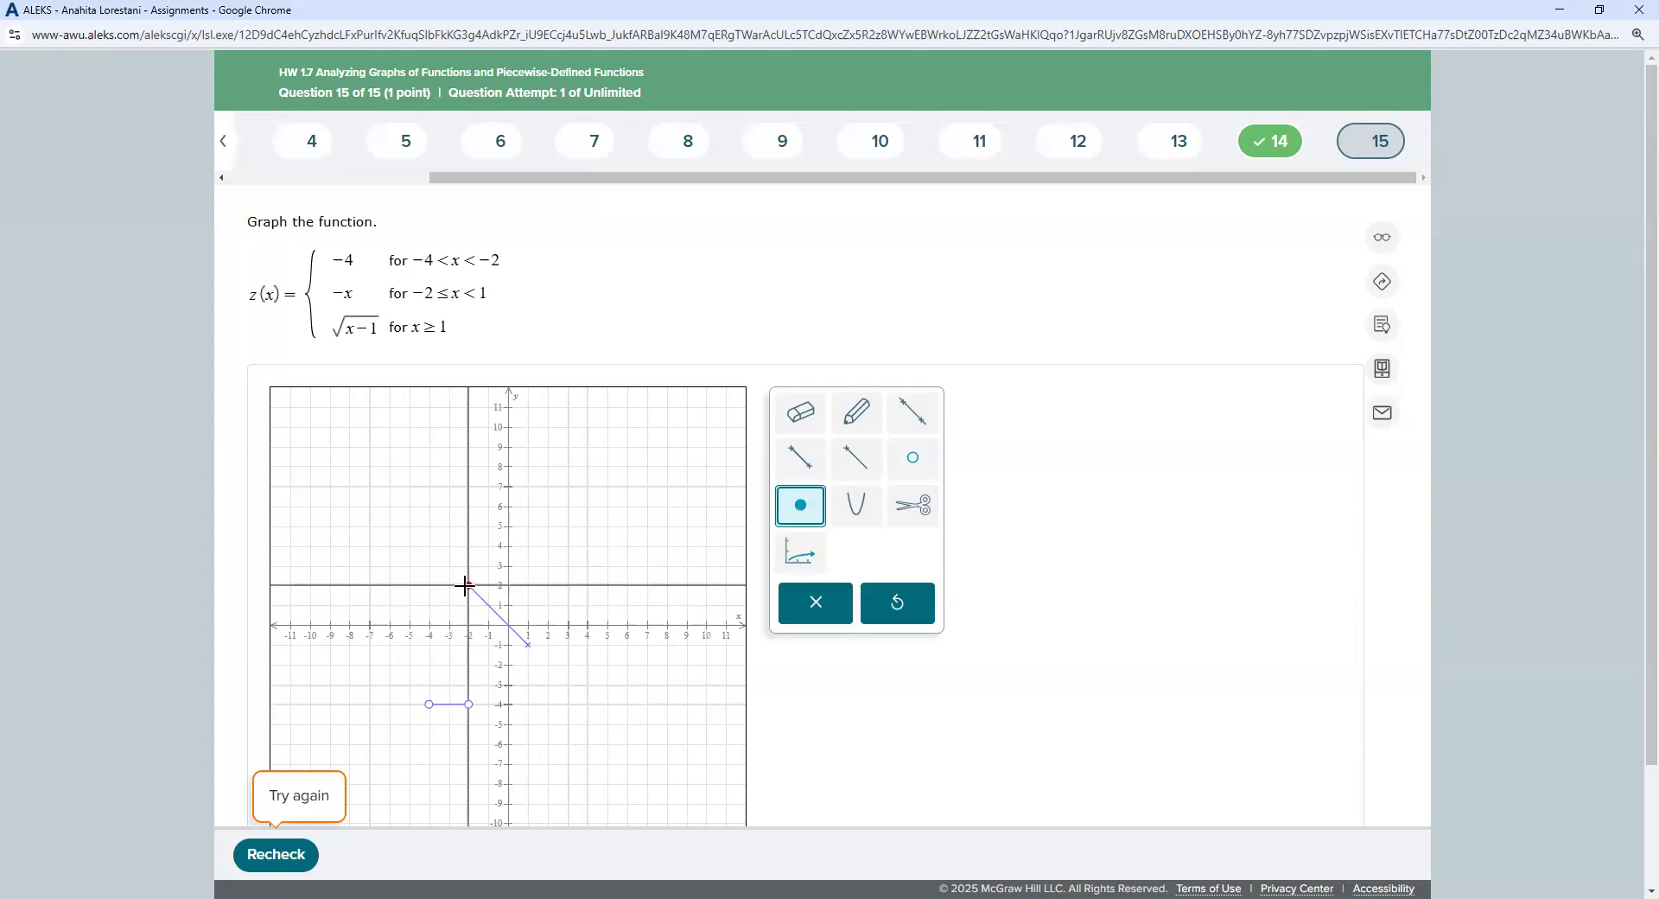
left_click(465, 585)
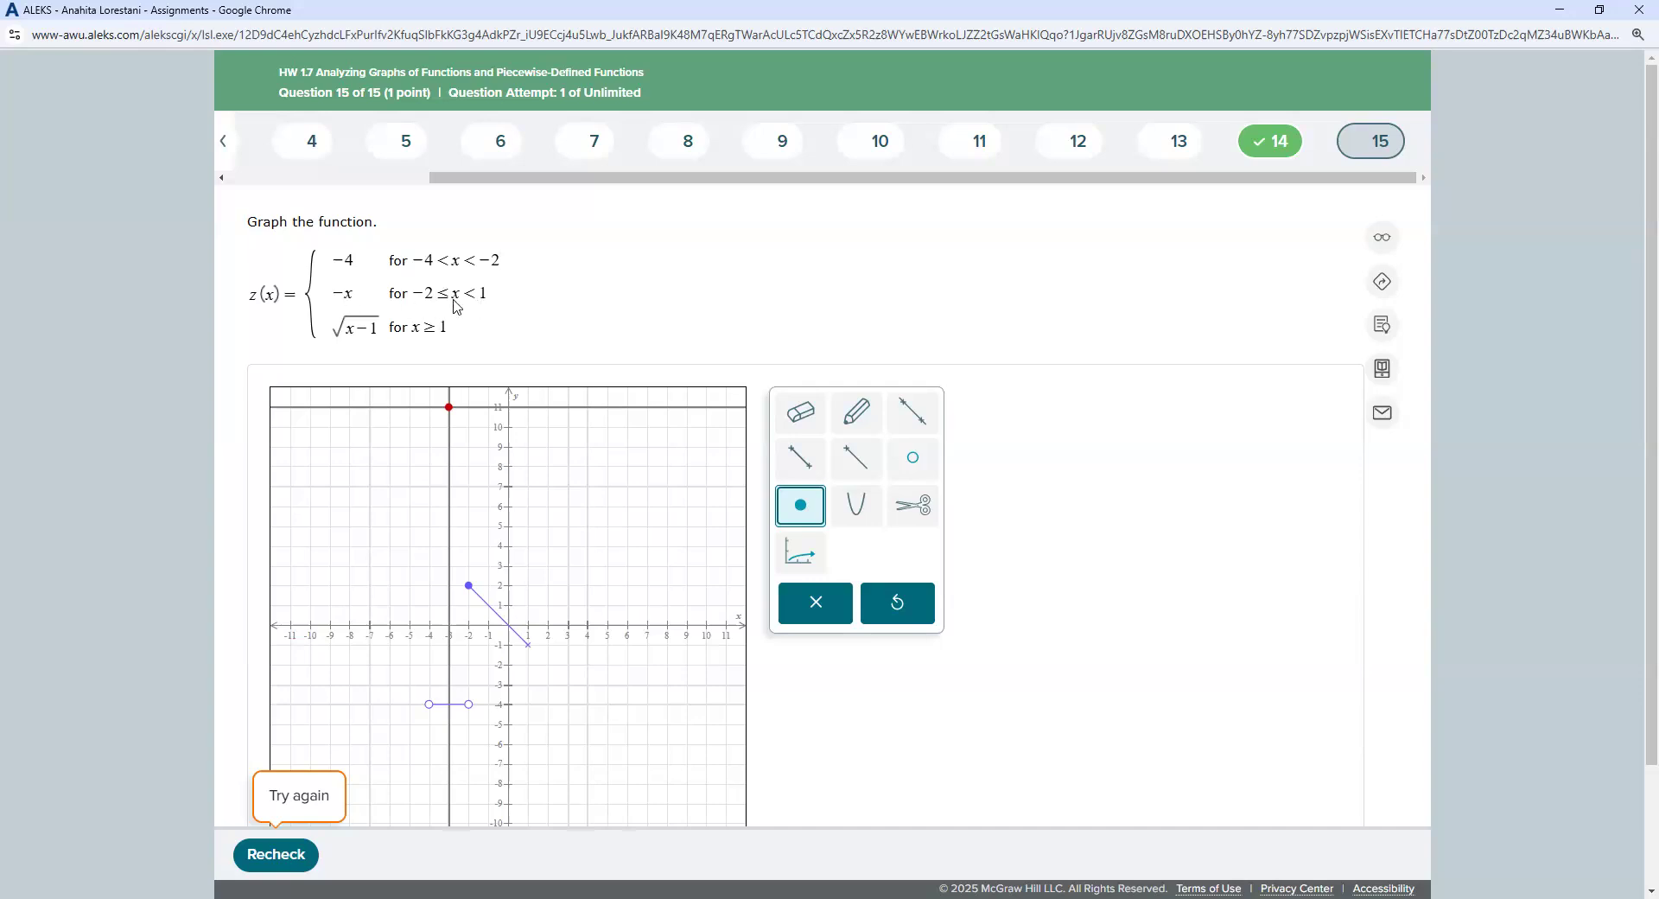
left_click(912, 458)
left_click(528, 645)
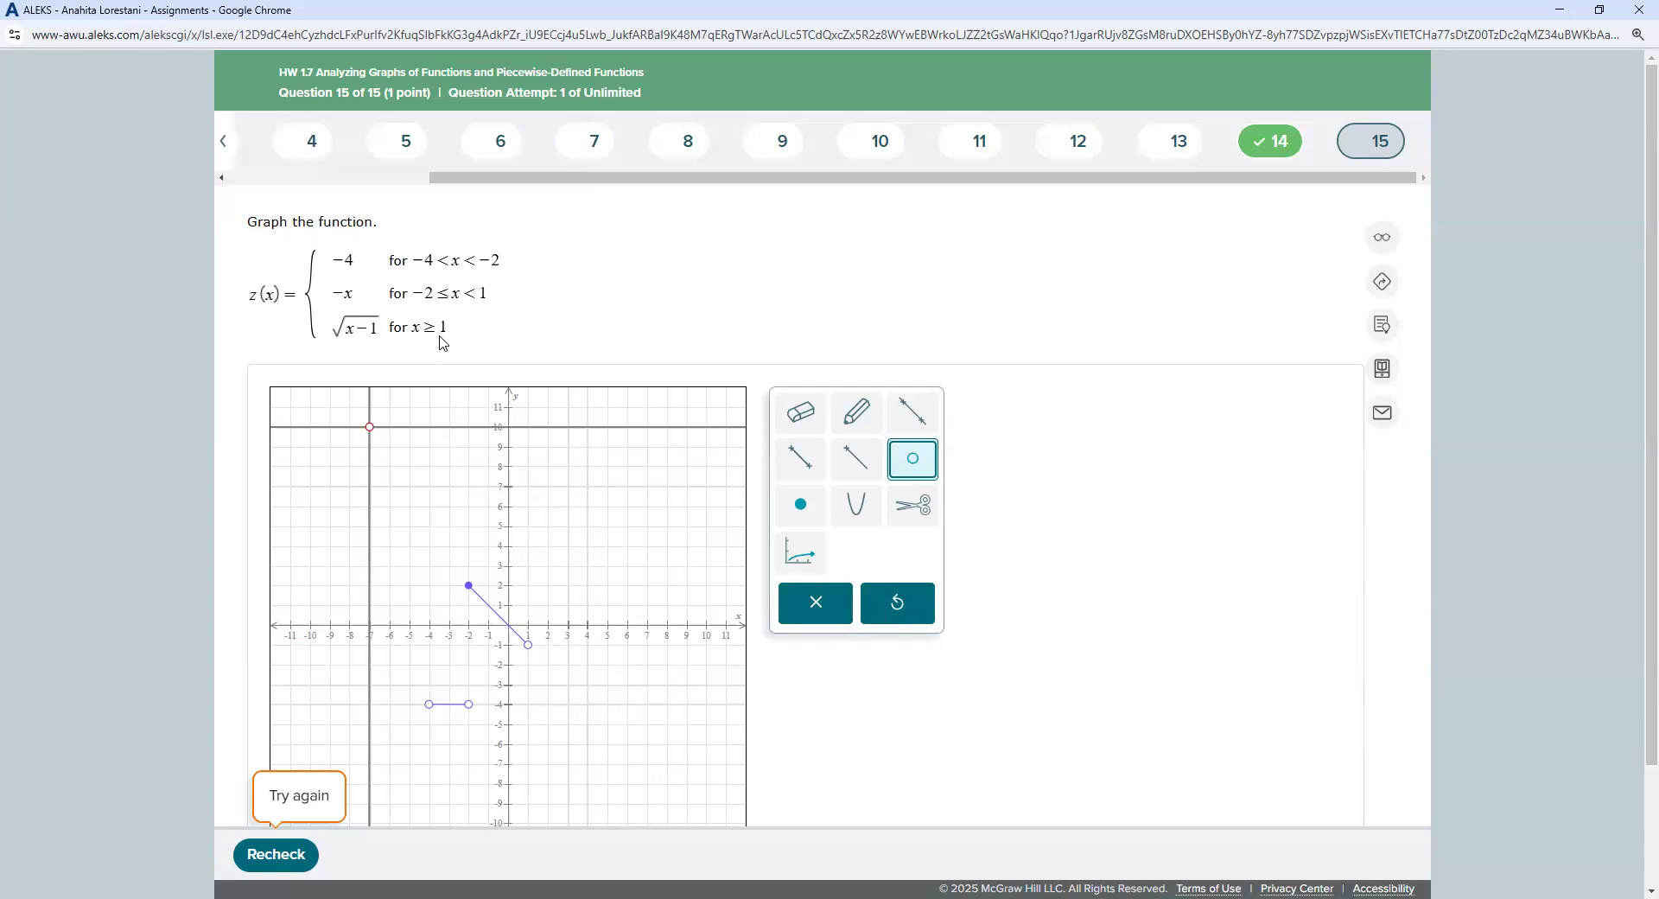
left_click(823, 552)
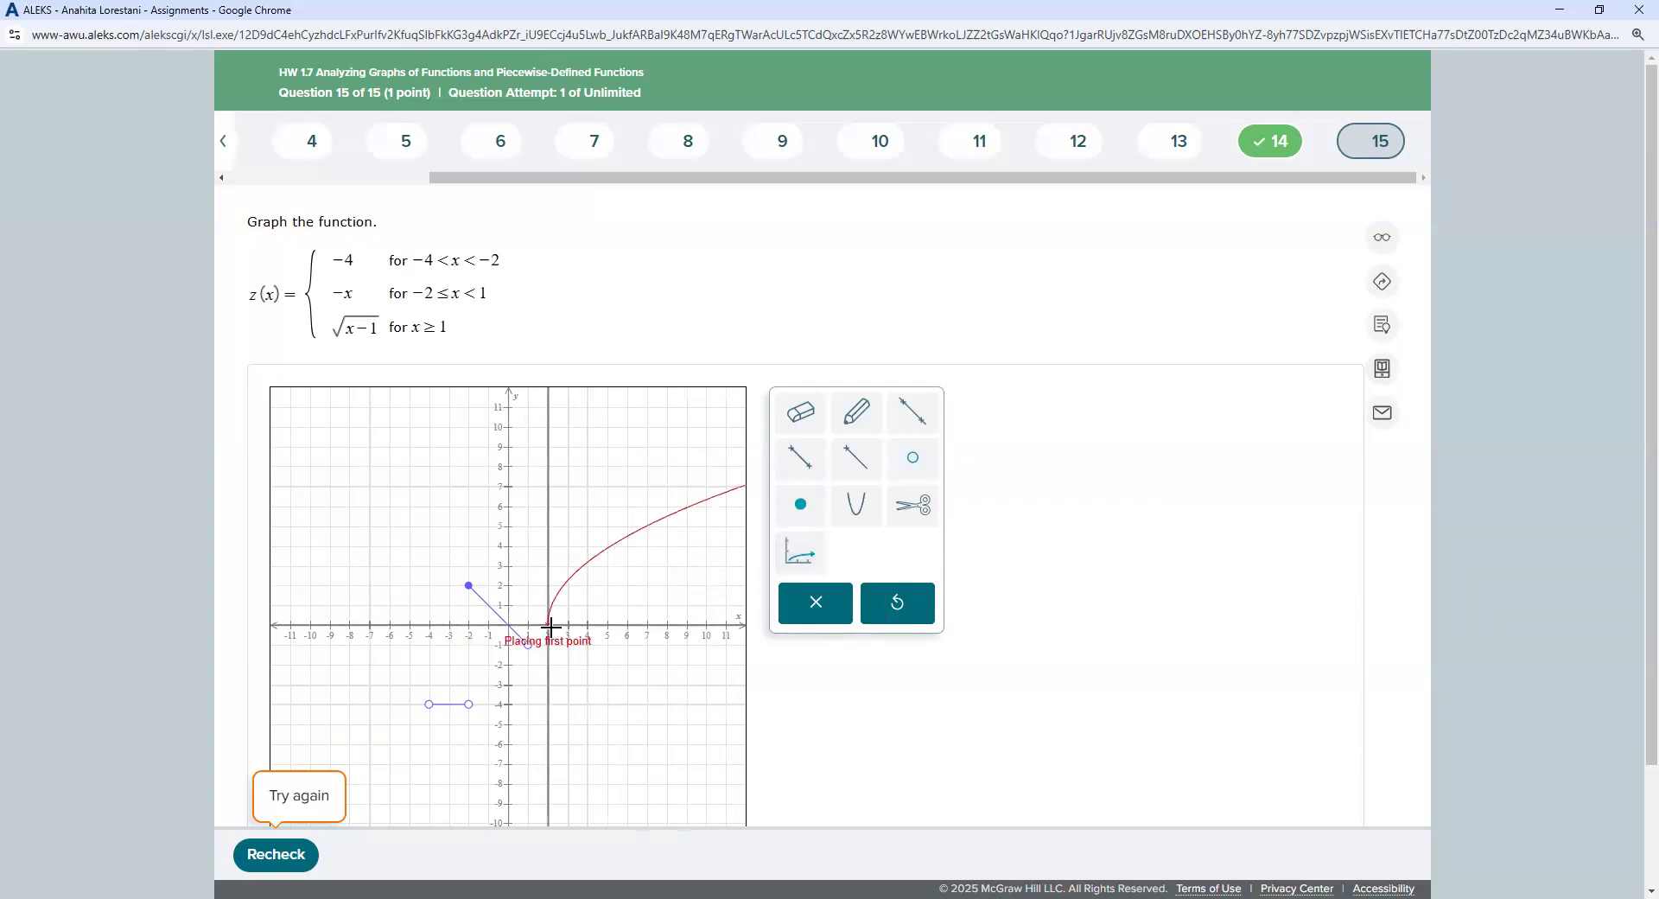
left_click(551, 625)
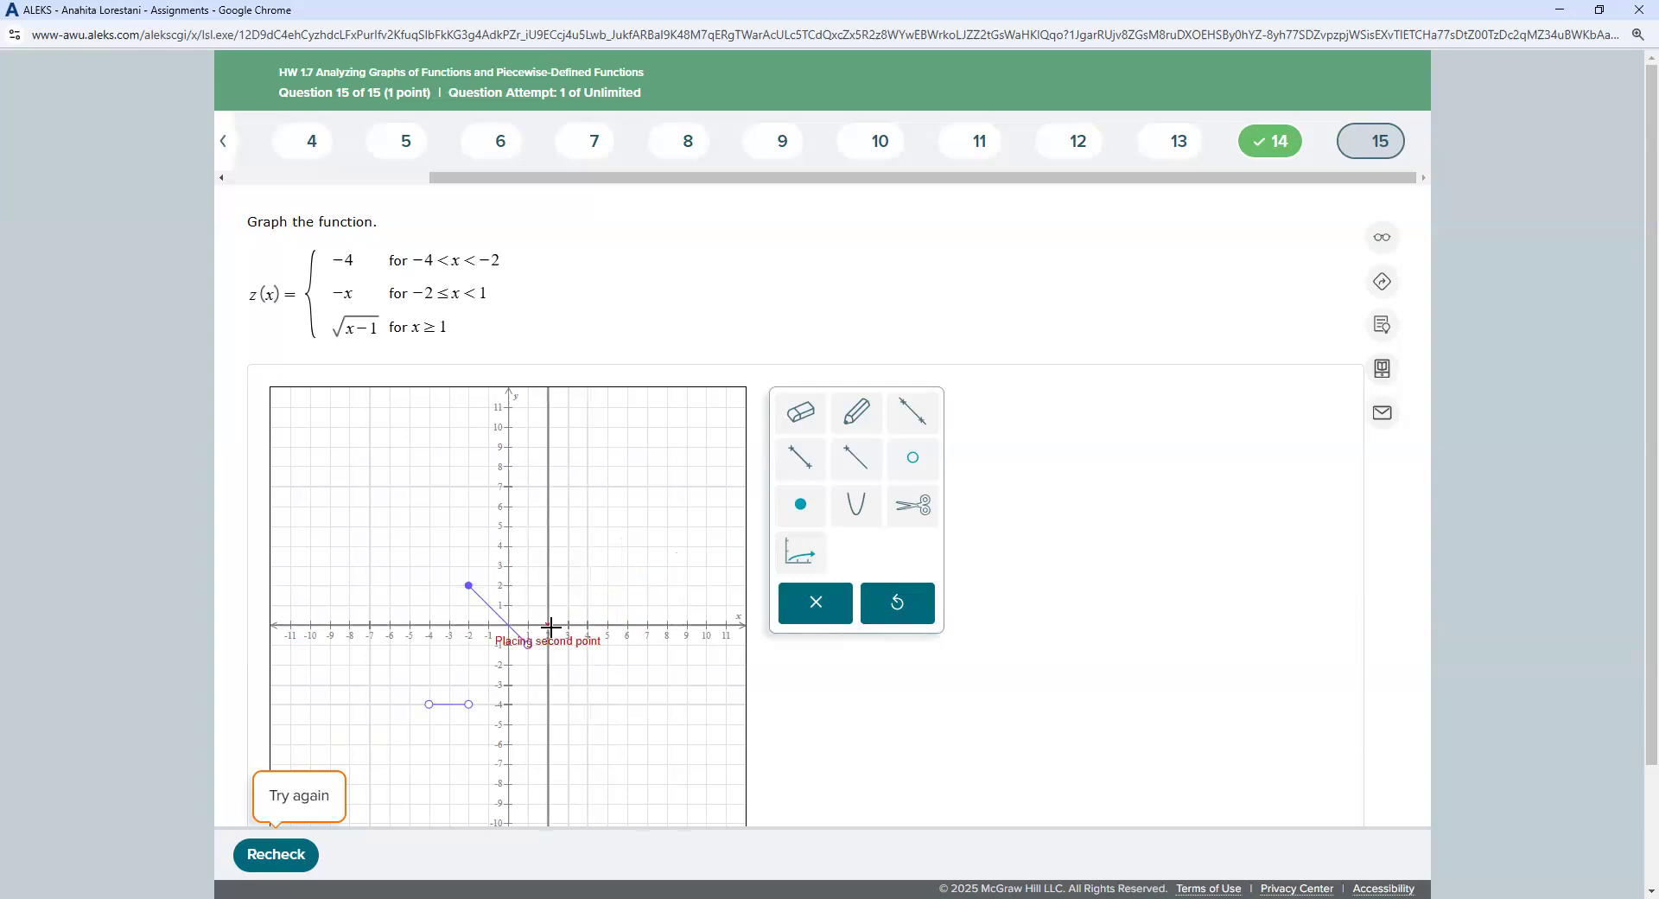
left_click(606, 586)
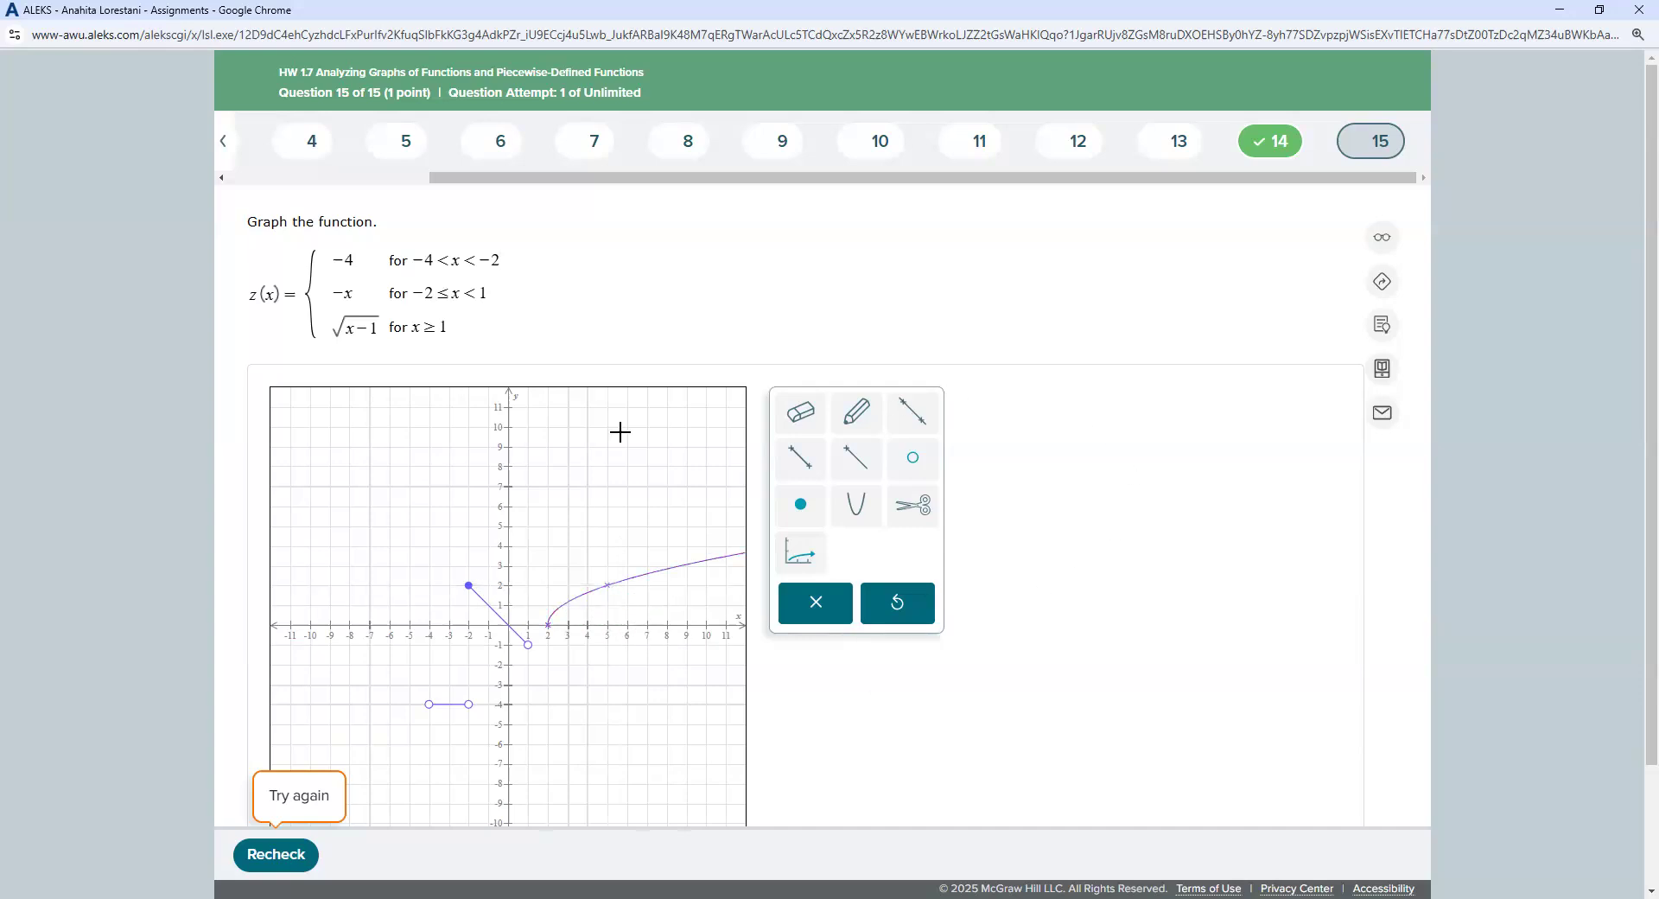
left_click(801, 515)
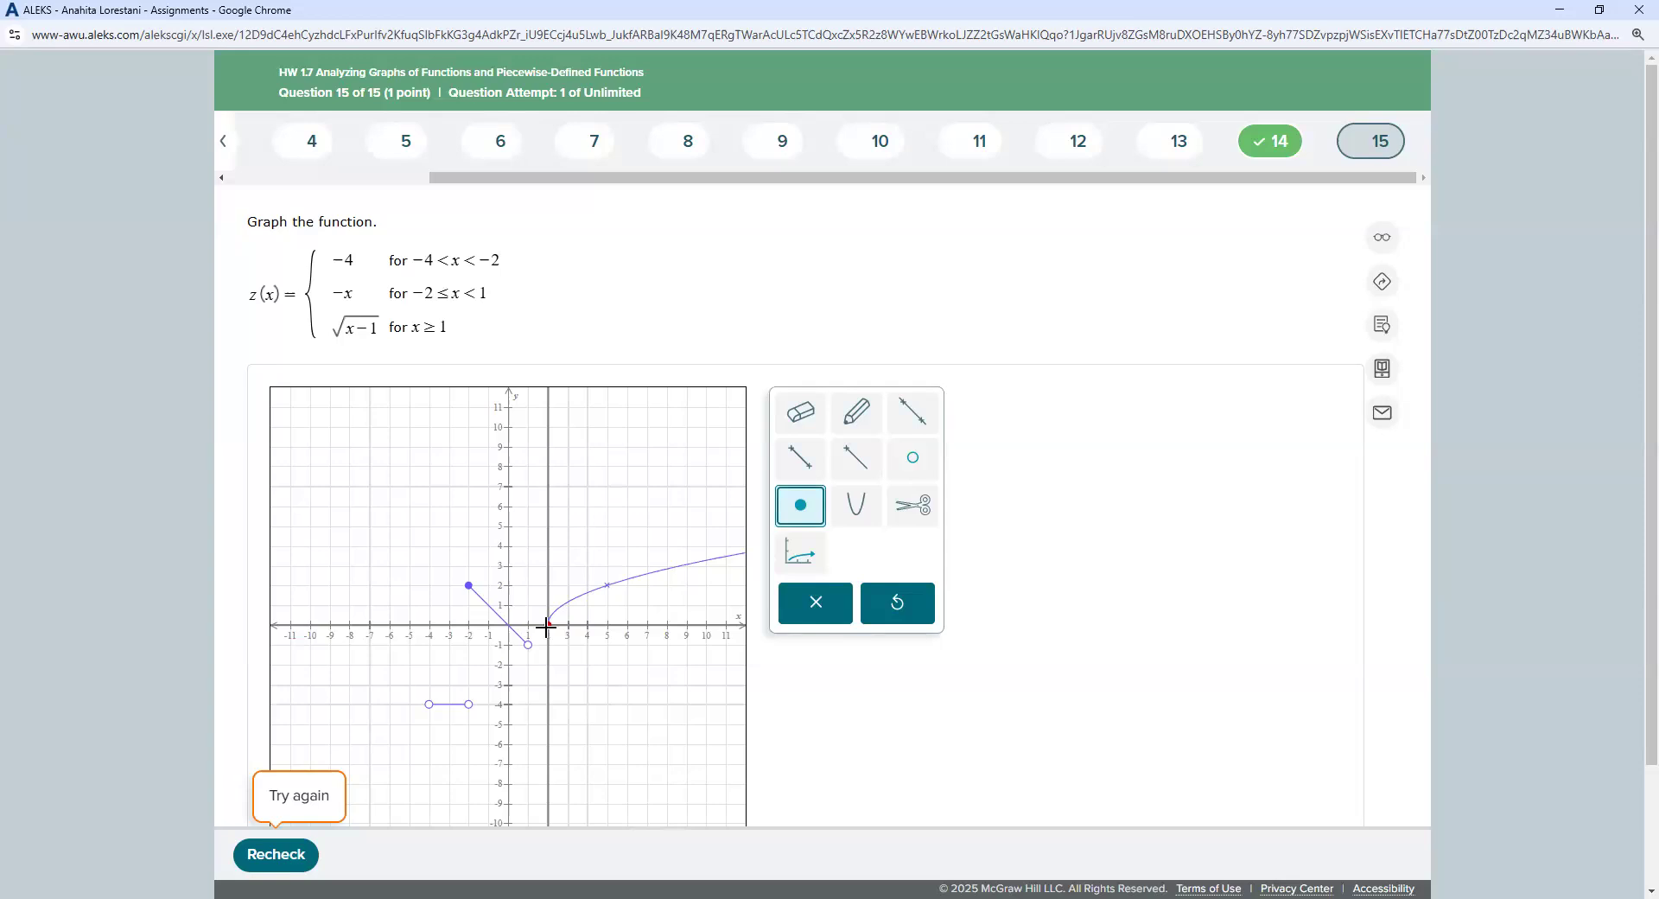
left_click(914, 612)
left_click(914, 612)
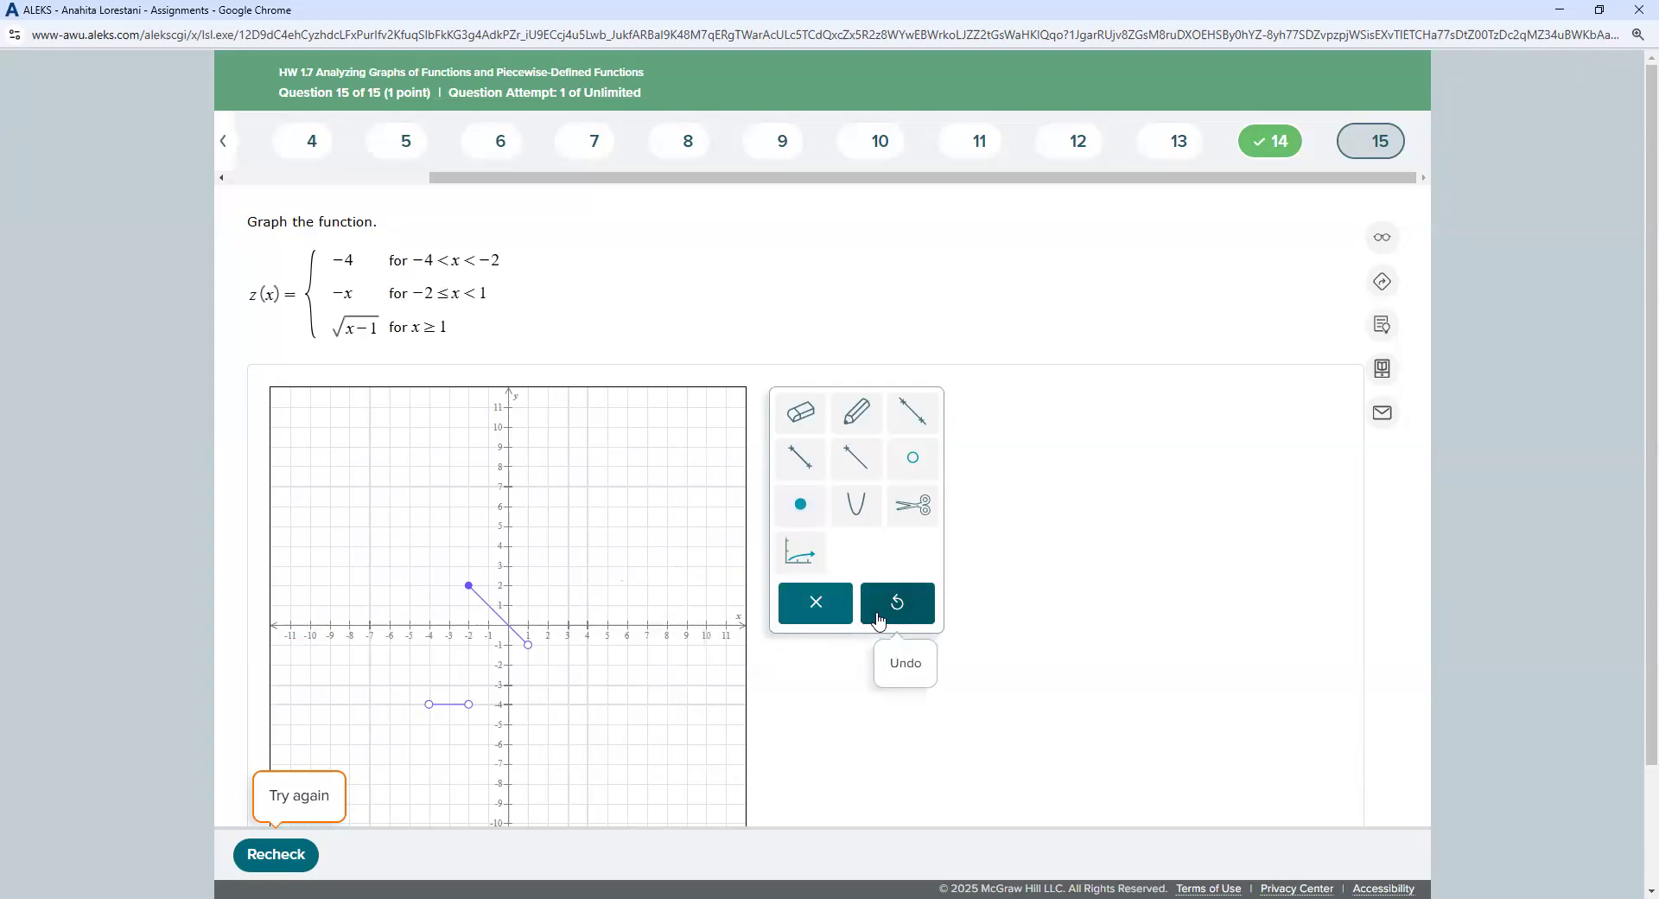
Step: Draw the square-root curve anchored at (1, 0) through (5, 2), with a solid dot at (1, 0)
left_click(802, 554)
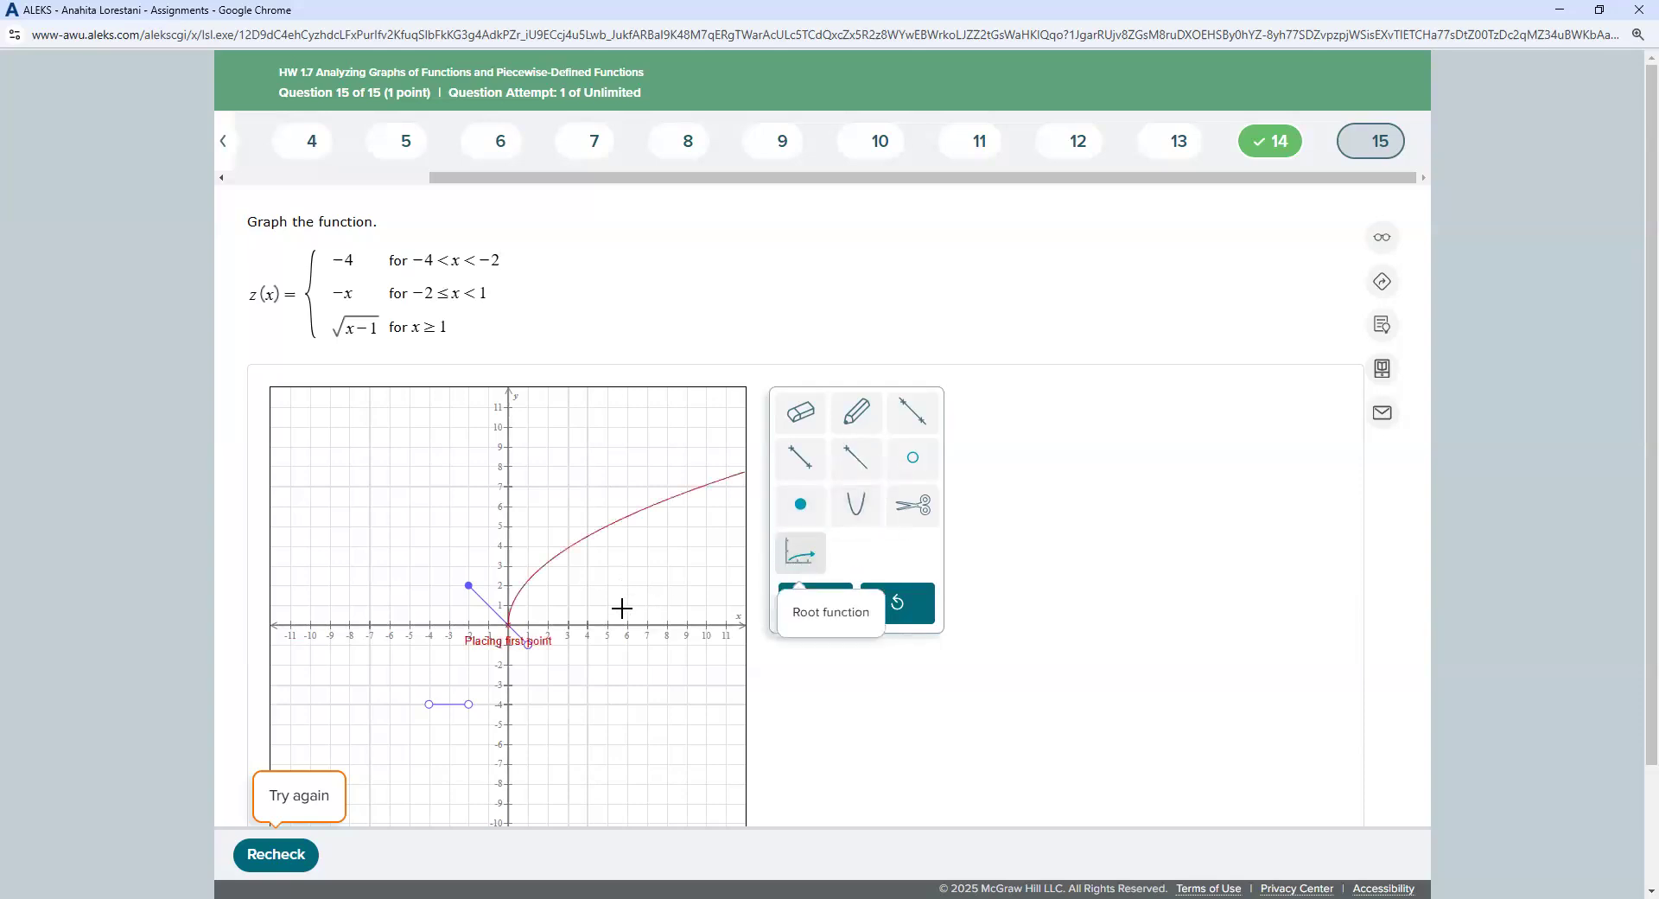
left_click(528, 624)
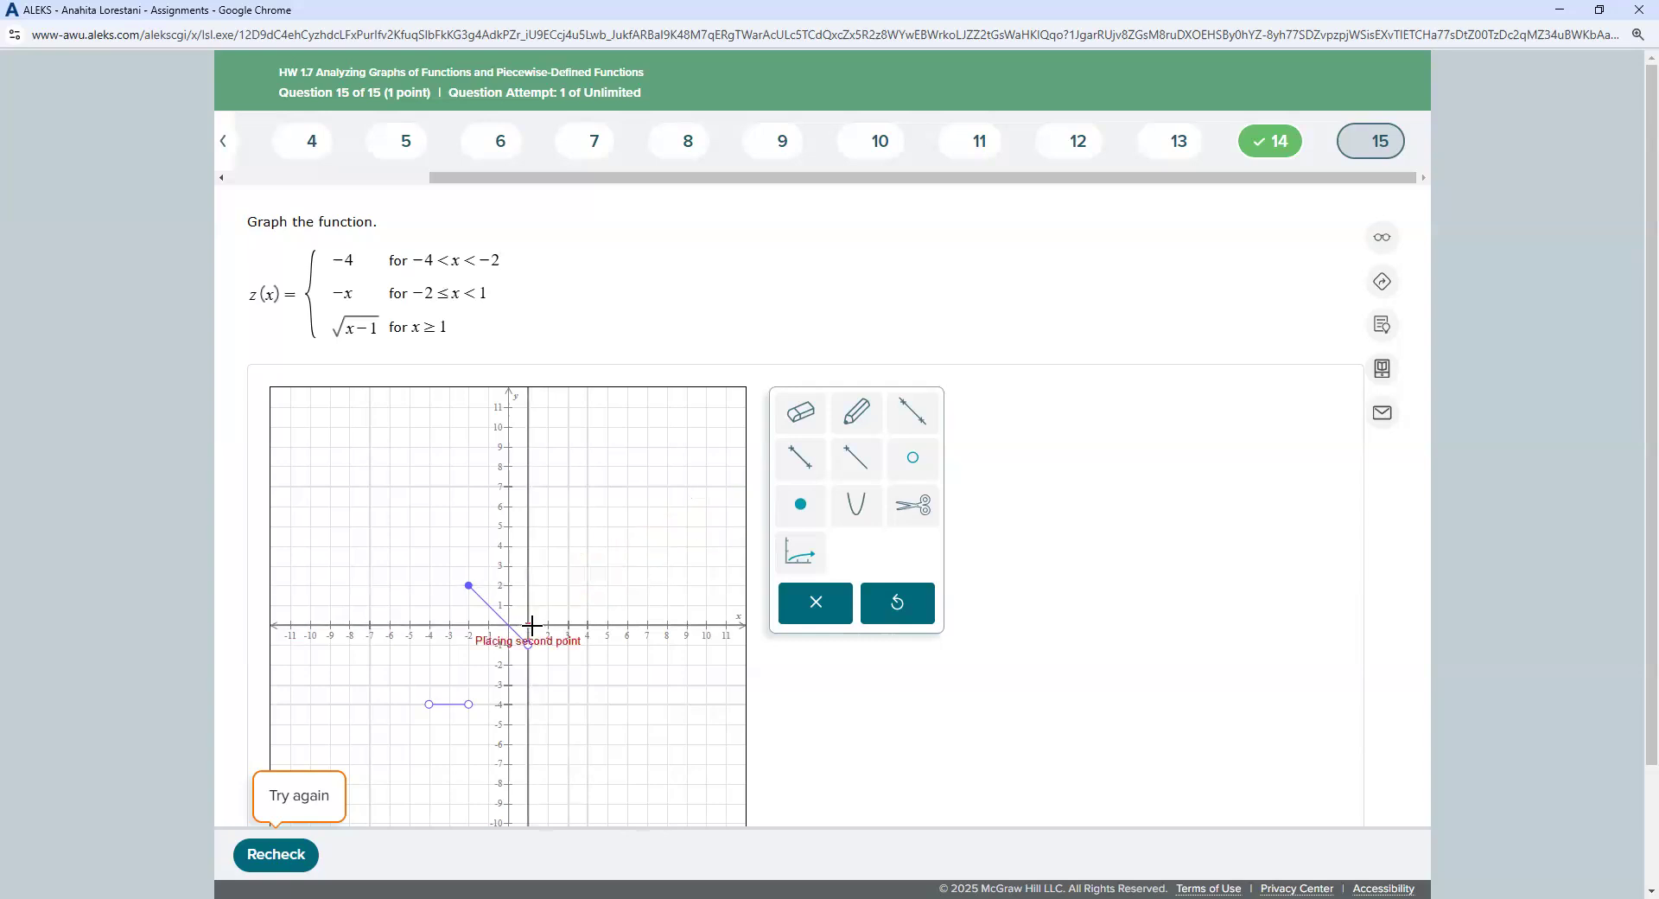
left_click(607, 585)
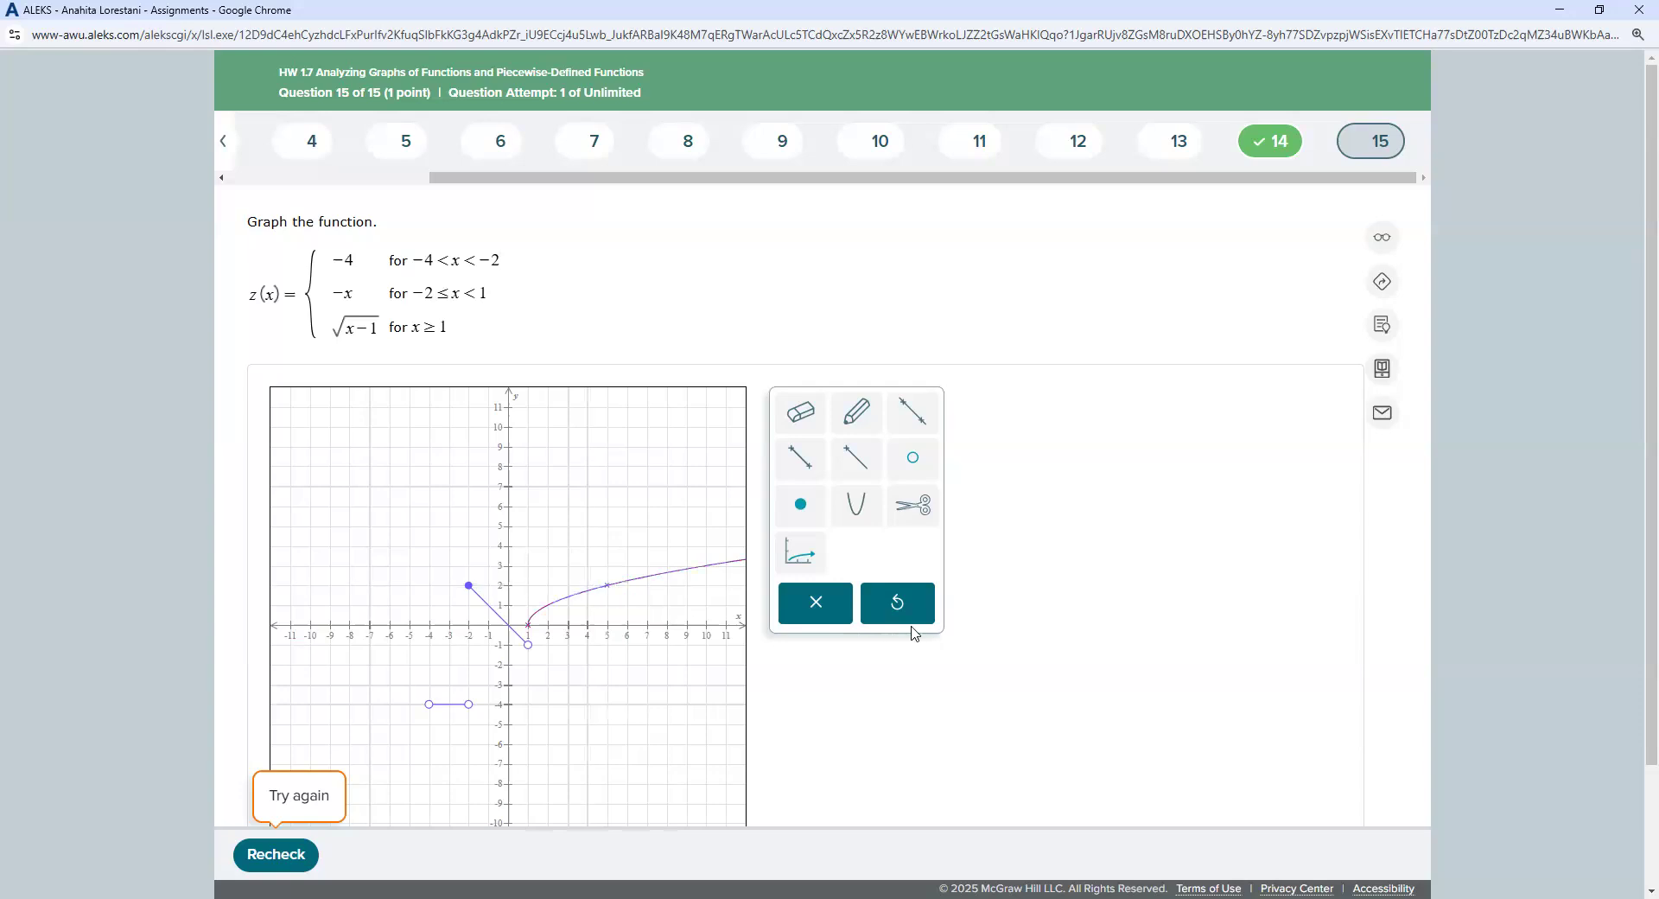
left_click(793, 508)
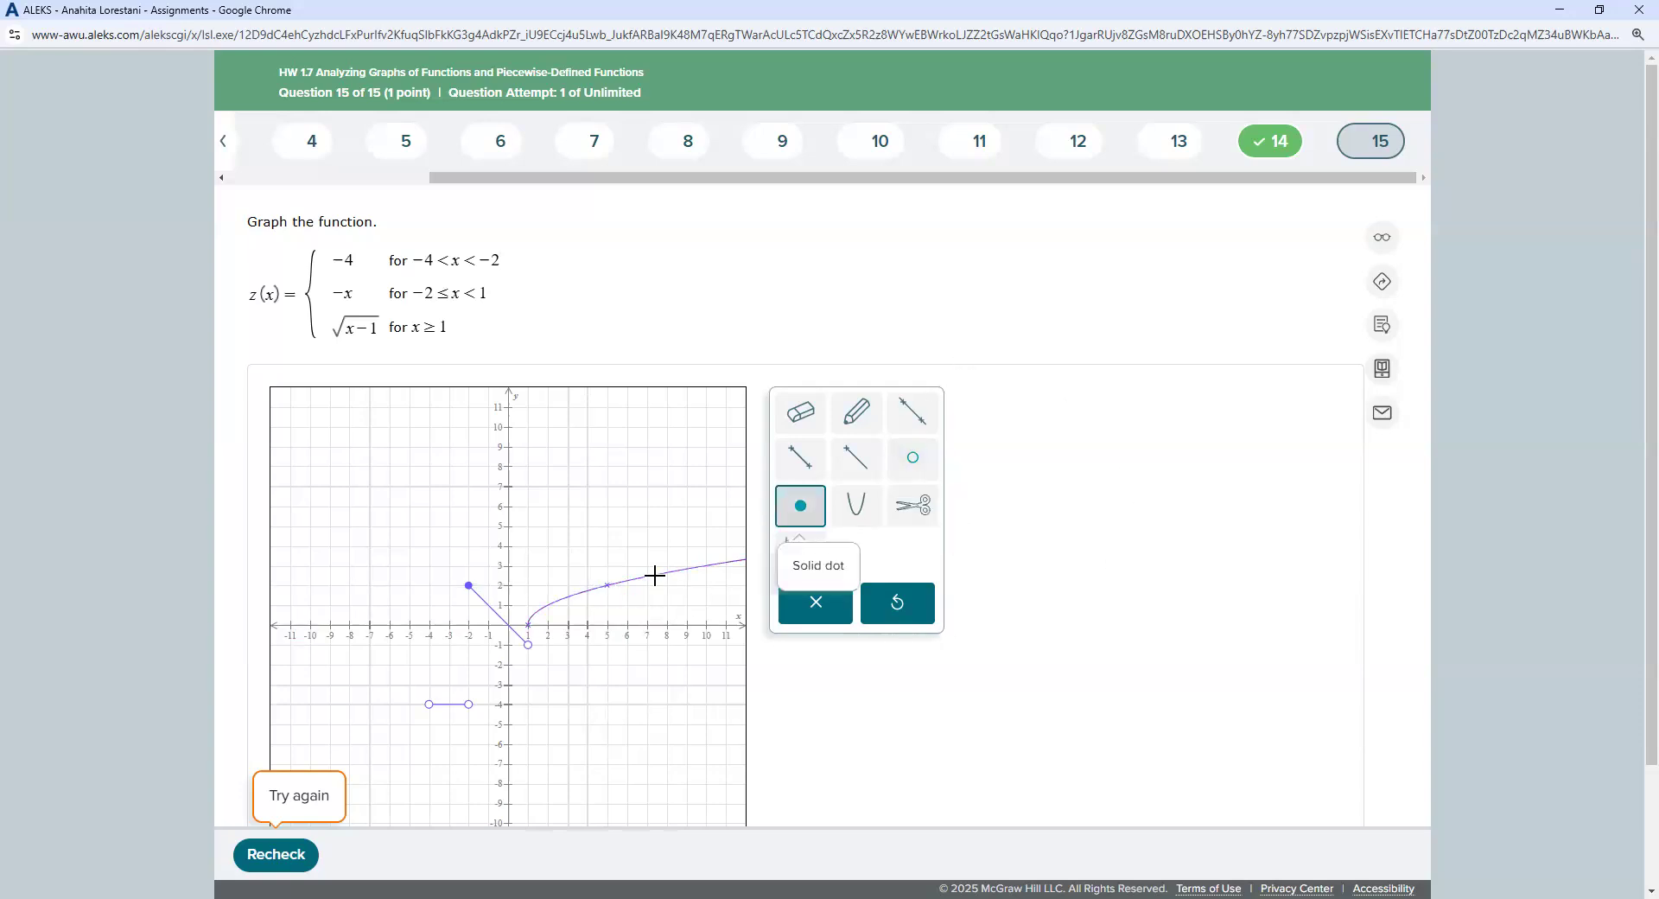
left_click(528, 623)
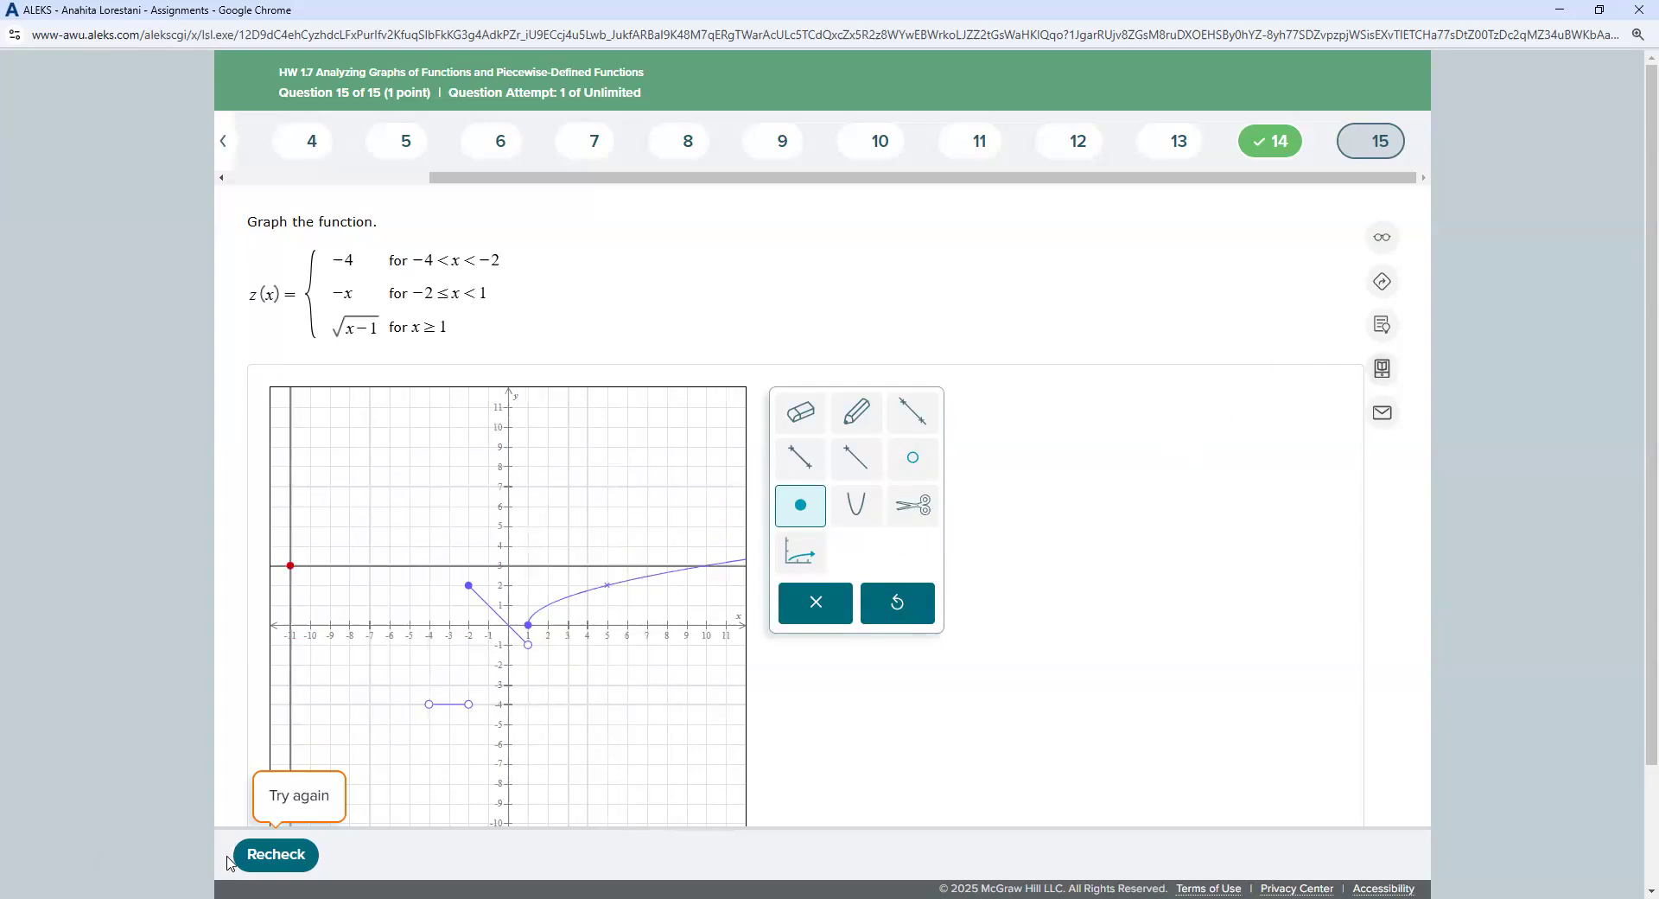
Step: Recheck the completed graph, then load attempt 2 of question 15 on a blank grid
left_click(278, 856)
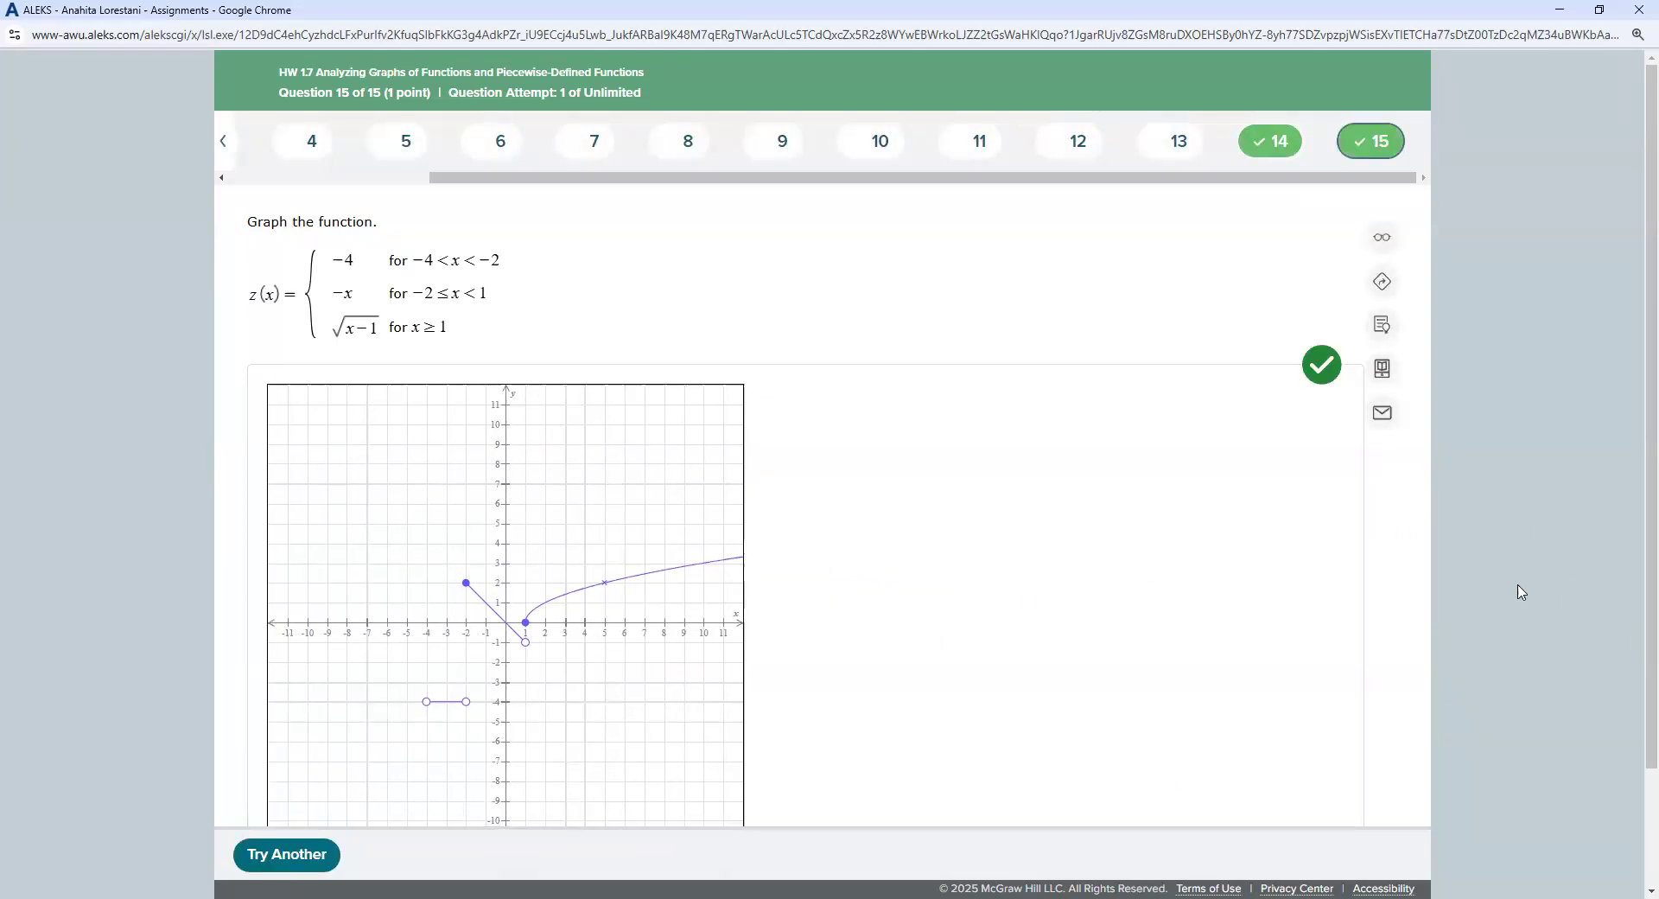
left_click(287, 860)
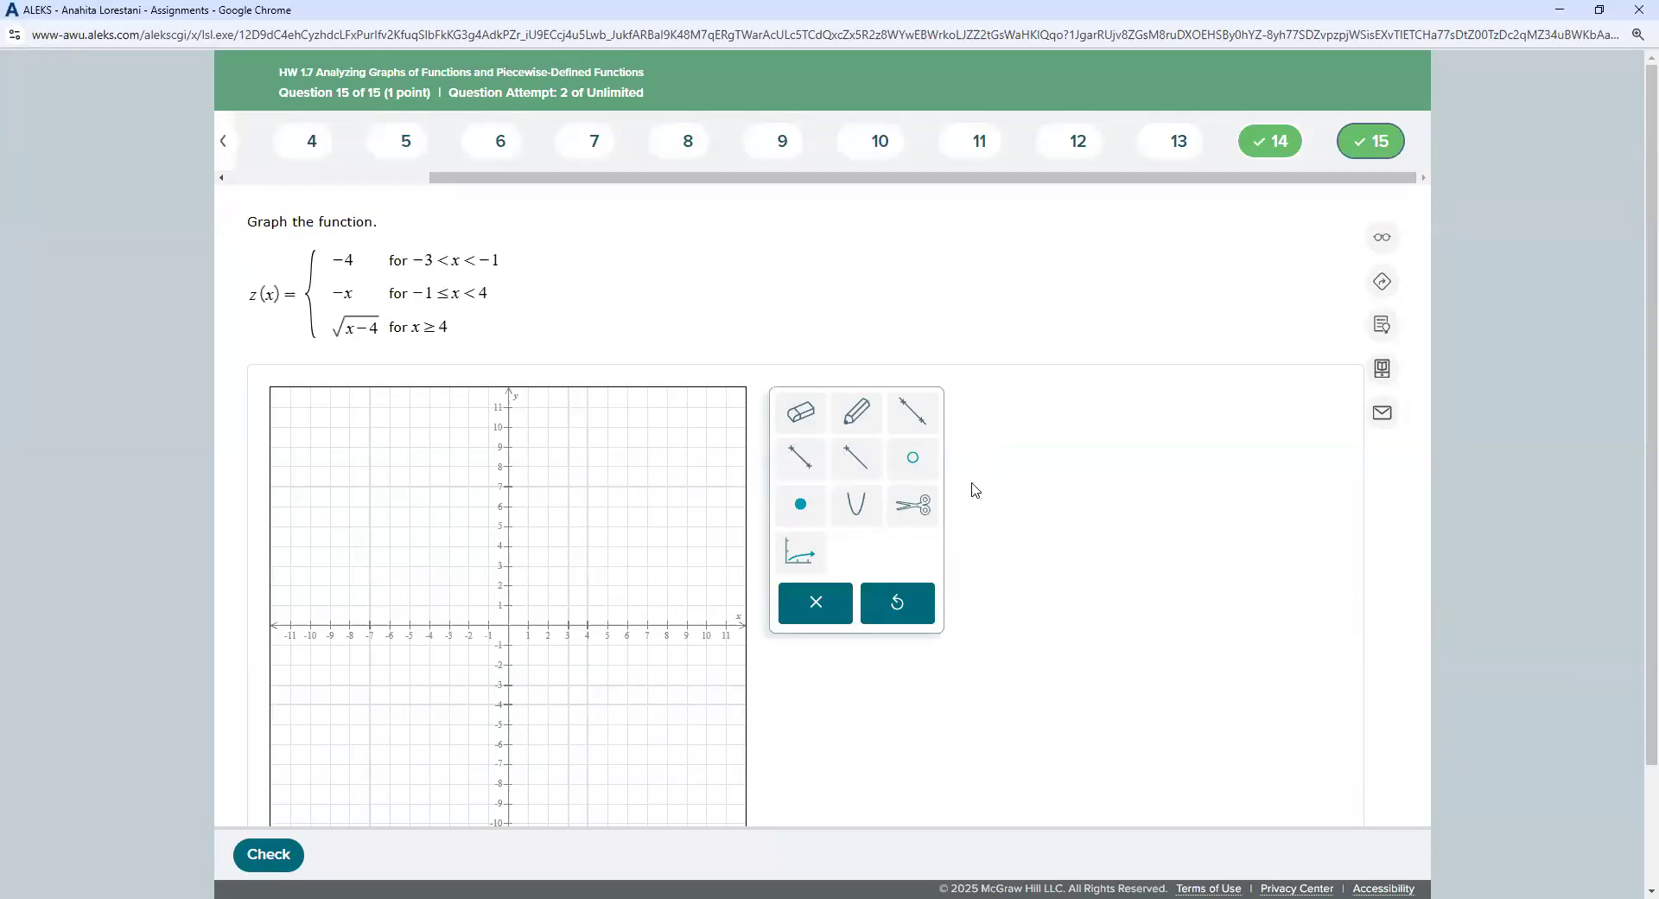
Step: Draw the y = −4 segment from (−3, −4) to (−1, −4) with open circles at both ends
left_click(796, 471)
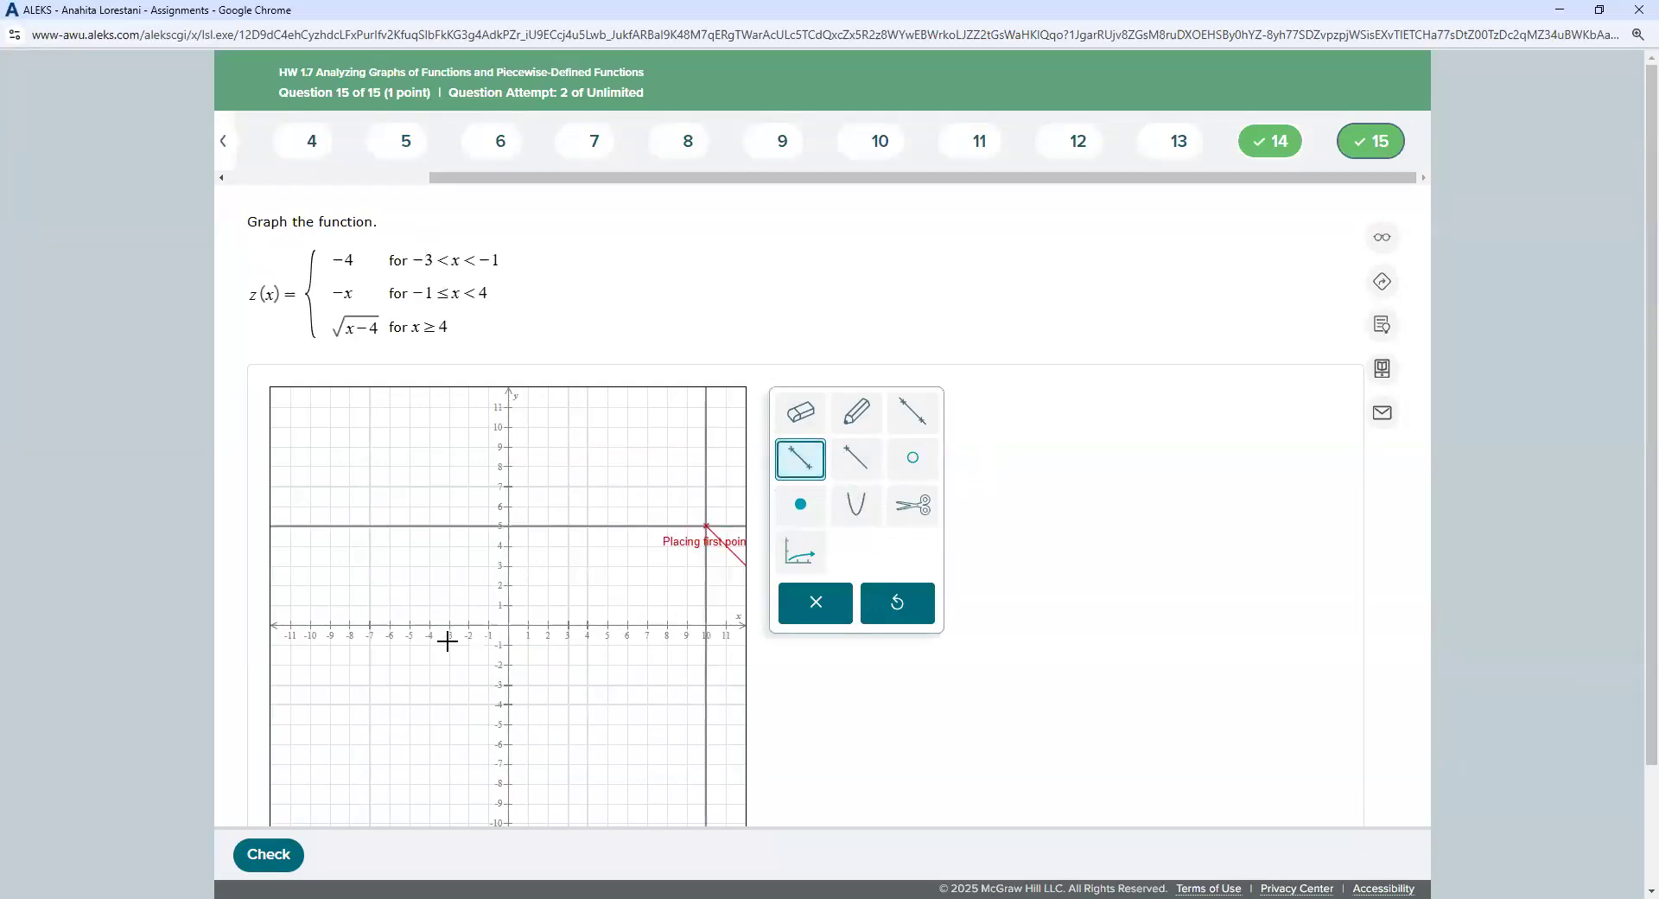
left_click(452, 704)
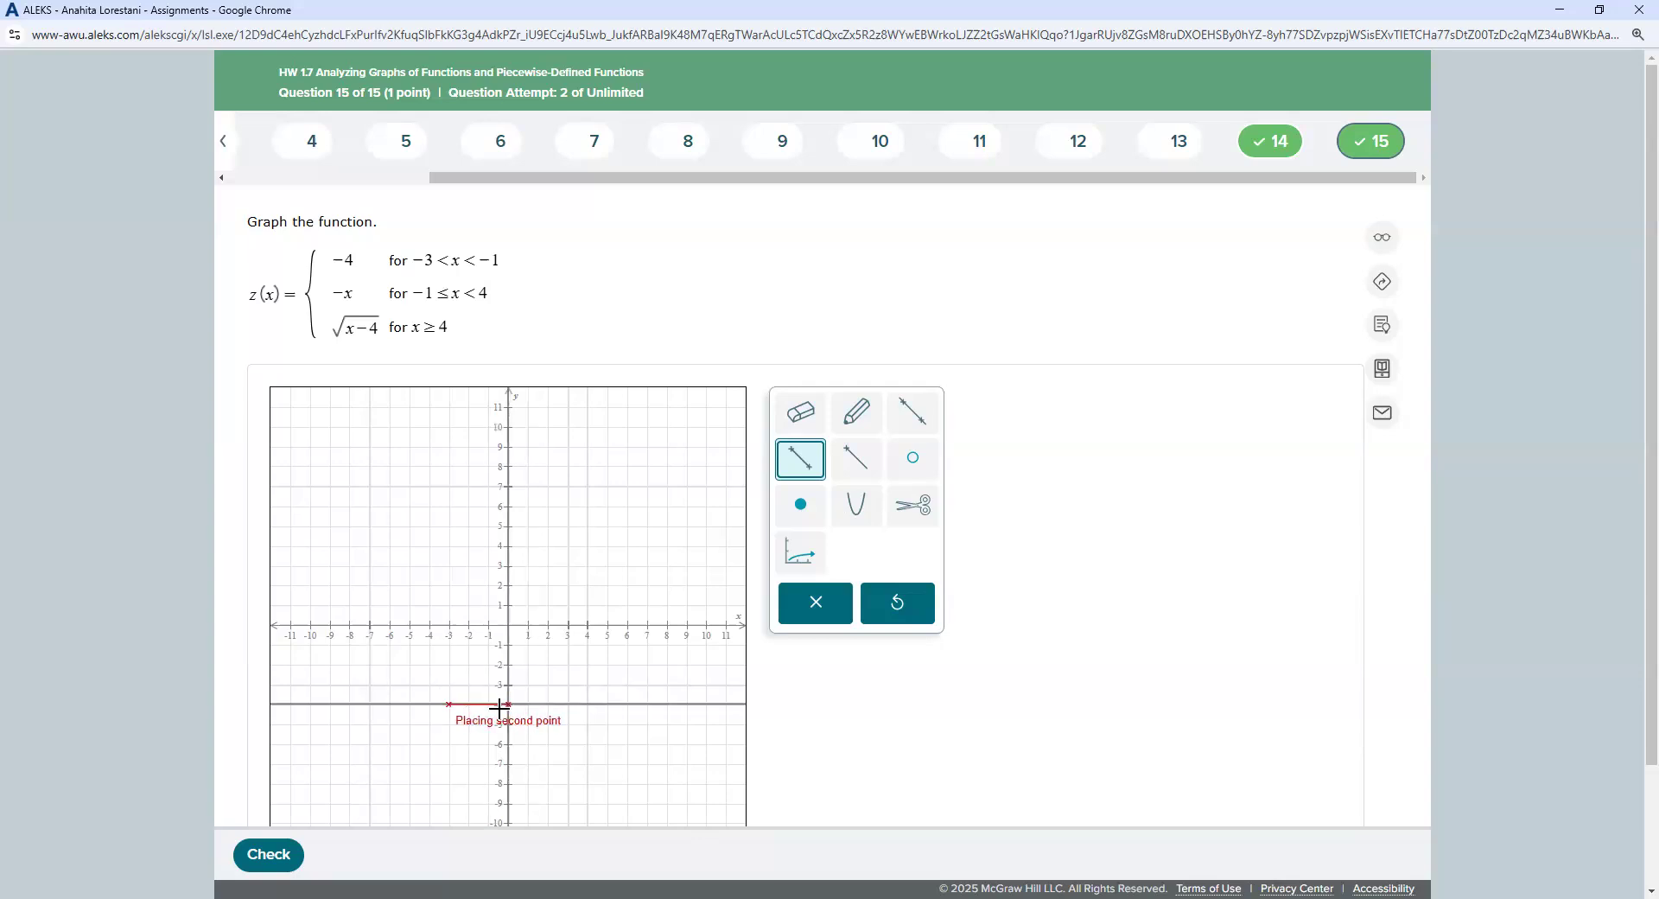
left_click(481, 704)
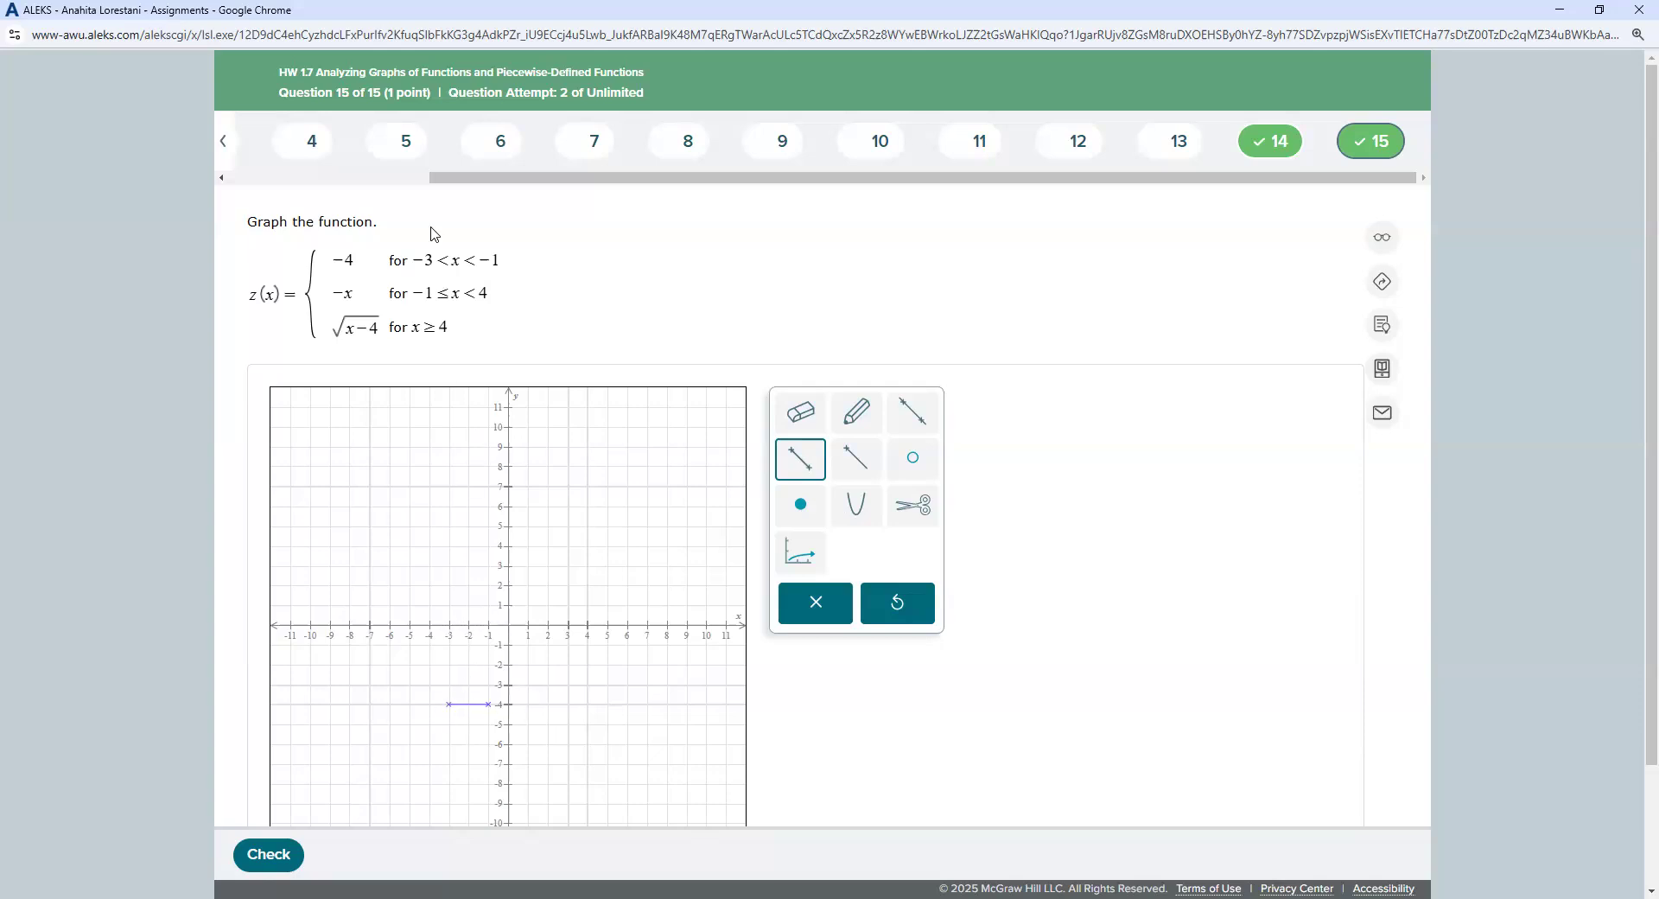
left_click(912, 458)
left_click(449, 704)
left_click(492, 703)
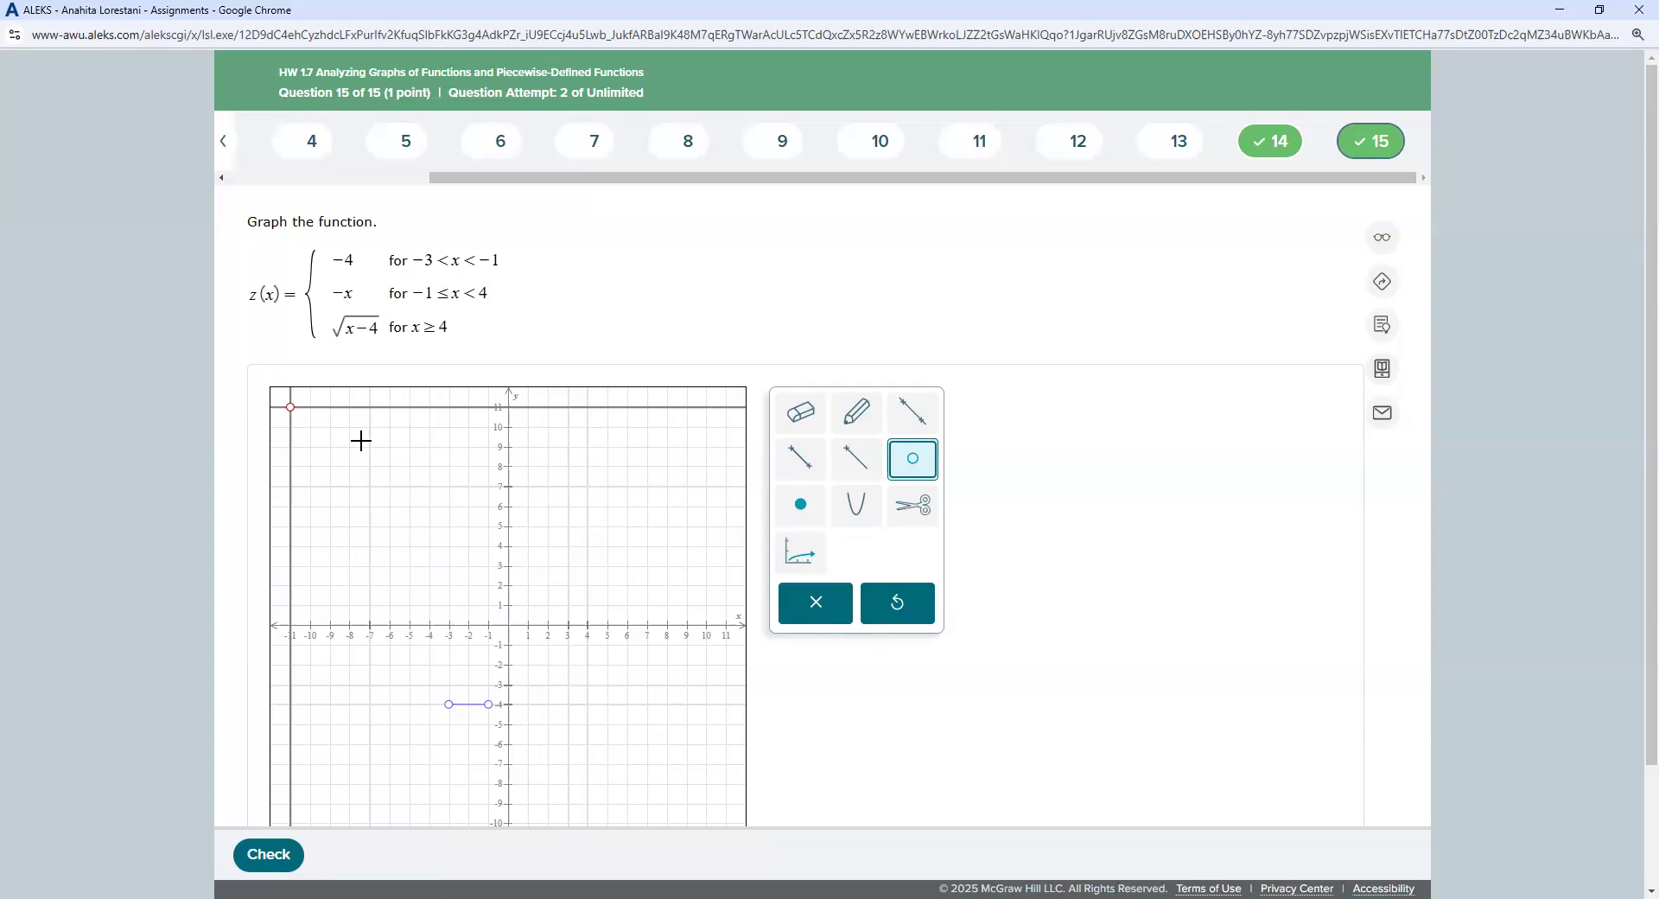
Step: Draw the −x segment from (−1, 1) to (4, −4) with a solid dot at (−1, 1)
left_click(799, 460)
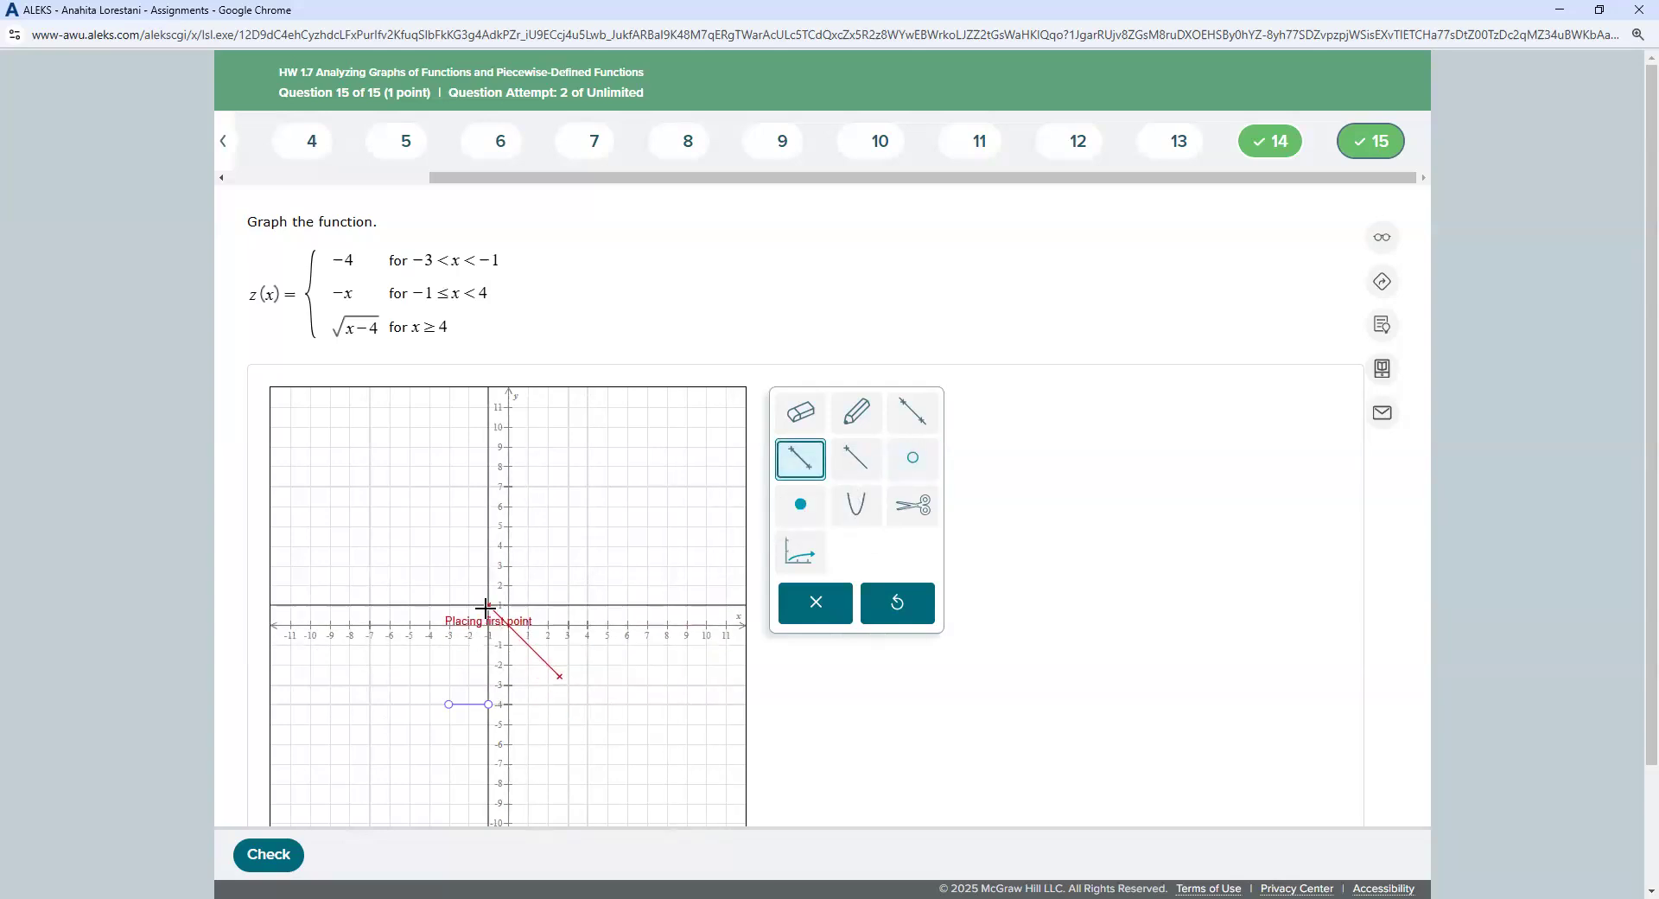
left_click(489, 605)
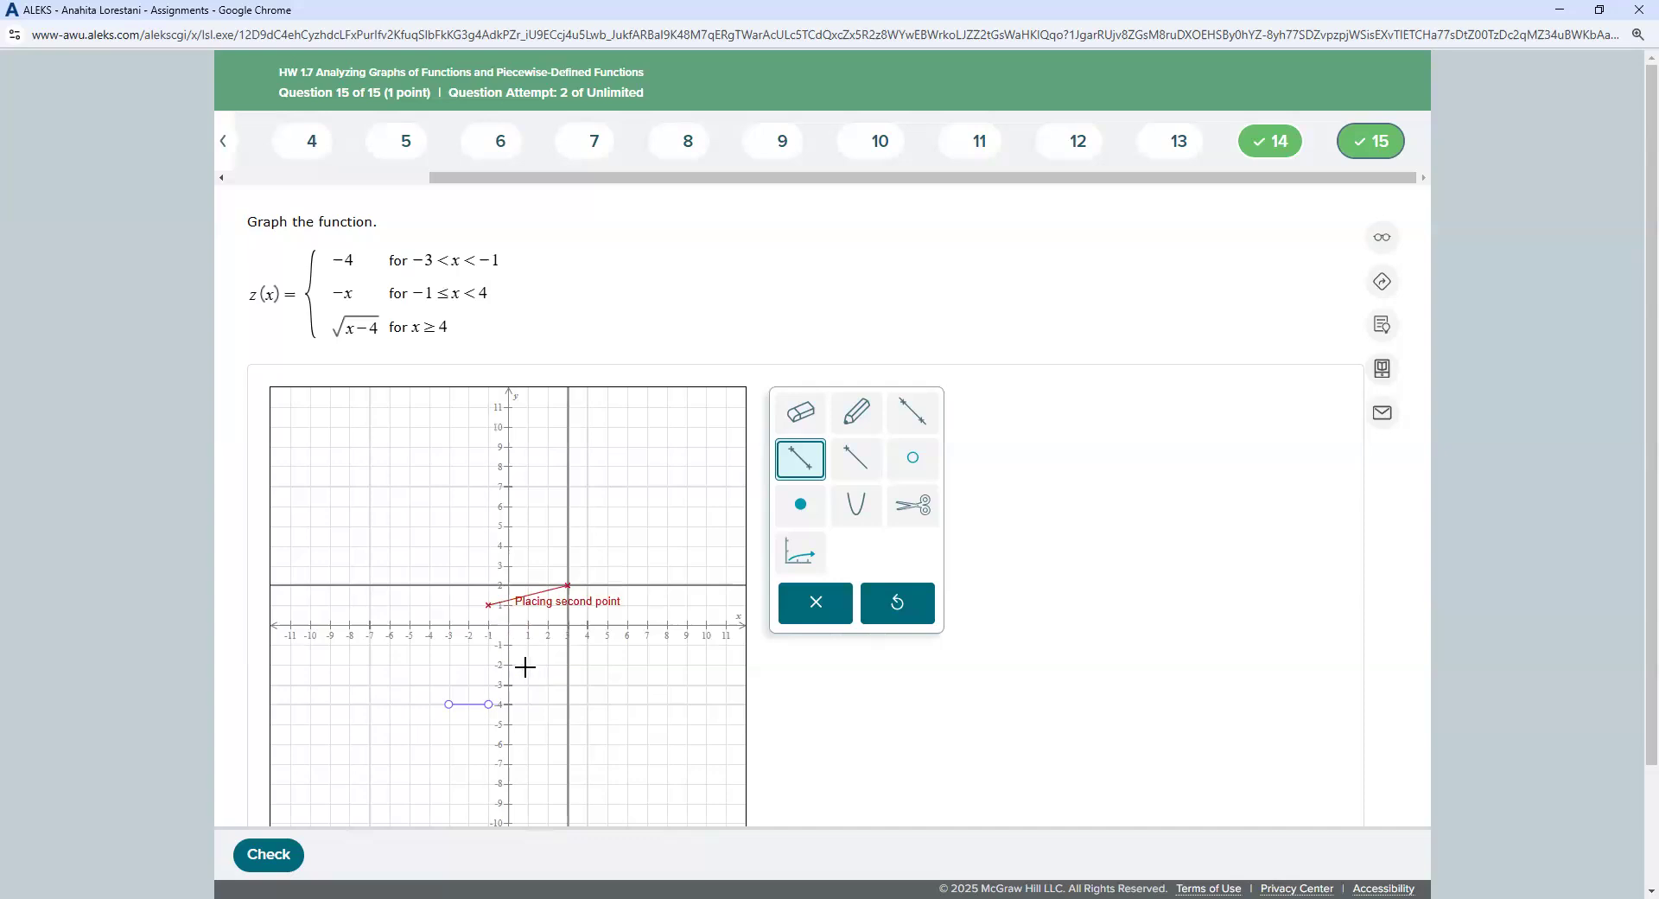
left_click(587, 702)
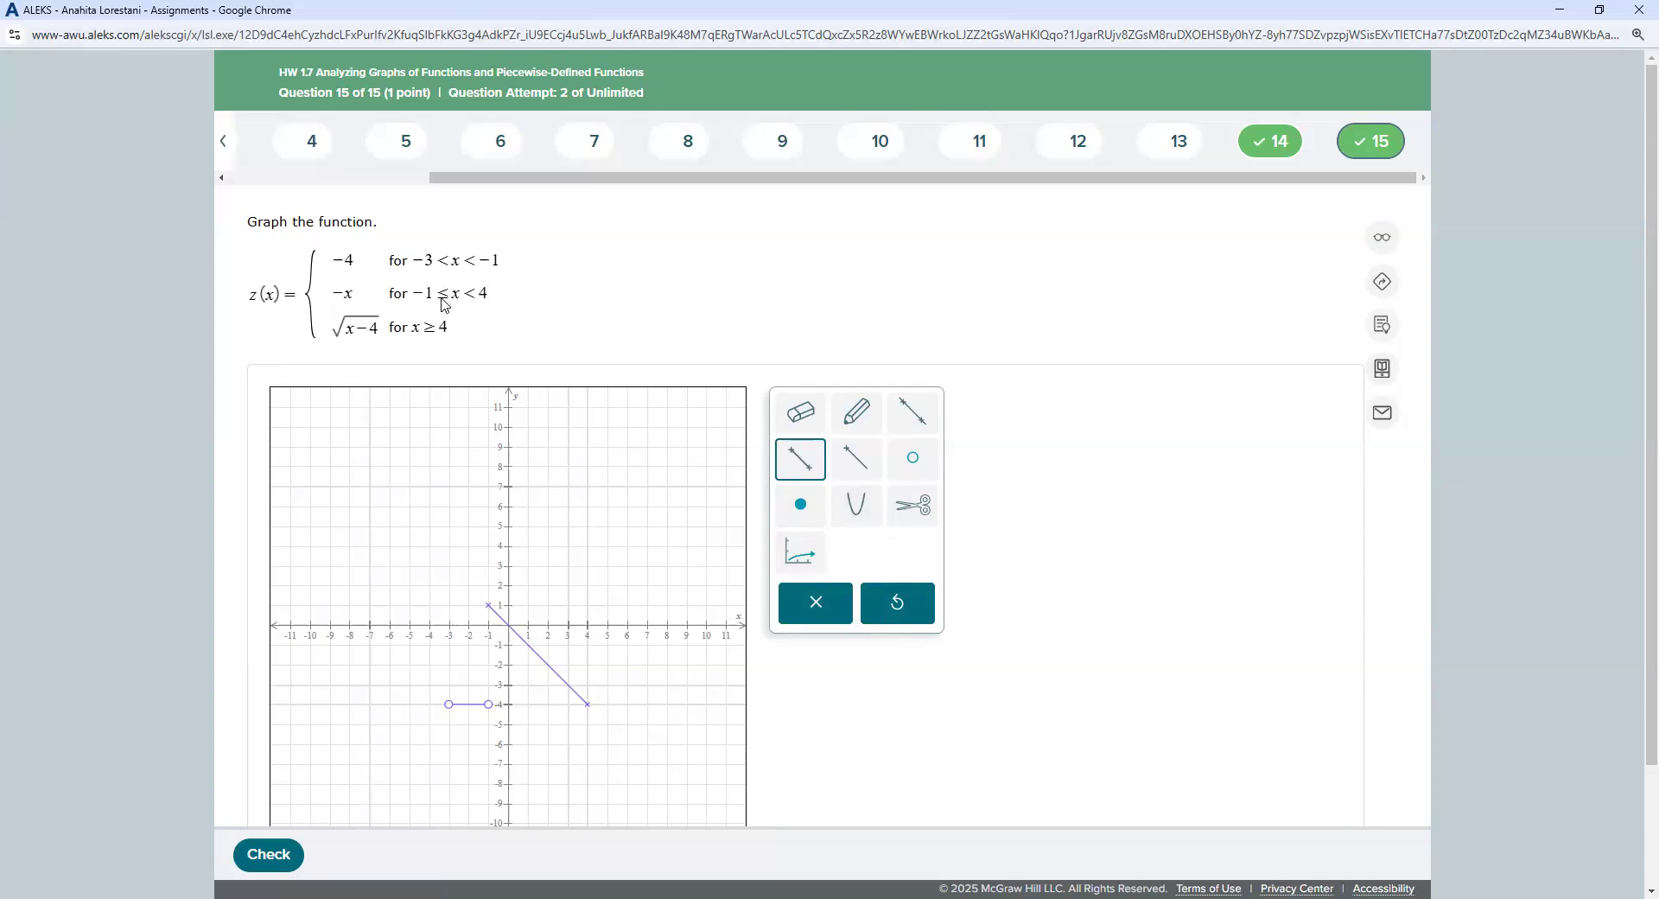
left_click(801, 508)
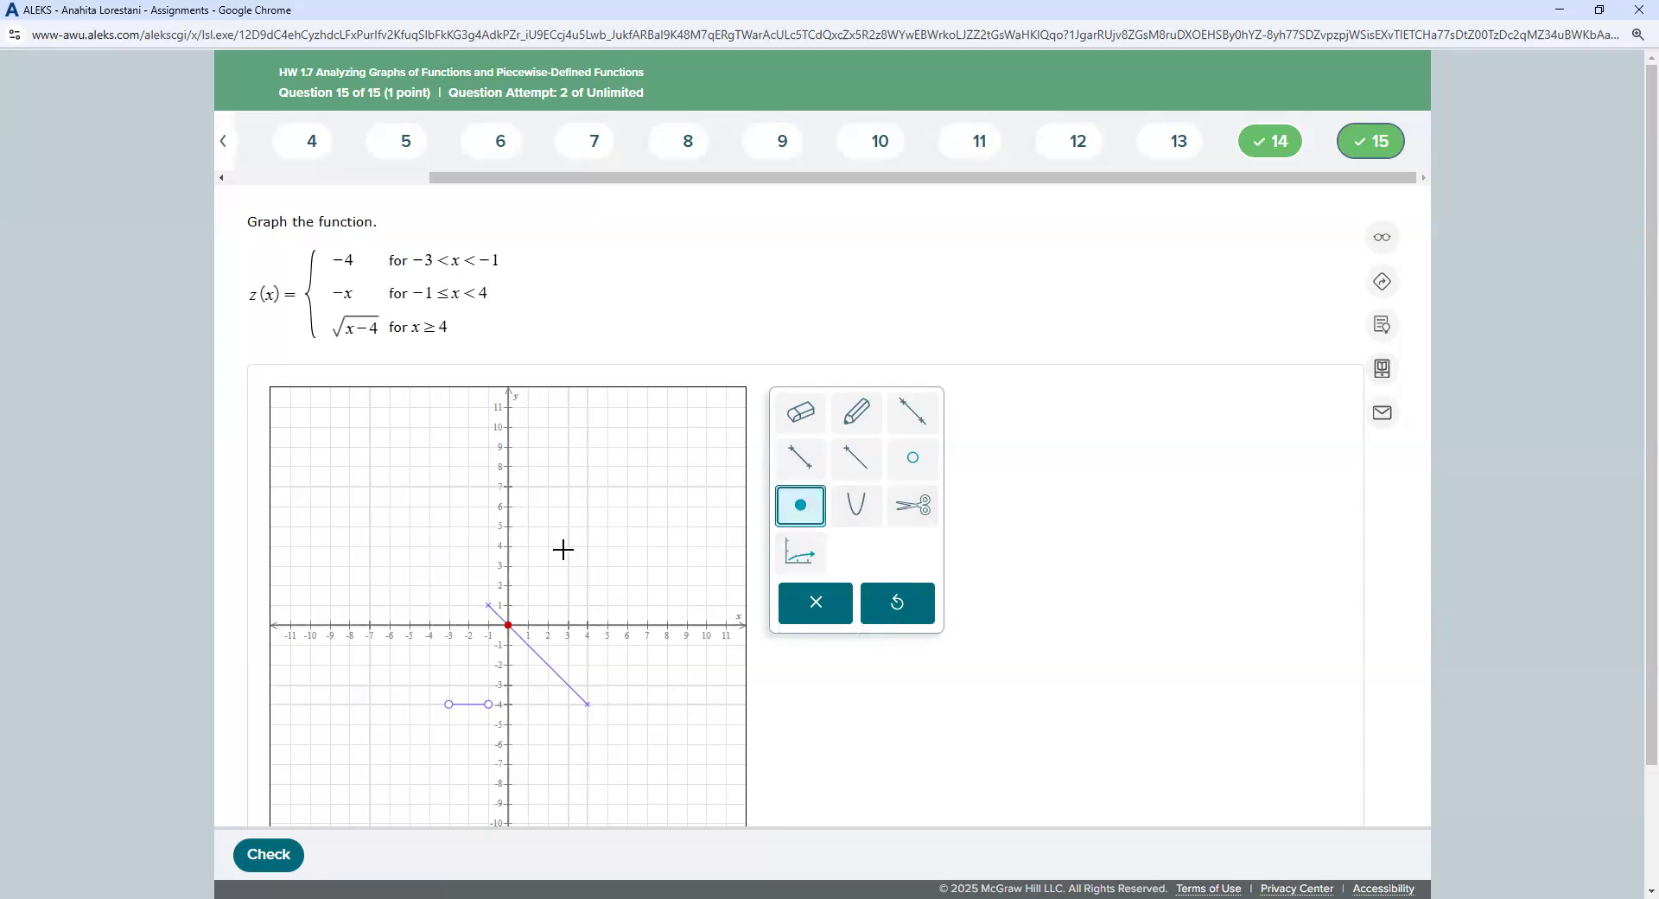
left_click(489, 605)
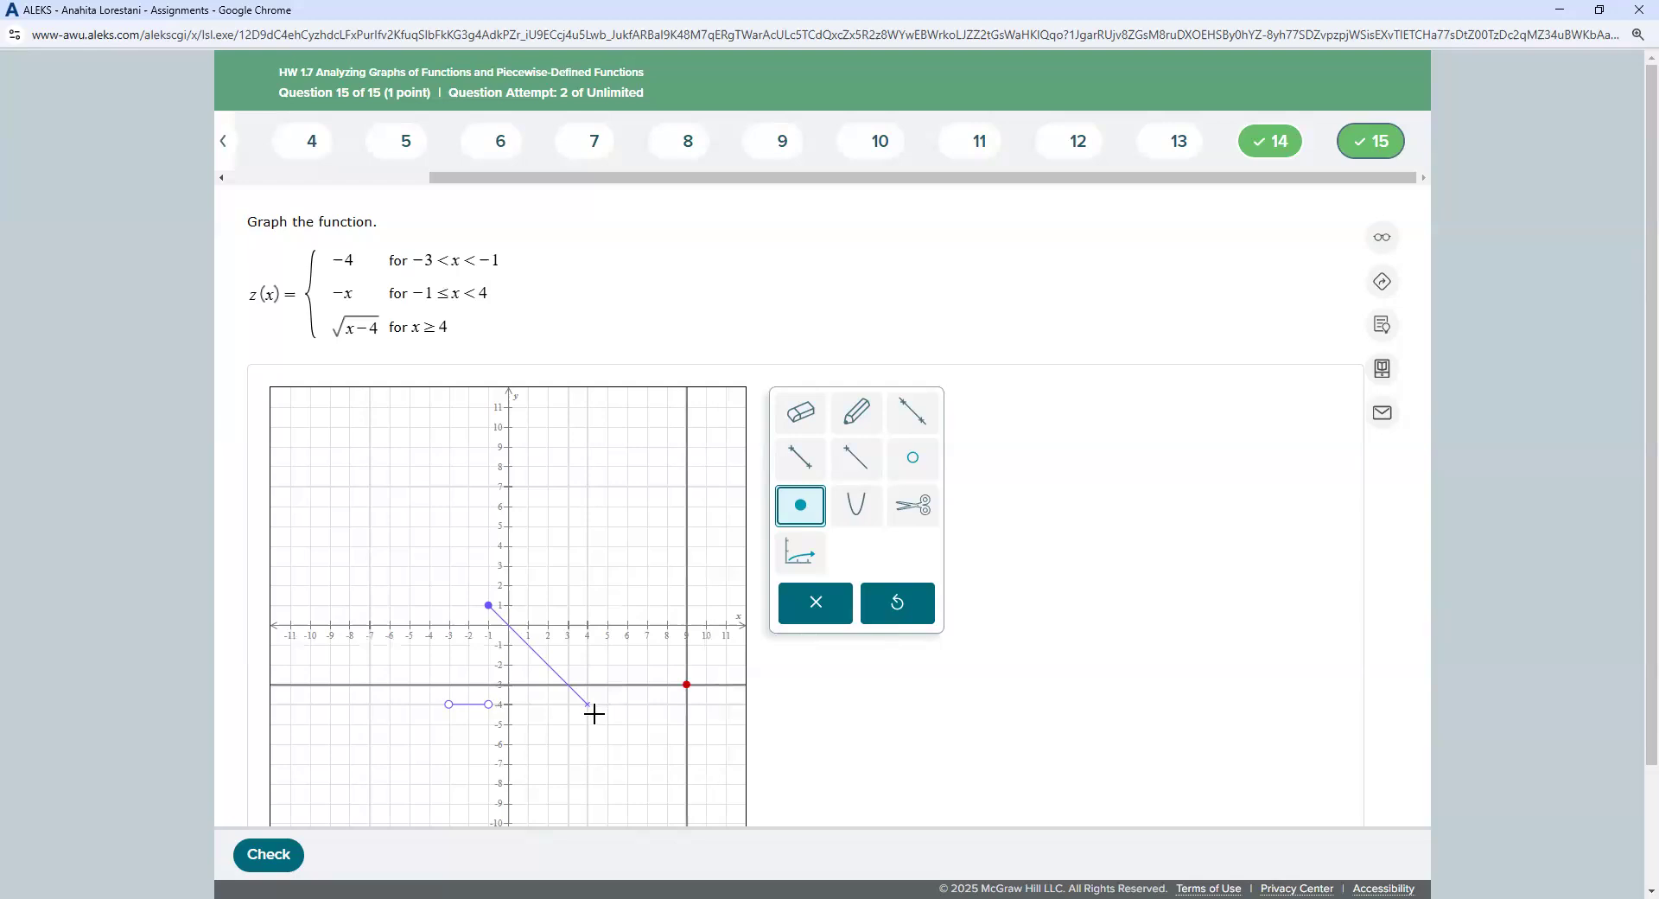
left_click(916, 461)
left_click(588, 704)
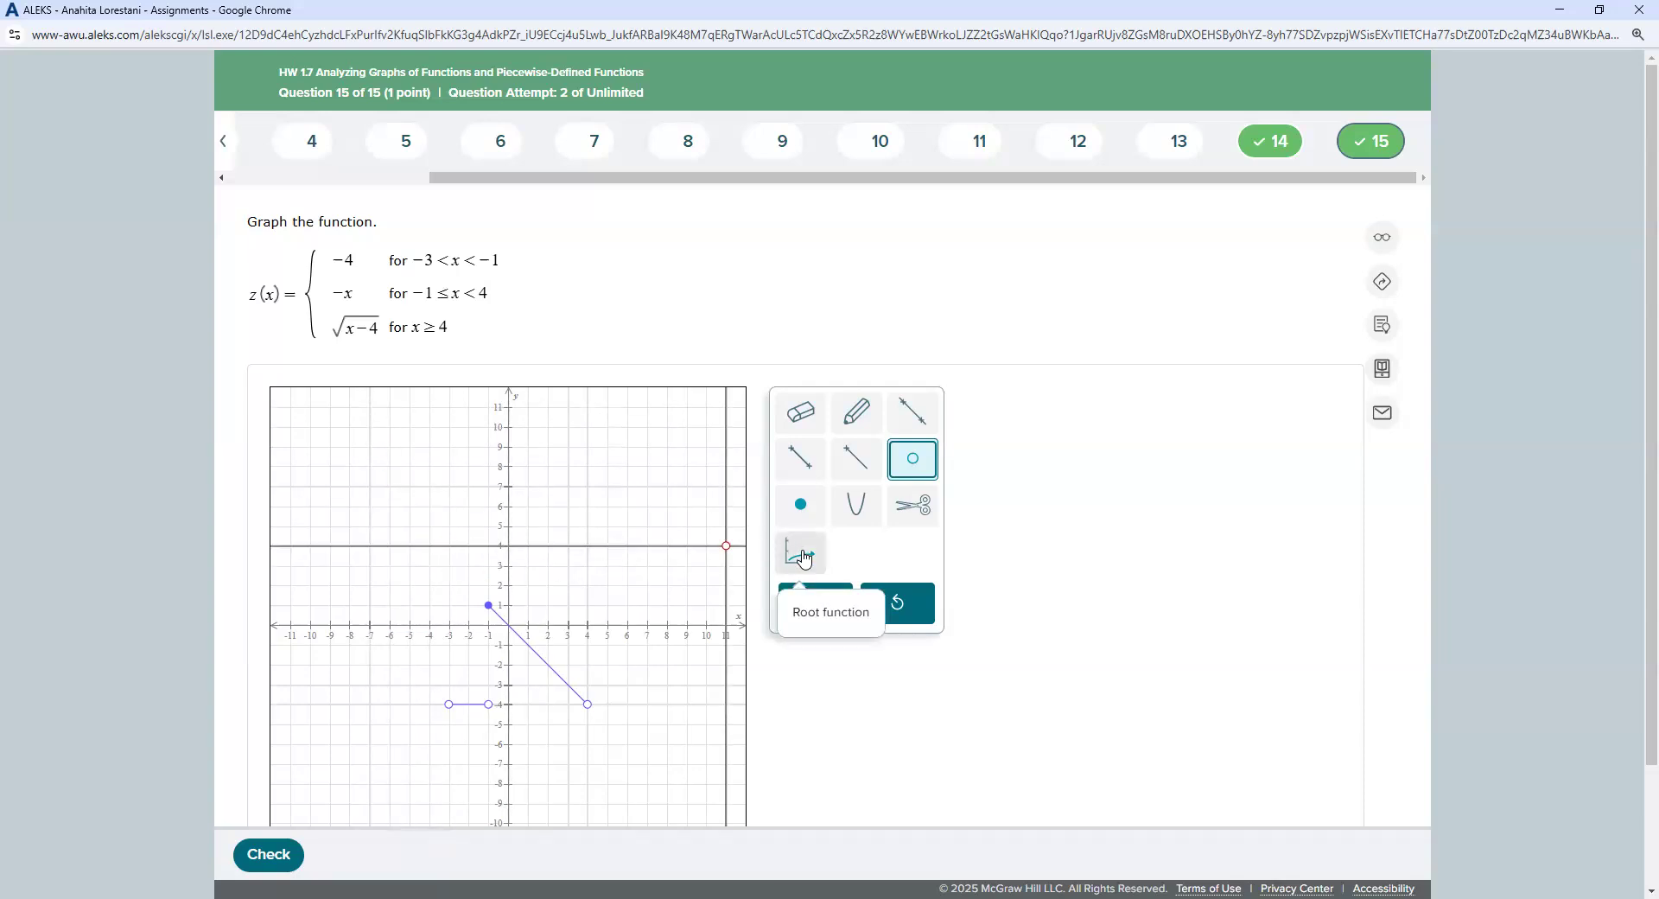
Step: Draw the √(x−4) curve from (4, 0) through (5, 1), add a solid dot at (4, 0), and submit
left_click(802, 563)
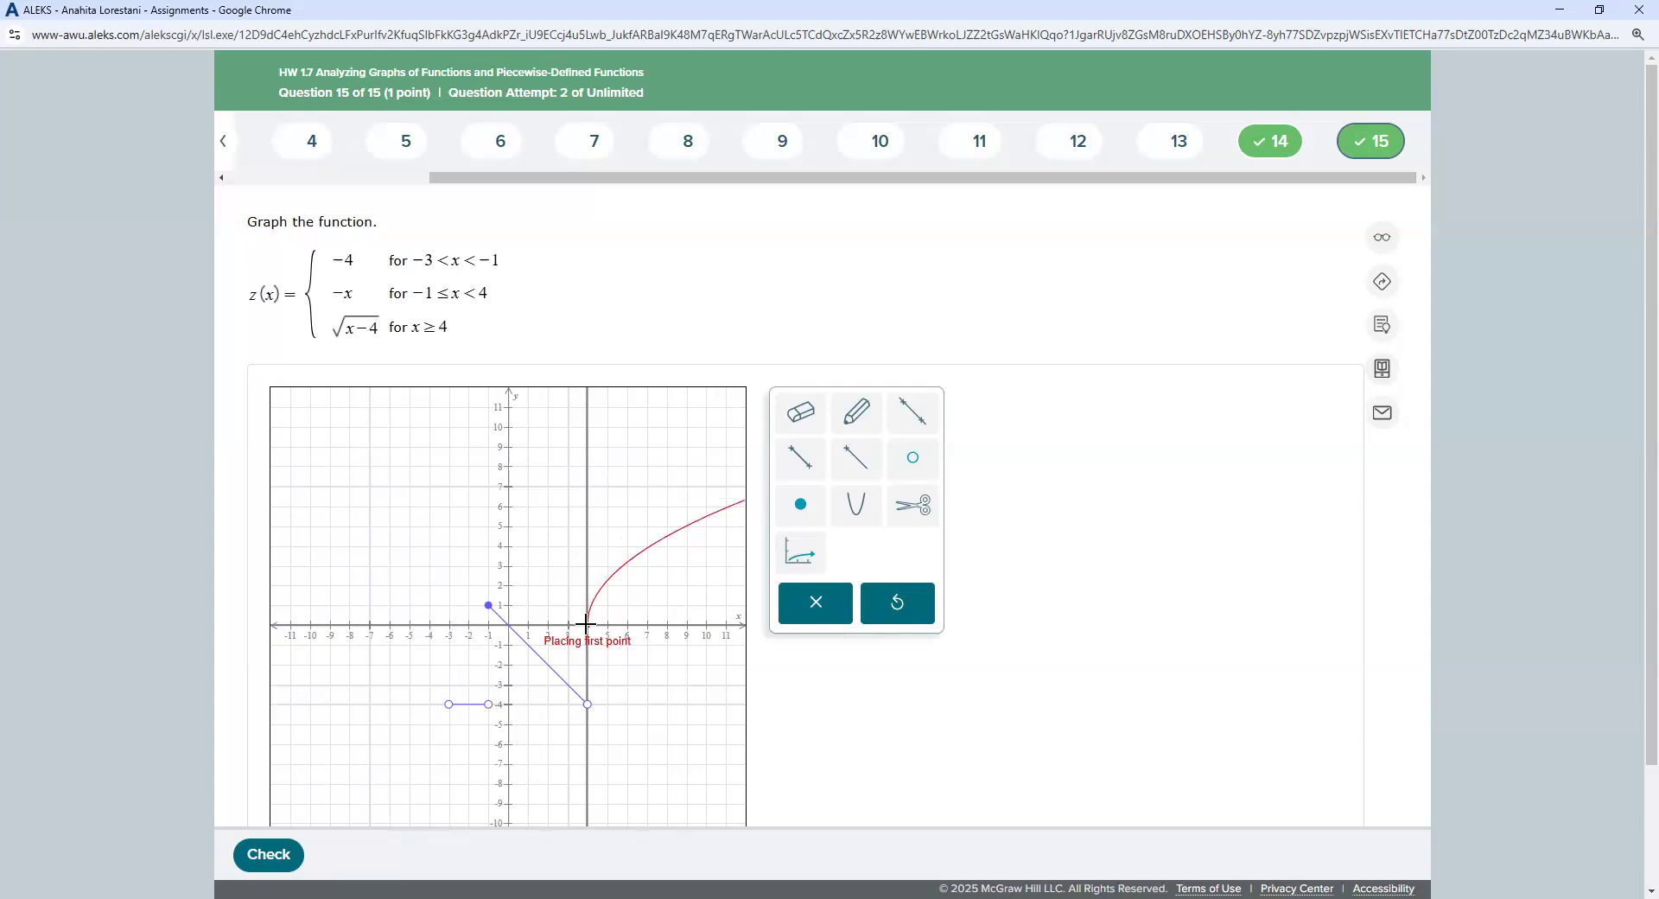
left_click(586, 624)
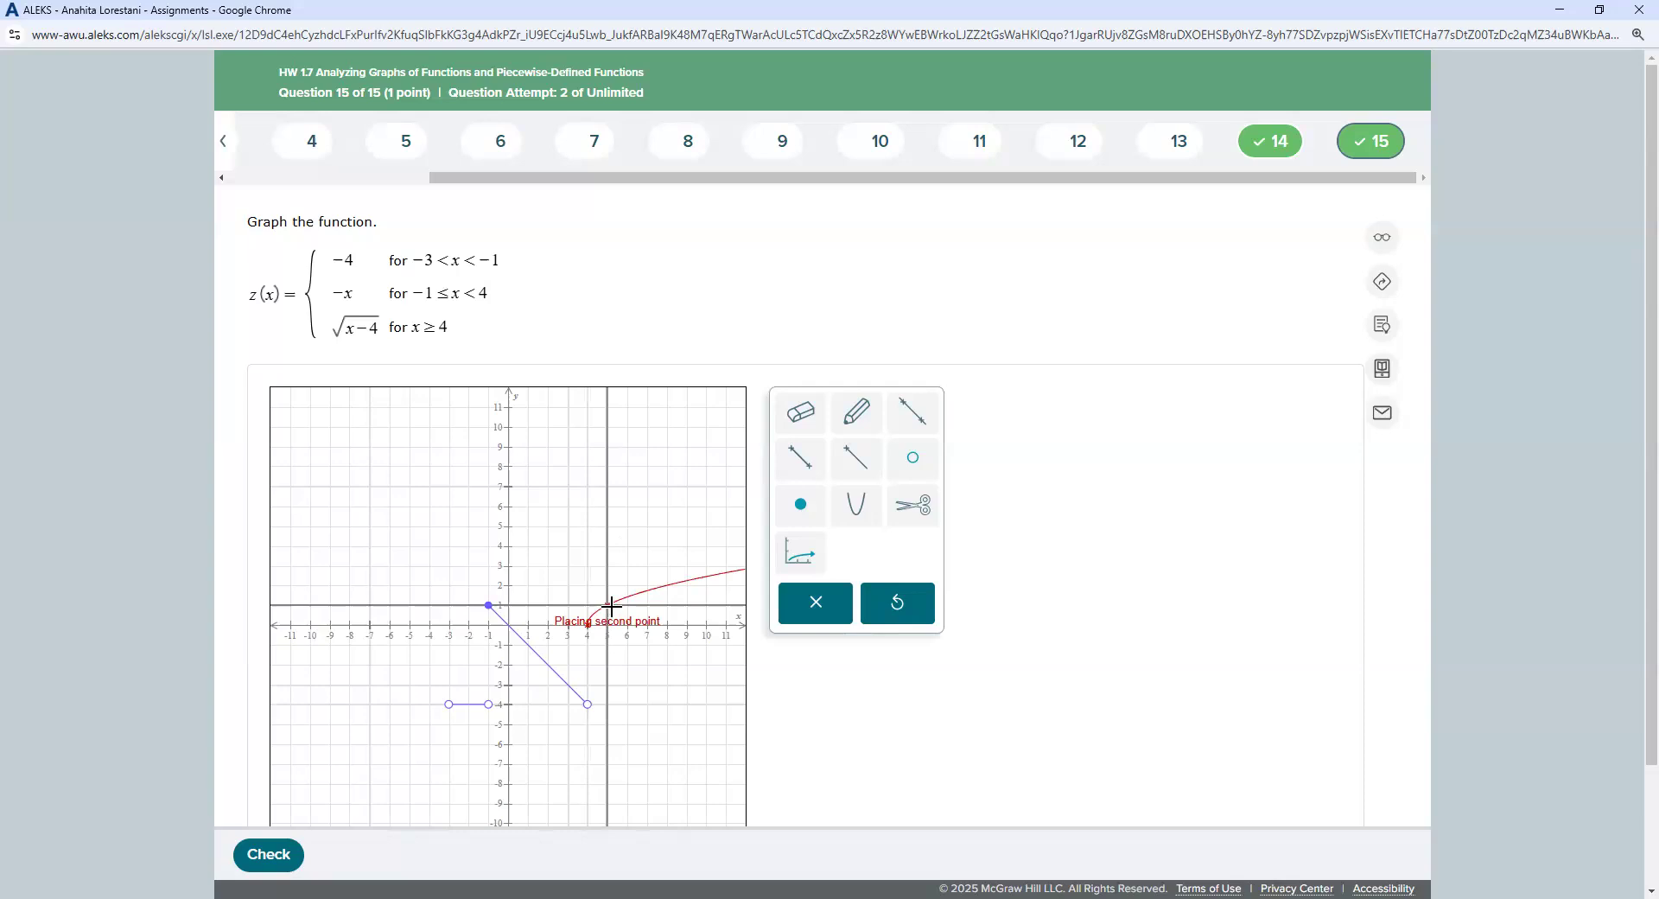
left_click(607, 603)
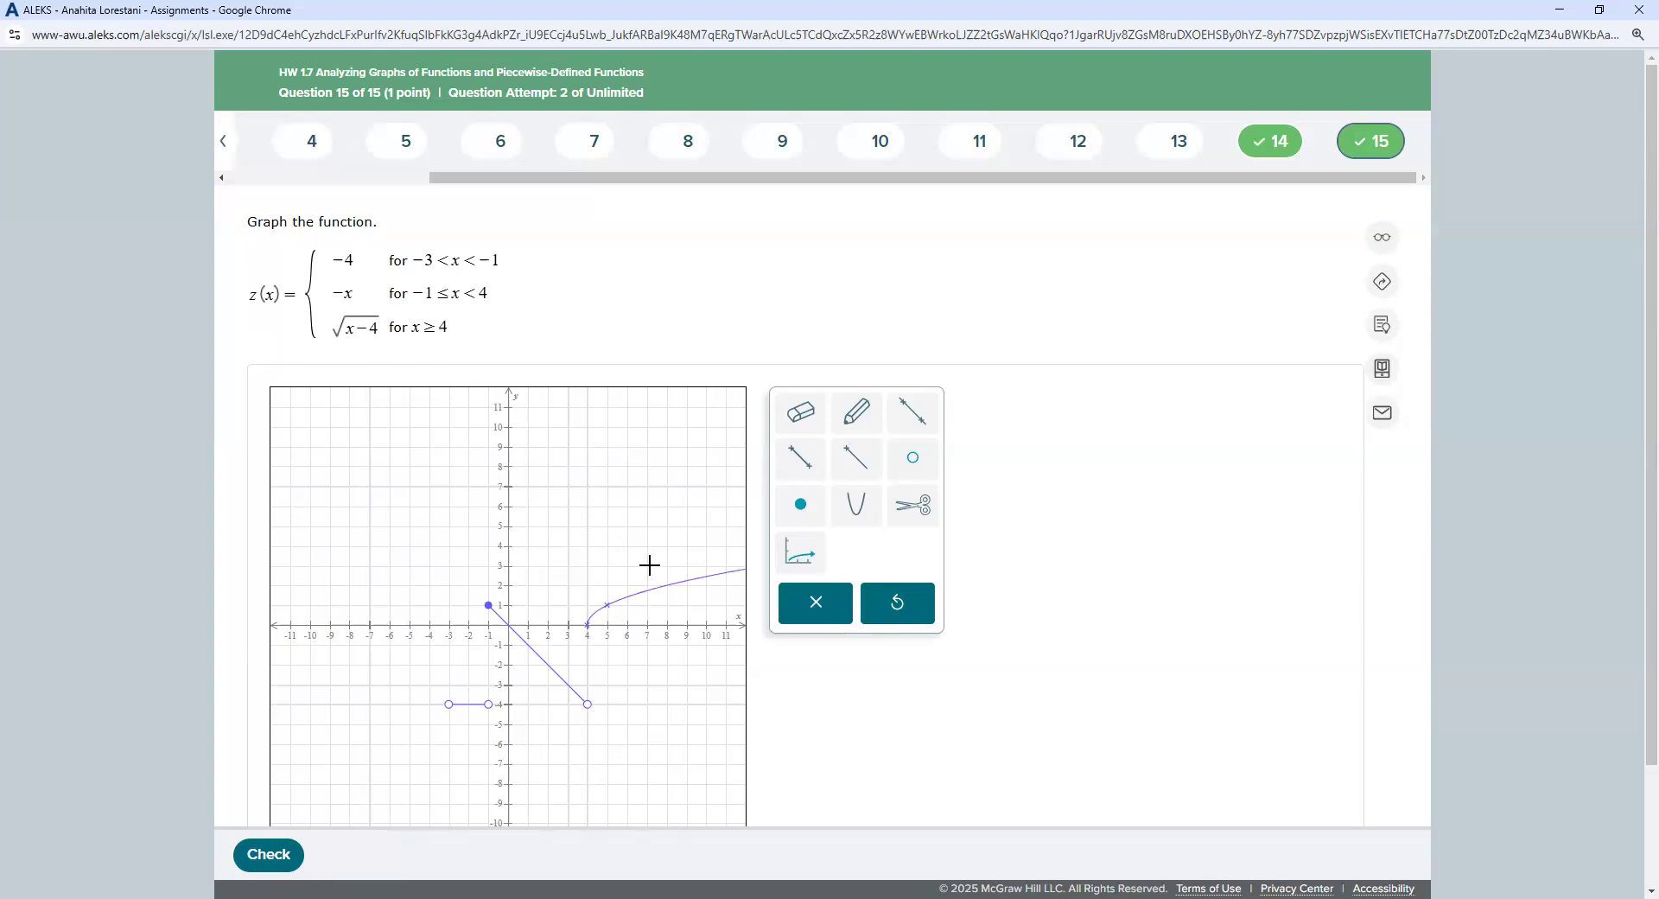
left_click(800, 504)
left_click(586, 625)
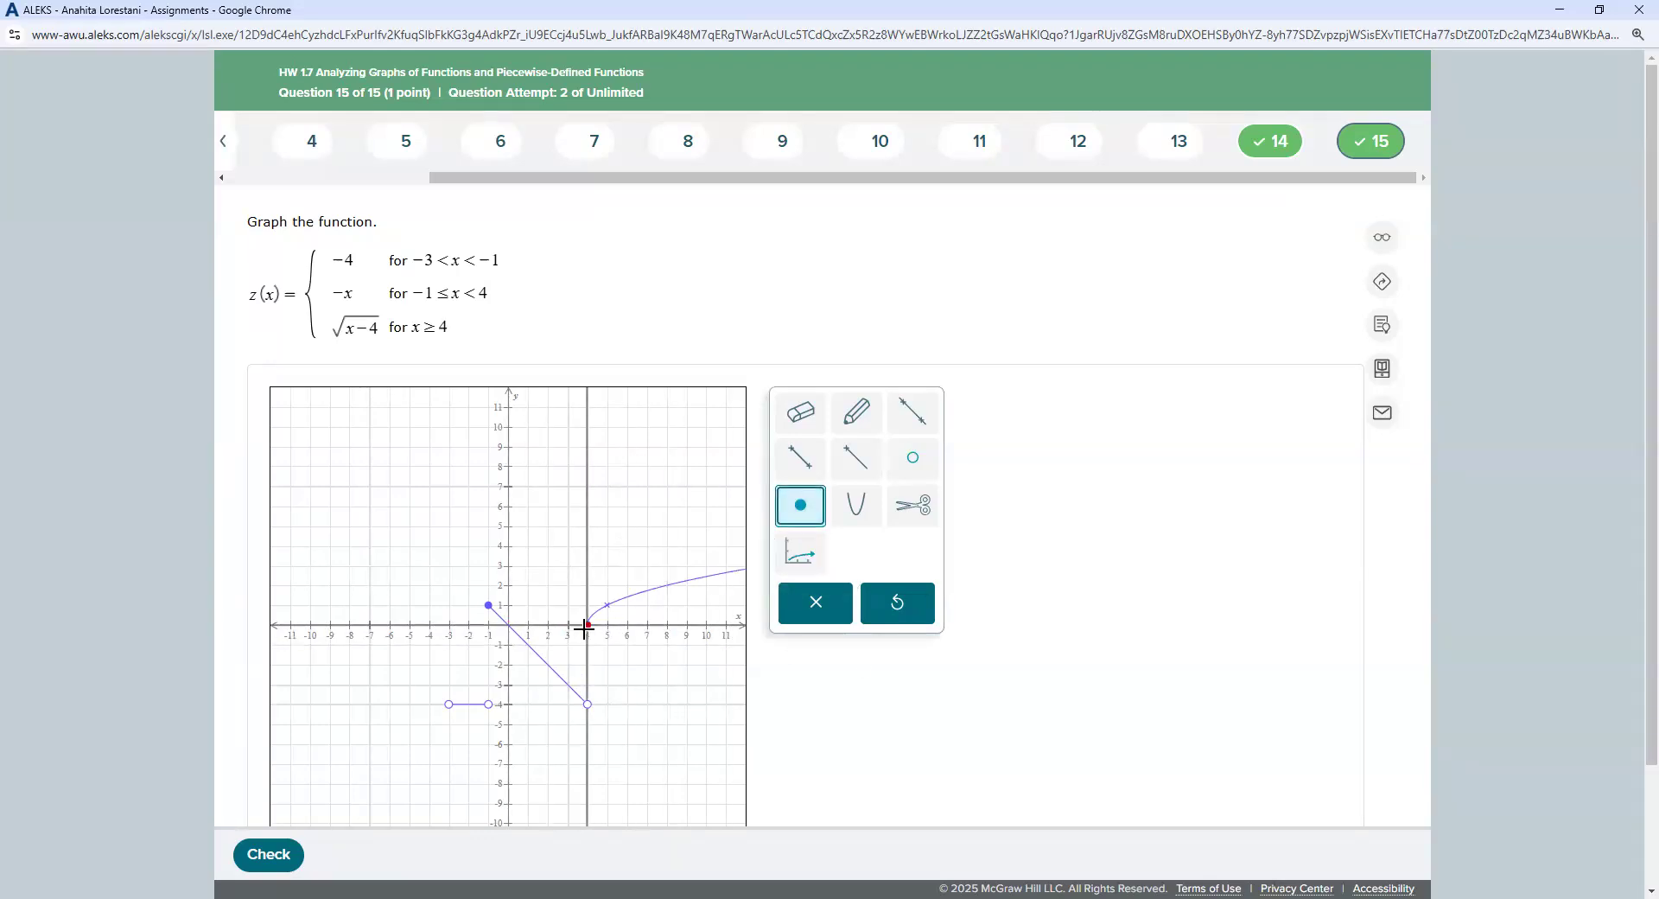
left_click(281, 862)
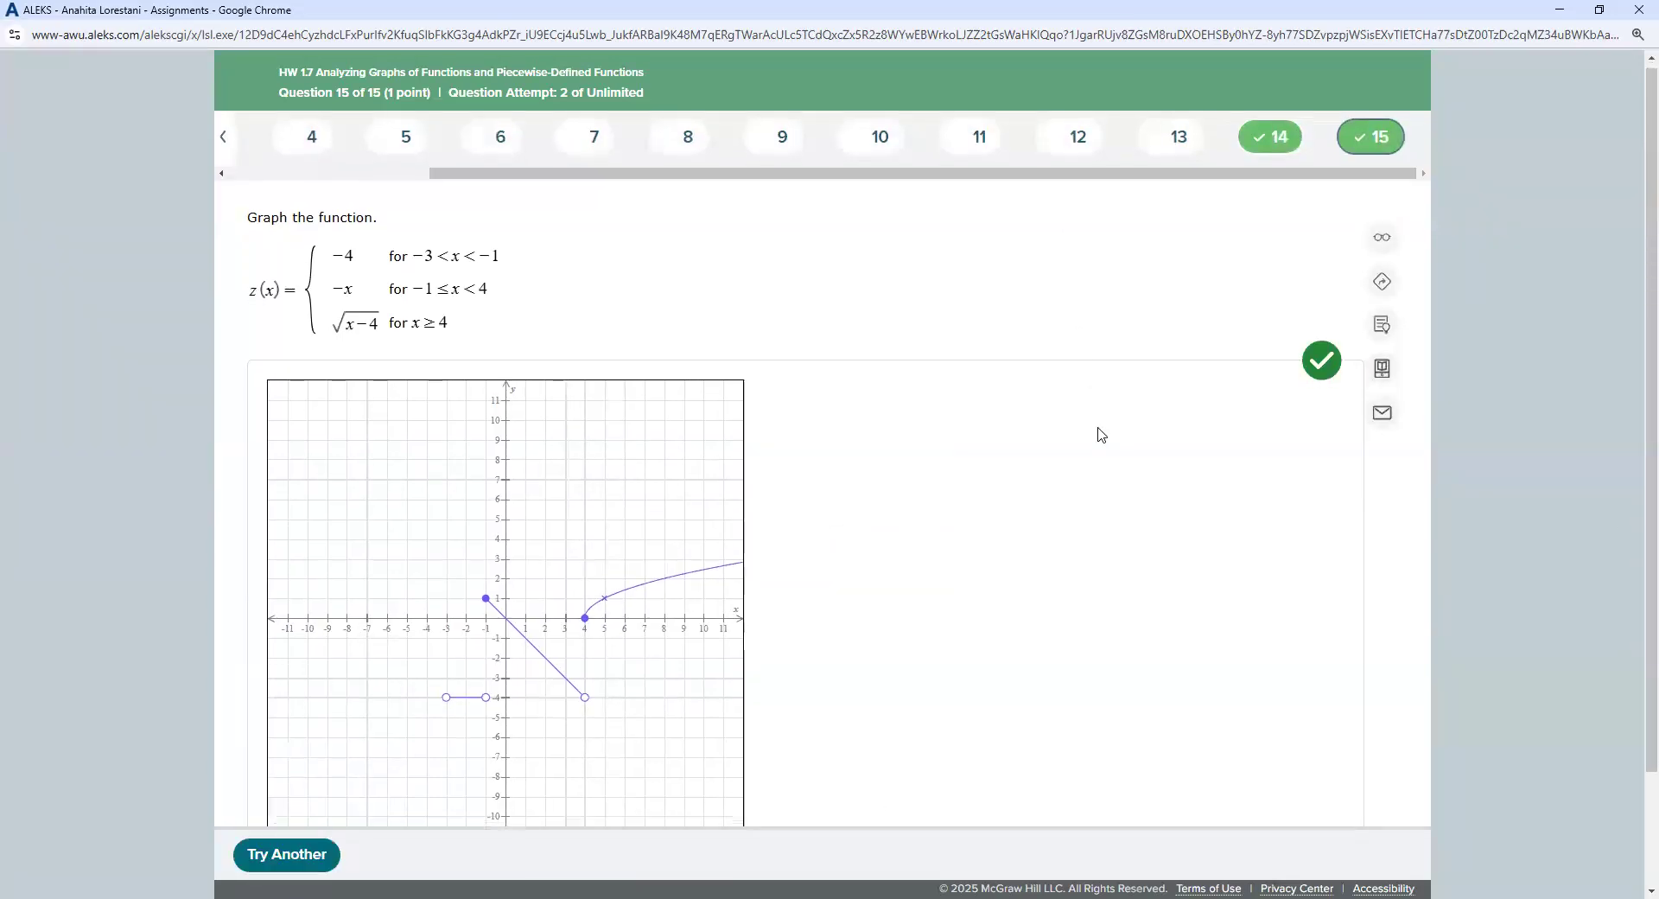